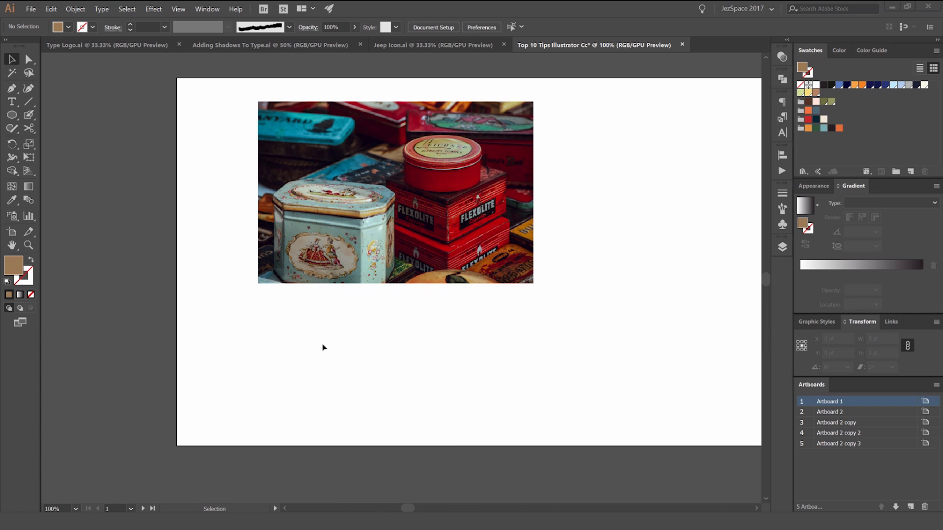
Step: Draw a circle about 112 pt wide below the photo and duplicate it into an evenly spaced row of four
key(l)
mouse_move(286, 350)
mouse_down()
mouse_move(309, 372)
mouse_move(362, 361)
mouse_up()
key(v)
key(ctrl+d)
key(ctrl+d)
click(530, 359)
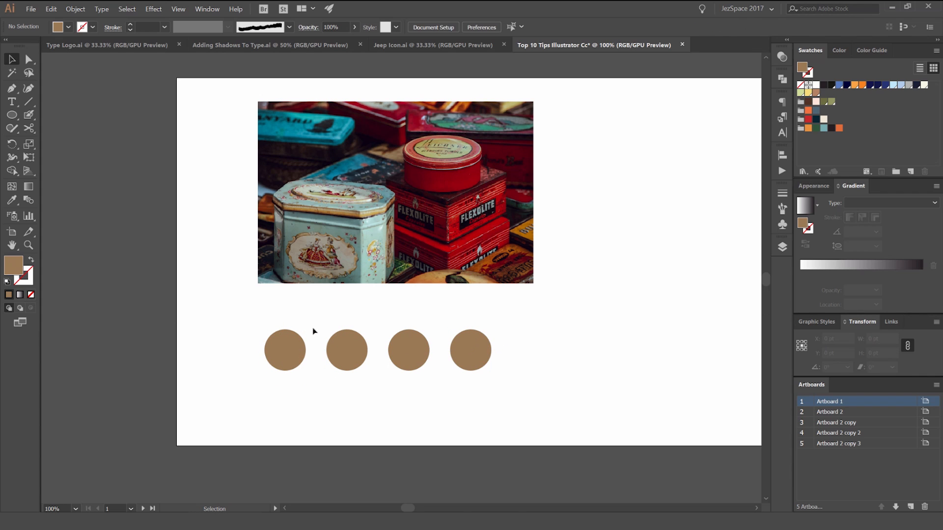
Step: Recolour the four circles with the Eyedropper, sampling dark red, pale aqua, teal and tan from the tins in the photo
click(303, 344)
key(i)
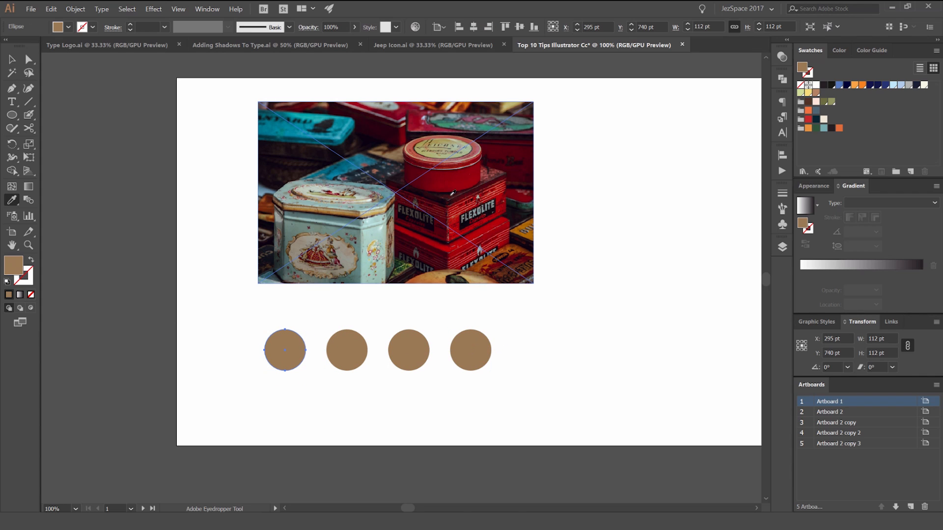
click(450, 178)
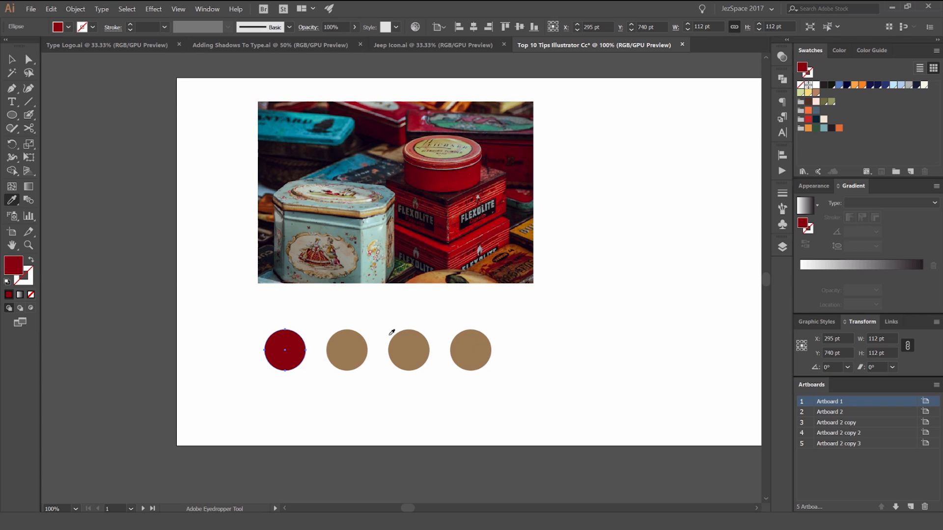
ctrl+click(362, 349)
click(375, 230)
ctrl+click(418, 355)
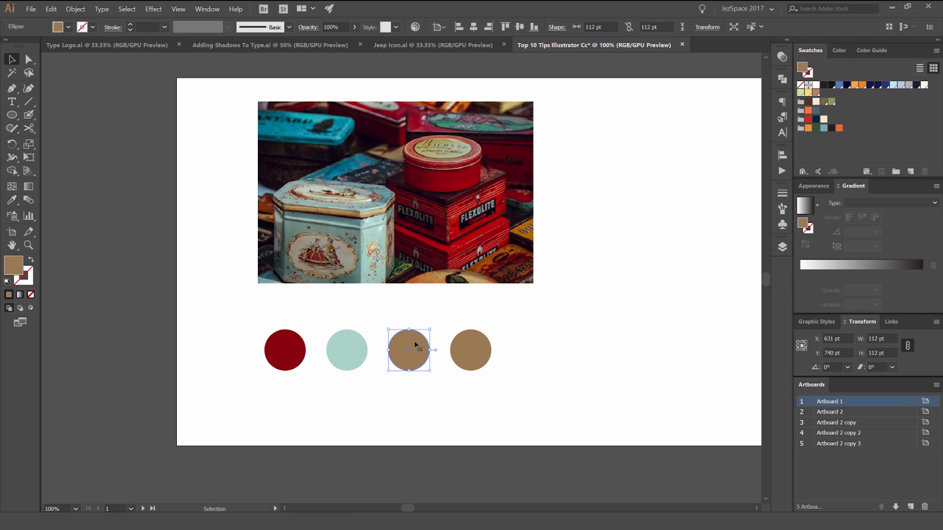
click(314, 114)
ctrl+click(484, 346)
click(480, 271)
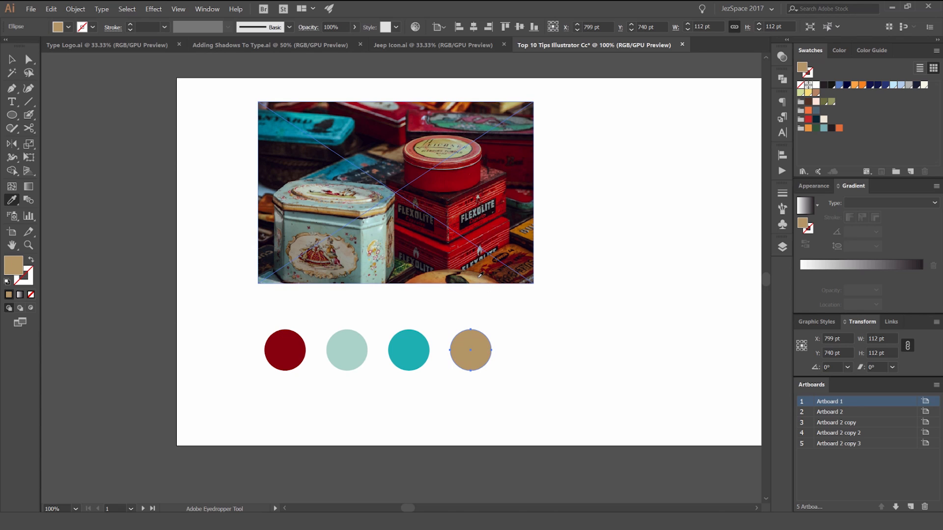
ctrl+click(591, 221)
Step: Create a colour group from the four selected circles, with Convert Process to Global and Include Swatches for Tints enabled
drag(532, 304, 224, 415)
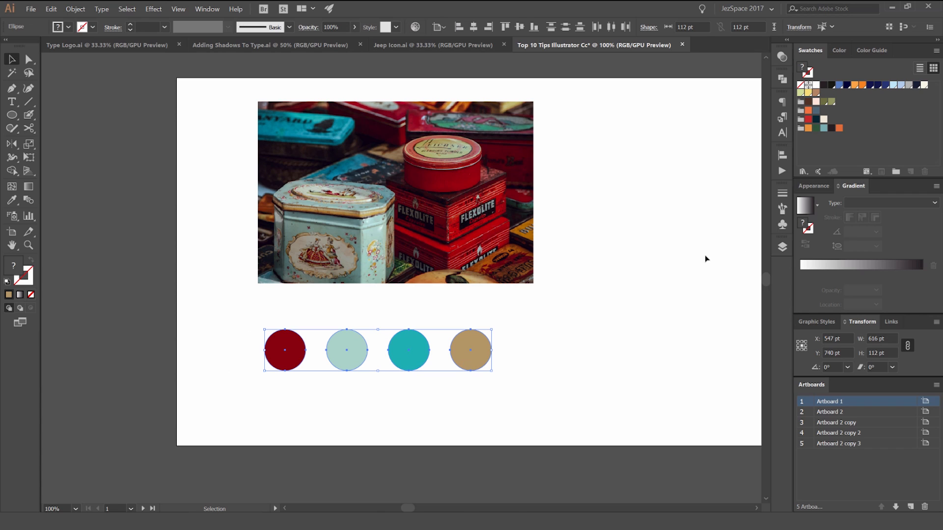
click(897, 171)
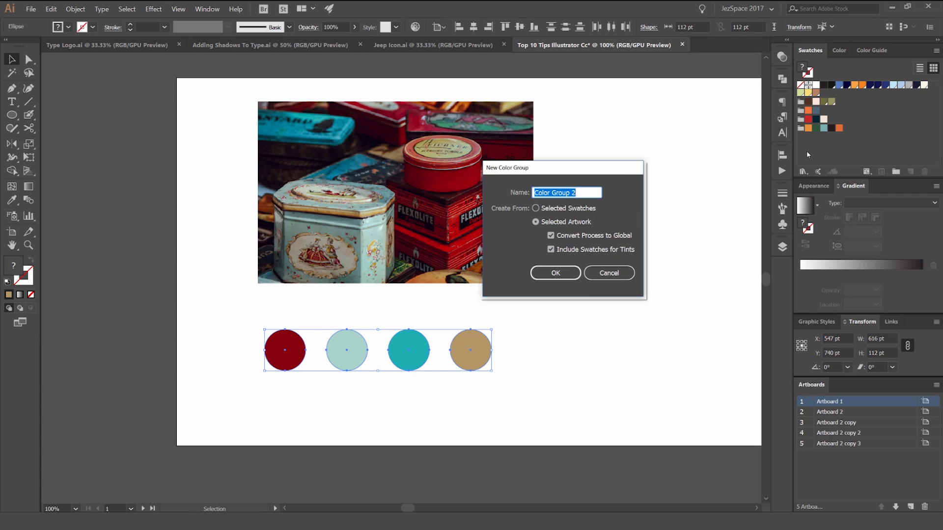
drag(587, 180, 615, 177)
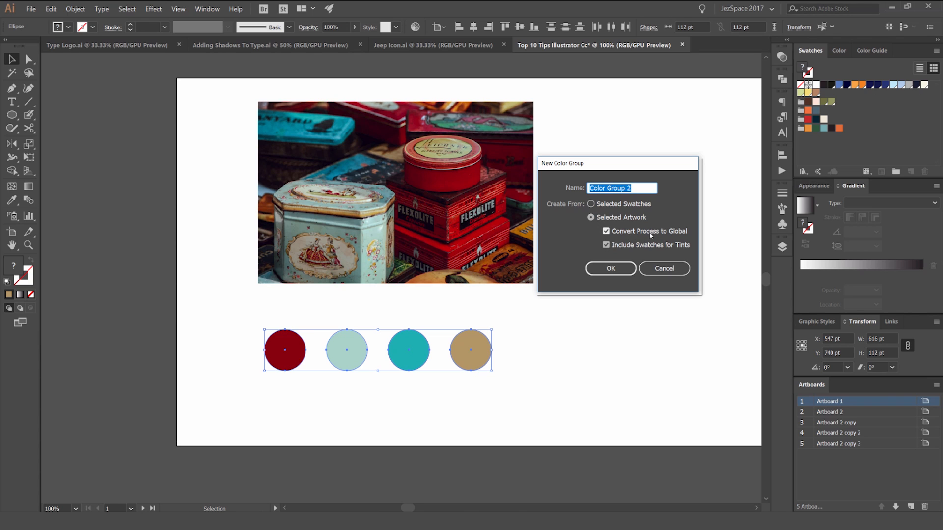
click(620, 268)
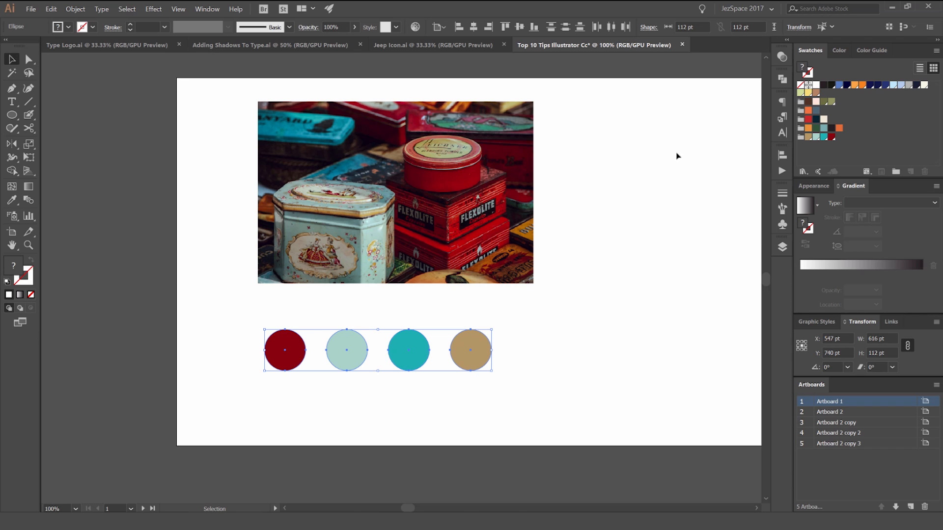
Step: Draw four tan circles of varied sizes beside the photo, the largest about 164 pt and the smallest about 46 pt wide
drag(695, 158, 548, 175)
click(542, 181)
key(l)
drag(474, 183, 547, 262)
drag(451, 266, 515, 317)
click(558, 225)
click(633, 278)
key(v)
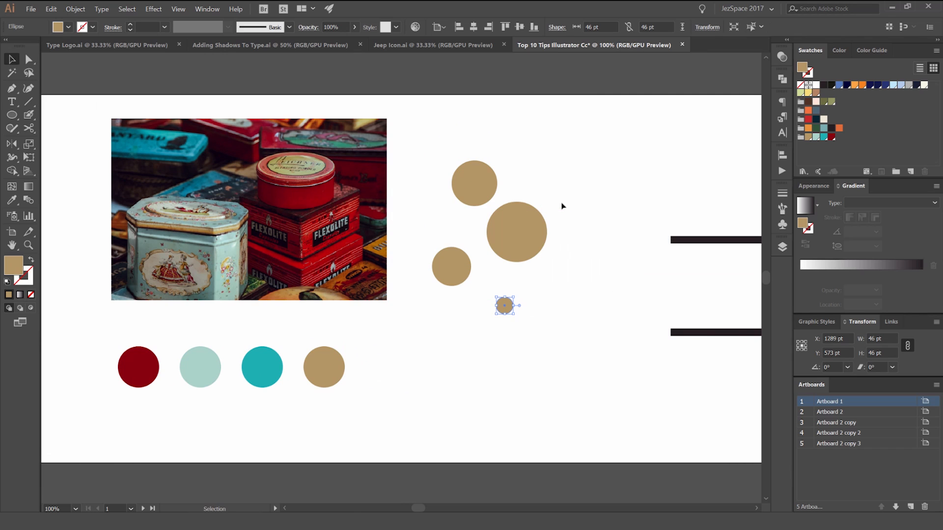
Step: Edit the new colour group's global tan swatch with preview on, setting it to R=60 G=56 B=192
scroll(557, 211, up, 1)
click(517, 231)
drag(587, 214, 534, 209)
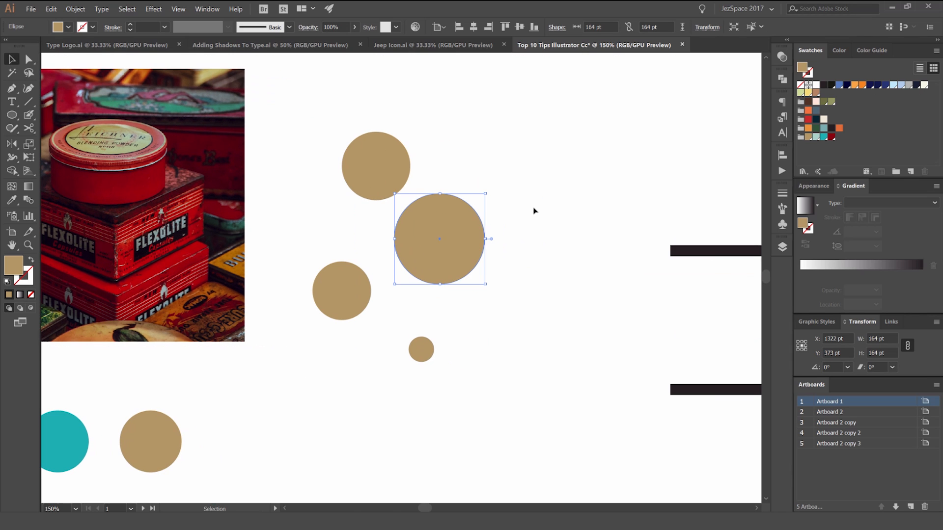
click(479, 171)
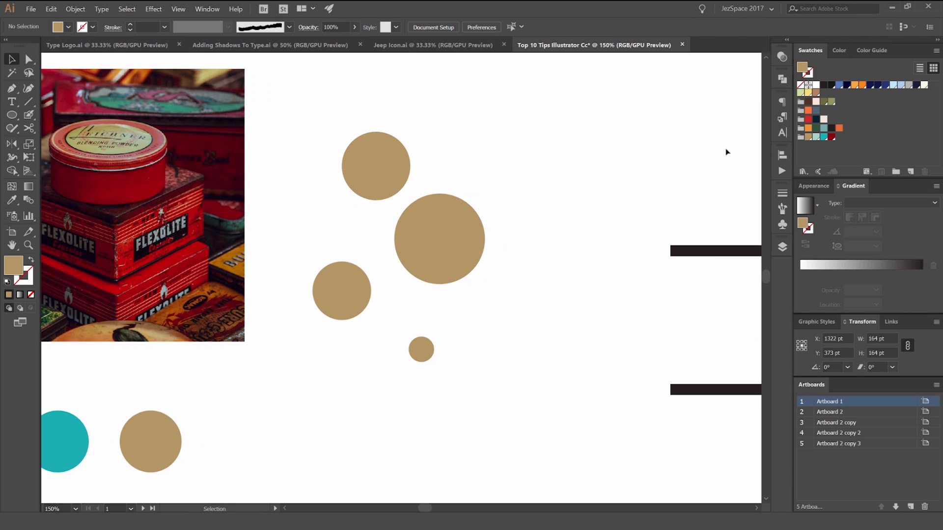
double_click(807, 137)
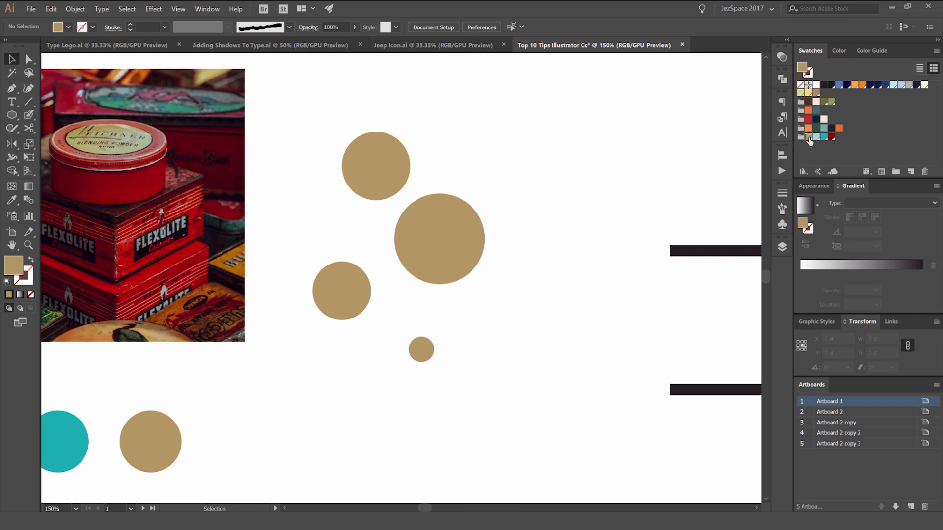
drag(683, 103, 651, 108)
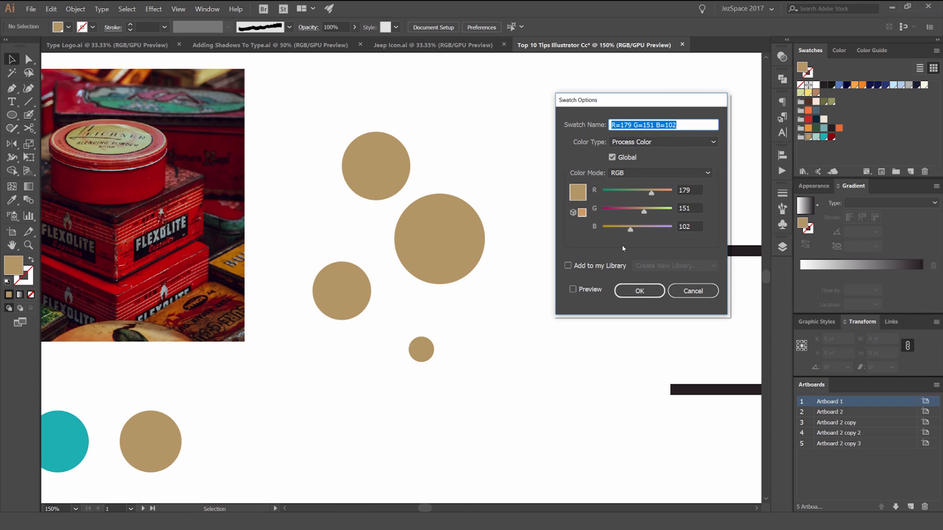
click(573, 290)
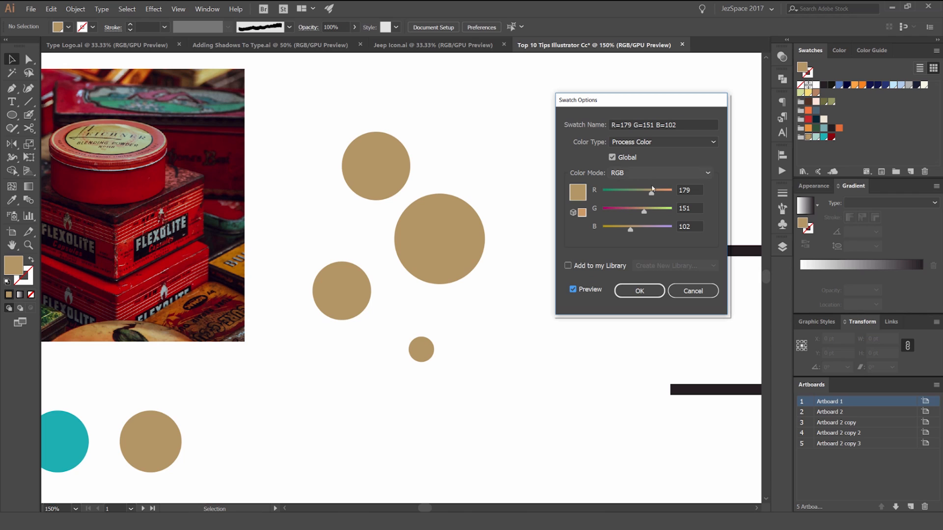
drag(651, 192, 655, 229)
click(640, 290)
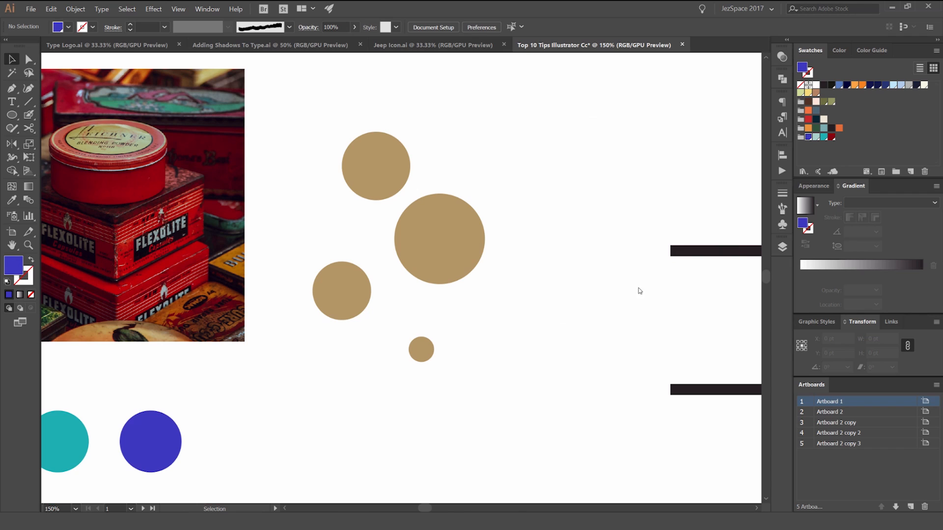
Step: Apply the colour group's global blue swatch to the four circles of varied sizes beside the photo
click(453, 224)
drag(511, 118, 335, 343)
click(808, 137)
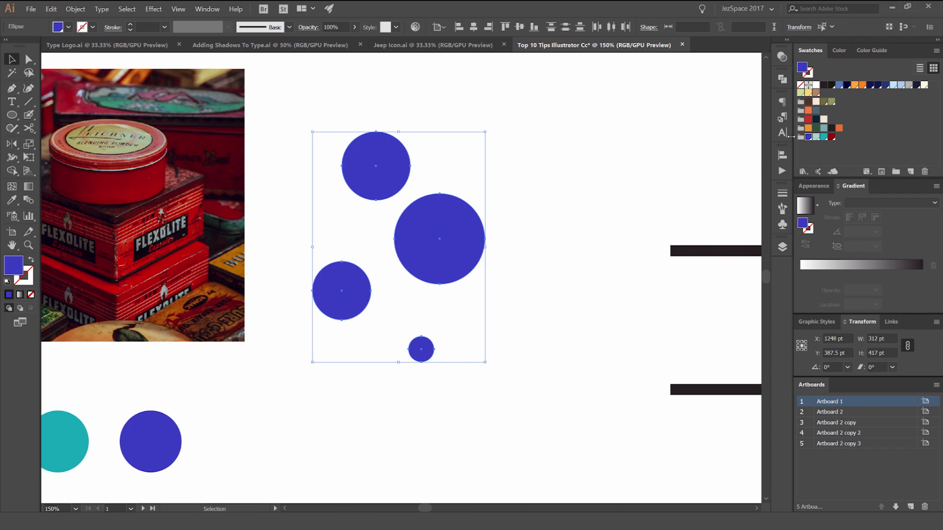
Step: Edit the global blue swatch with preview on, setting it to green R=61 G=169 B=0, and deselect the circles
double_click(808, 137)
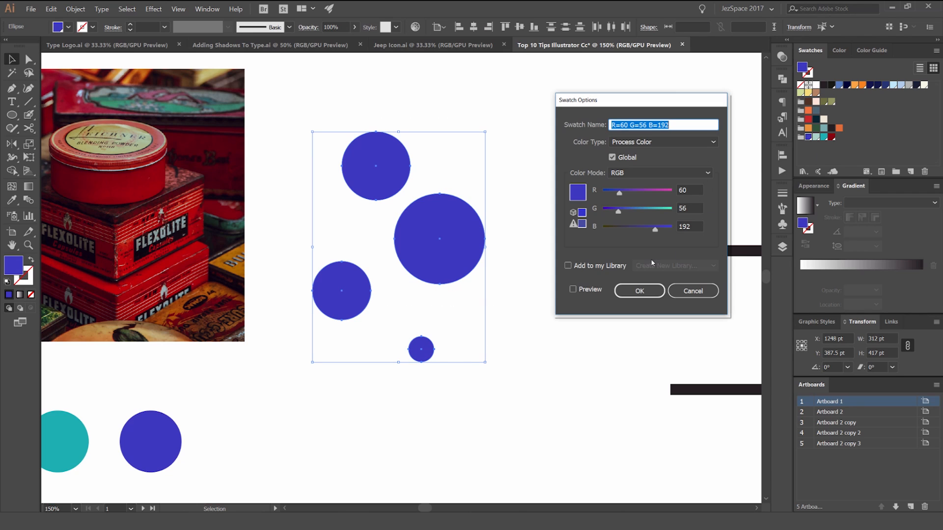
click(589, 289)
drag(655, 229, 621, 231)
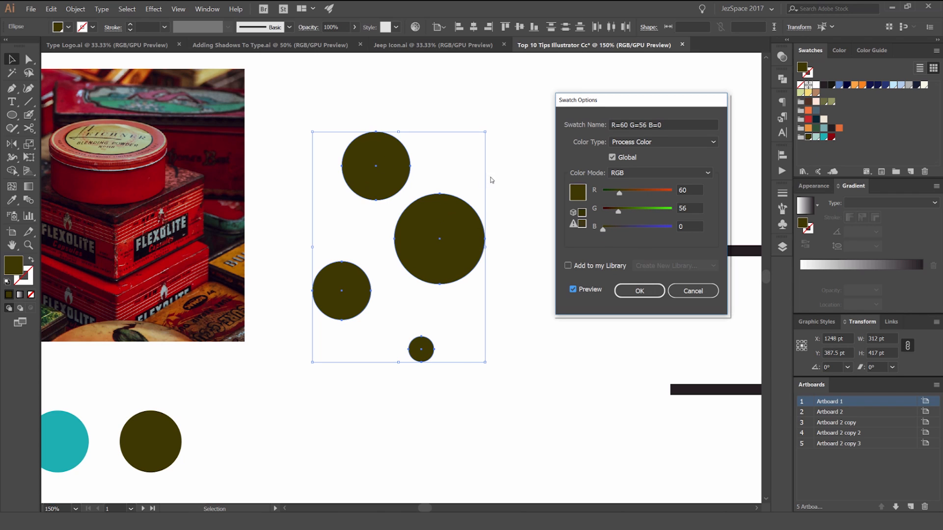
drag(621, 214, 662, 195)
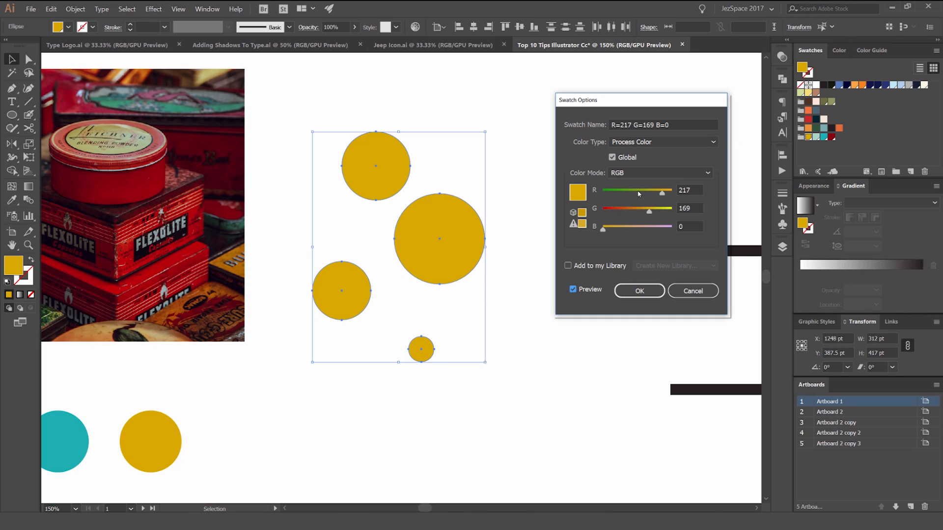
drag(638, 194, 619, 194)
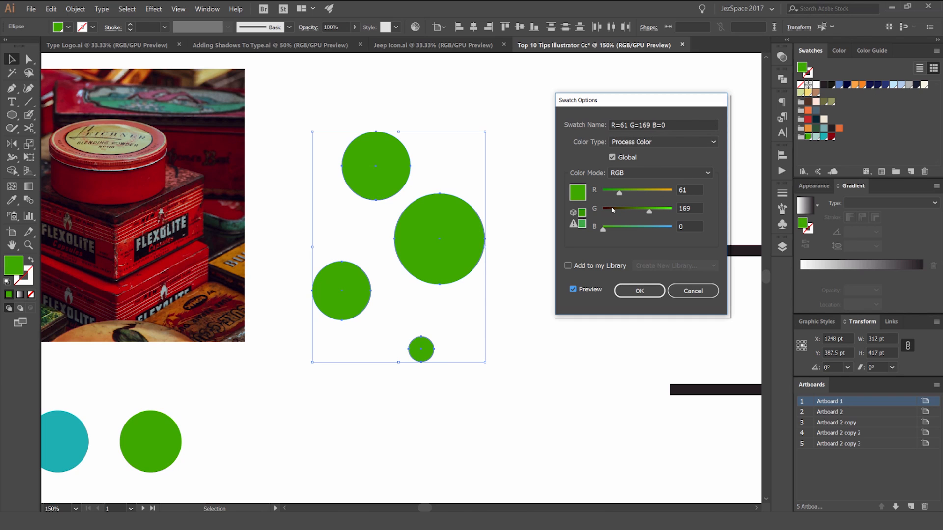
click(640, 291)
click(552, 156)
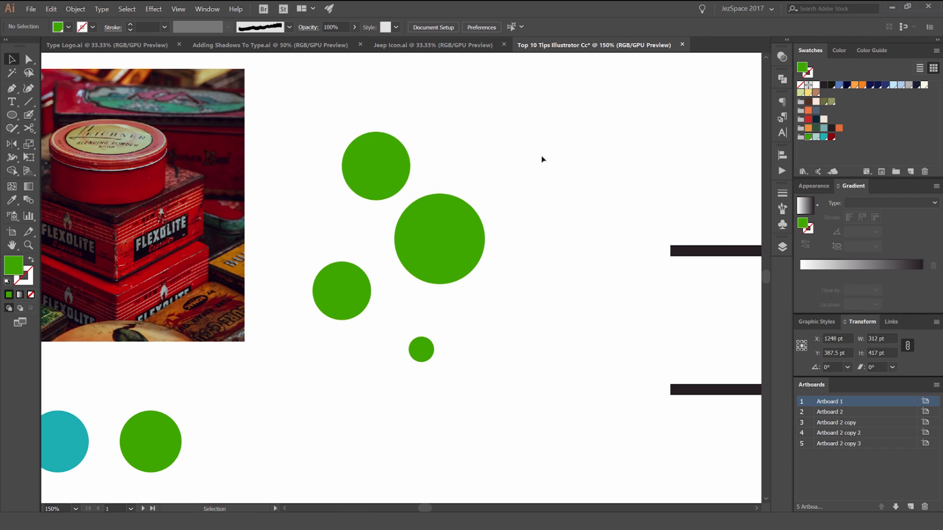
Step: Widen the upper black line near its middle to about 185 pt with the Width tool
key(ctrl+1)
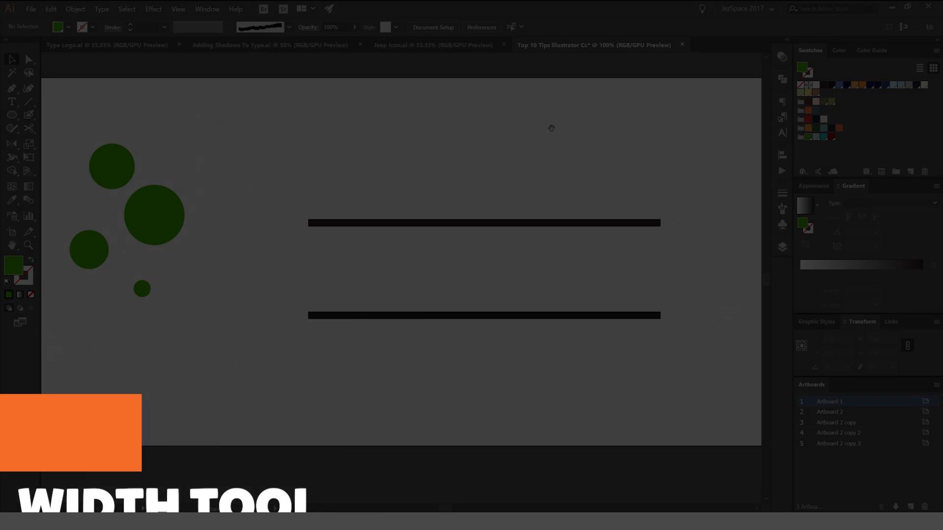
drag(552, 126, 496, 135)
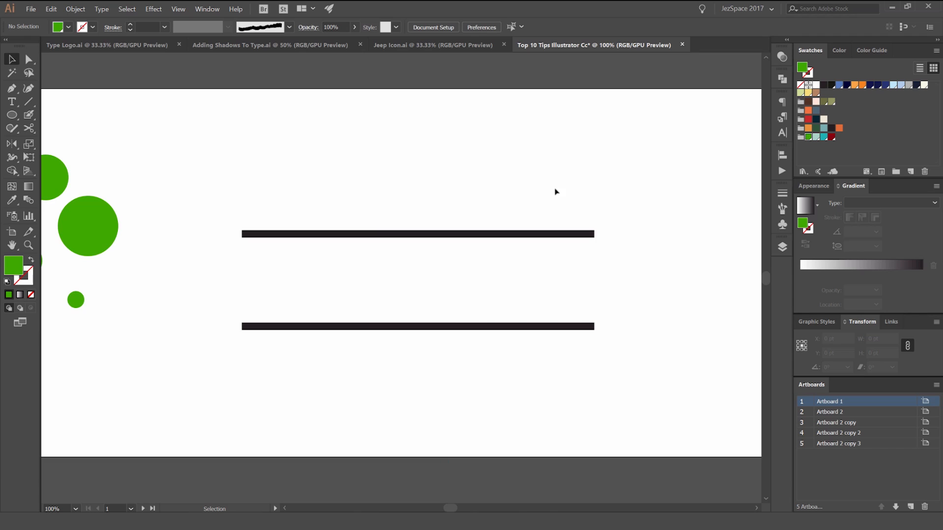
scroll(342, 198, up, 1)
drag(535, 172, 467, 102)
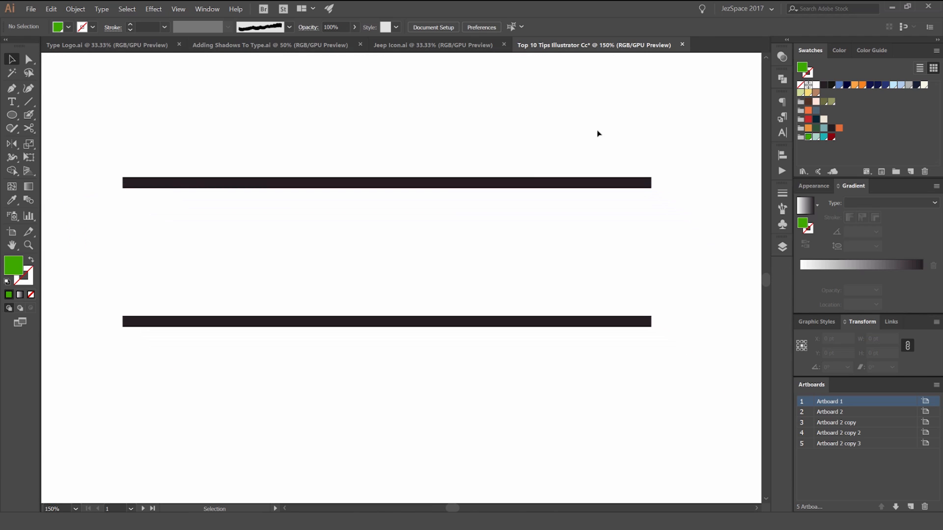
mouse_move(585, 105)
mouse_down()
mouse_move(518, 172)
mouse_move(441, 186)
mouse_up()
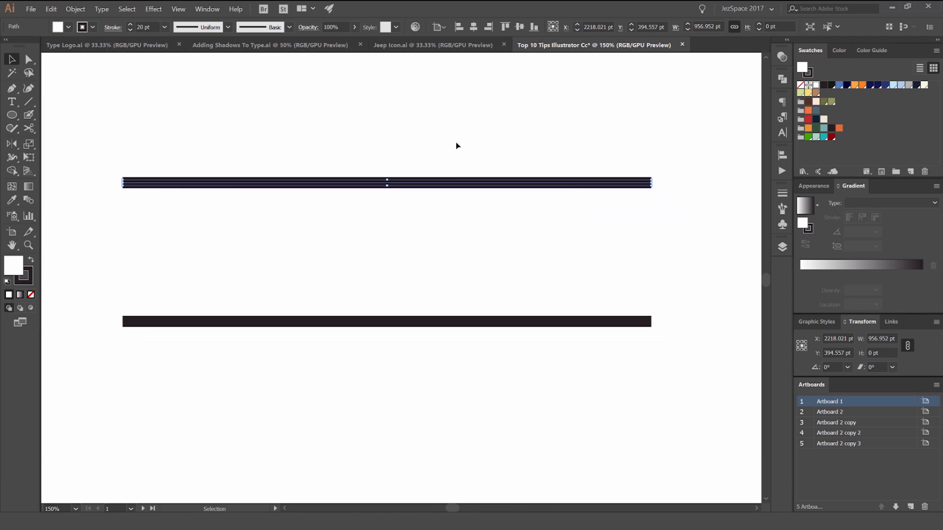
drag(450, 124, 450, 134)
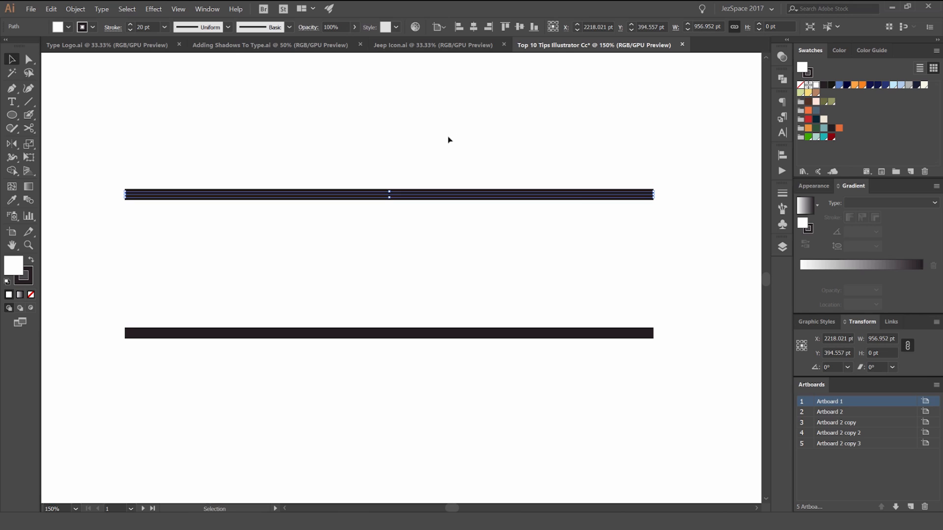
key(shift+w)
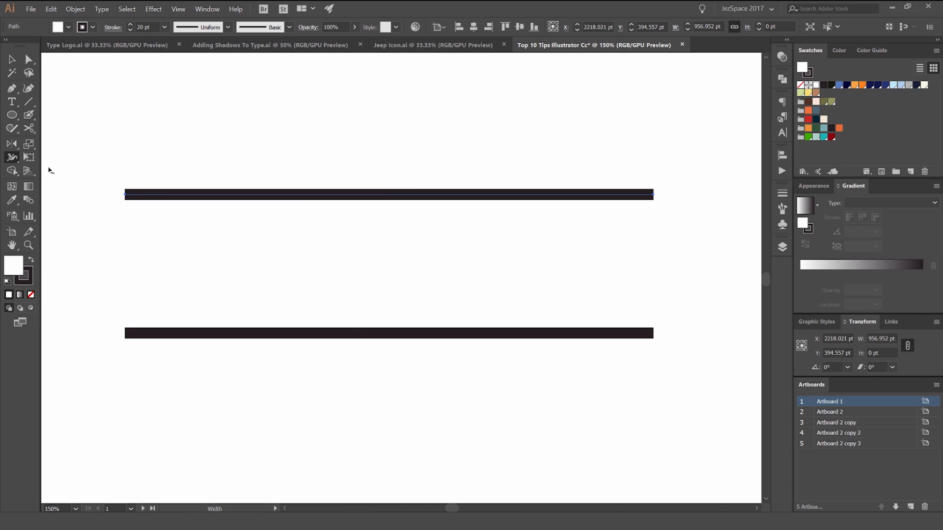
click(12, 159)
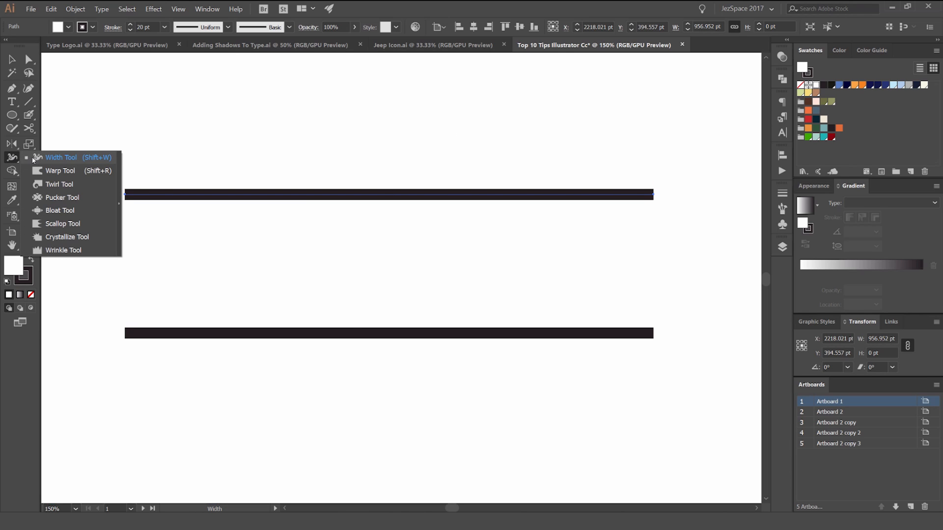
click(70, 159)
drag(377, 196, 377, 246)
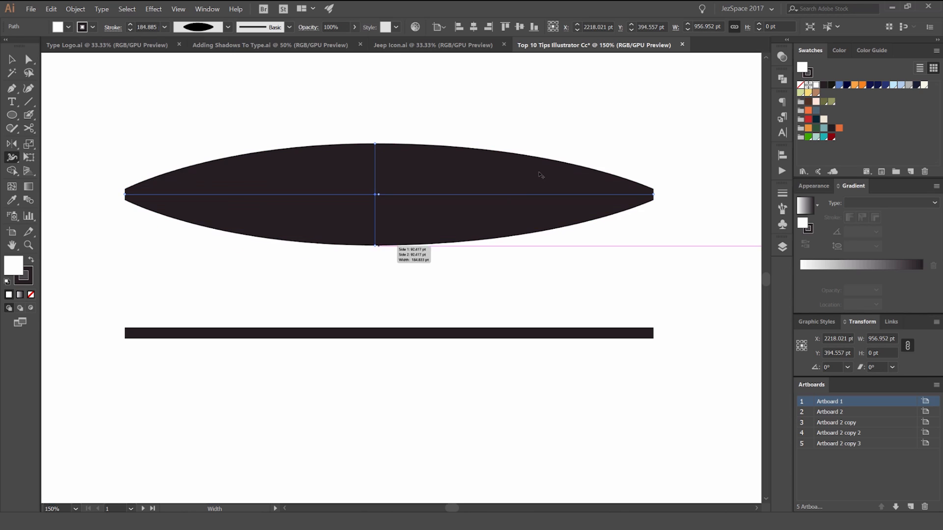
Step: Add narrow width points on both sides of the upper line's bulge, forming an arrow-like stroke profile
mouse_move(551, 185)
mouse_down()
mouse_move(552, 138)
mouse_move(551, 193)
mouse_up()
mouse_move(193, 195)
mouse_down()
mouse_move(195, 161)
mouse_move(194, 212)
mouse_move(206, 200)
mouse_up()
drag(385, 195, 385, 185)
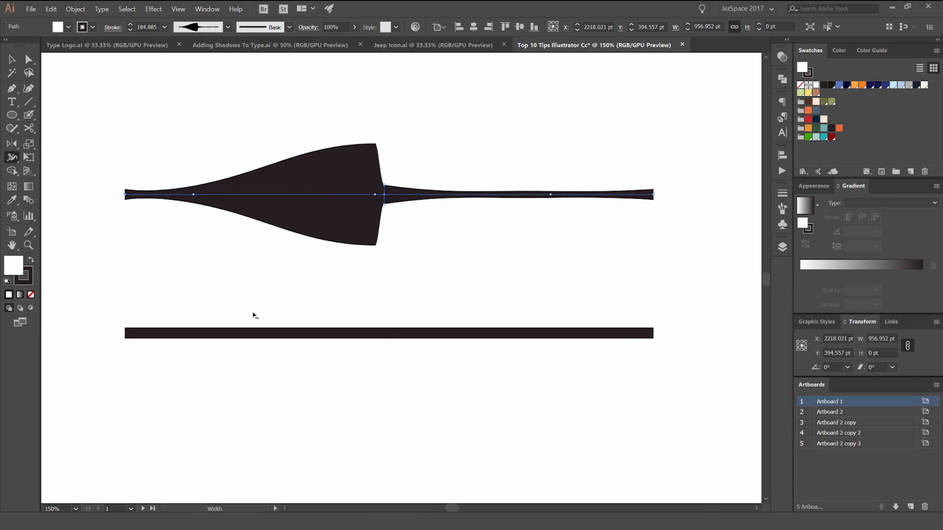
Step: Taper both ends of the lower black line to 0 pt and widen its middle with the Width tool
mouse_move(127, 333)
mouse_down()
mouse_move(128, 301)
mouse_move(128, 344)
mouse_move(125, 333)
mouse_up()
drag(353, 334, 353, 356)
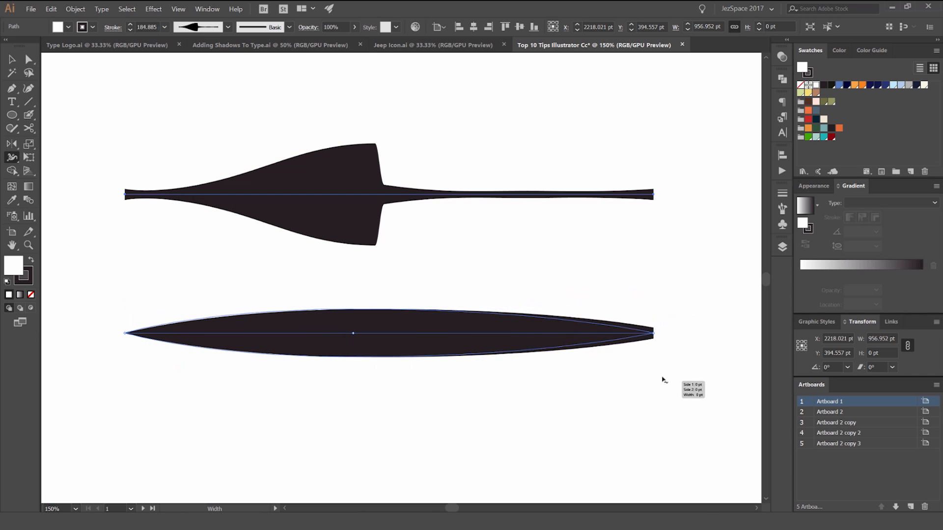
scroll(658, 336, up, 4)
mouse_move(637, 321)
mouse_down()
mouse_move(646, 236)
mouse_move(638, 229)
mouse_move(643, 393)
mouse_up()
scroll(525, 233, down, 3)
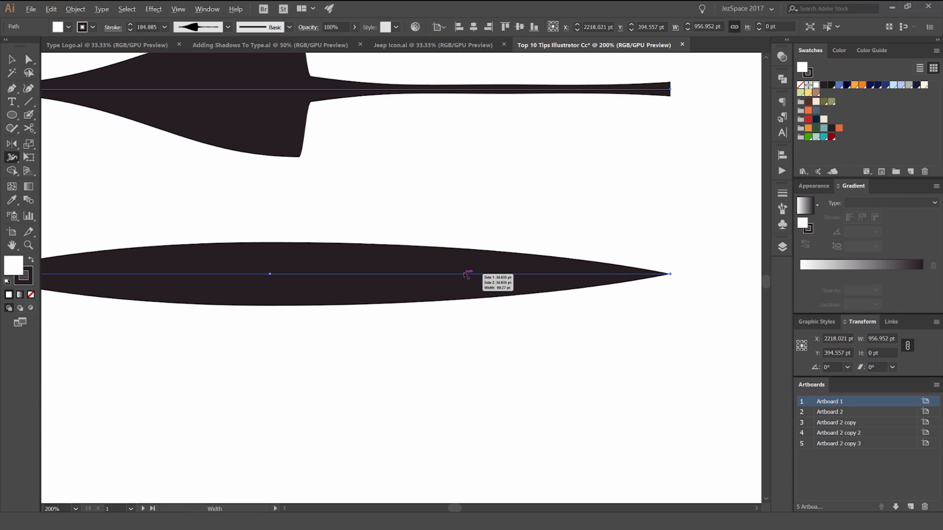
Step: Reshape the lower stroke with uneven width points on each side, pinching it near the centre and before its right end
drag(463, 274, 467, 155)
drag(413, 269, 464, 224)
drag(216, 251, 215, 341)
drag(467, 260, 467, 338)
scroll(490, 374, down, 1)
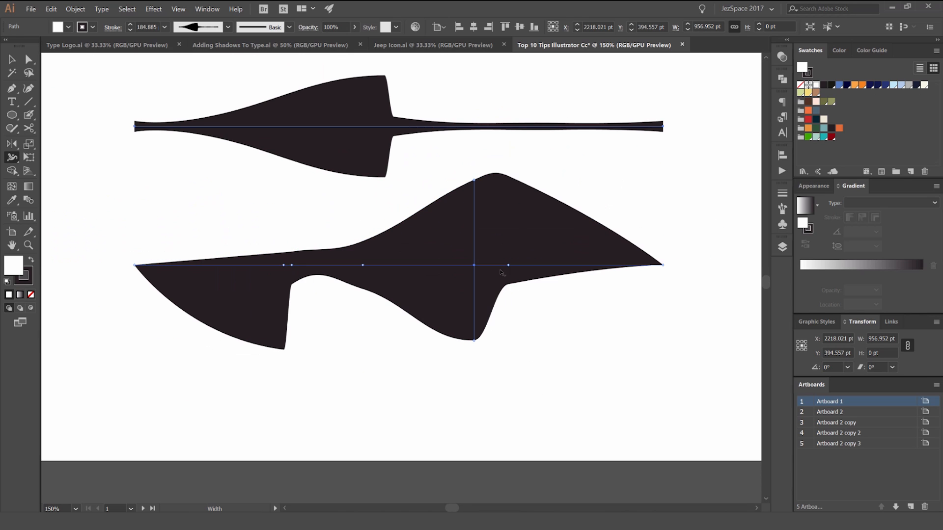
click(534, 265)
click(371, 267)
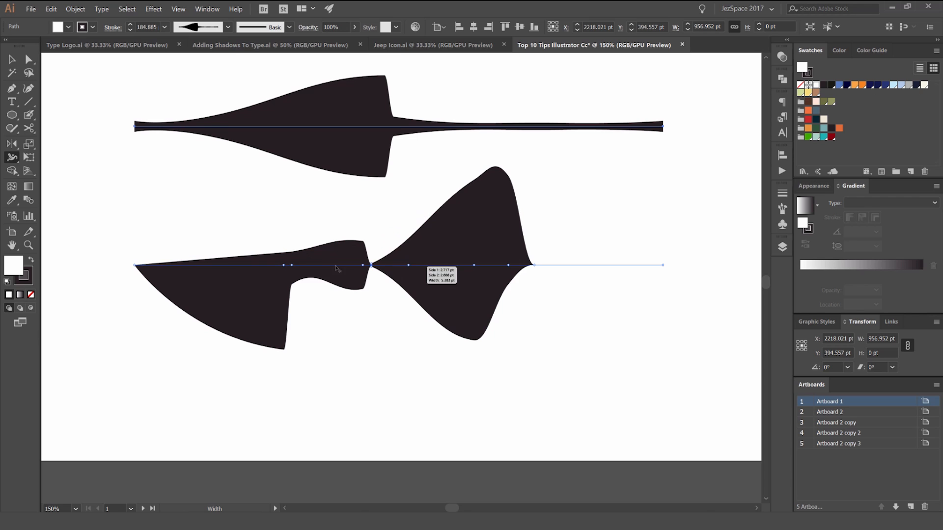
Step: Widen the lower black stroke in its left portion and flare its thin right end with the Width tool
drag(233, 266, 233, 230)
drag(663, 265, 663, 217)
mouse_move(537, 265)
mouse_down()
mouse_move(545, 245)
mouse_move(547, 257)
mouse_move(540, 250)
mouse_up()
click(661, 185)
drag(596, 150, 396, 228)
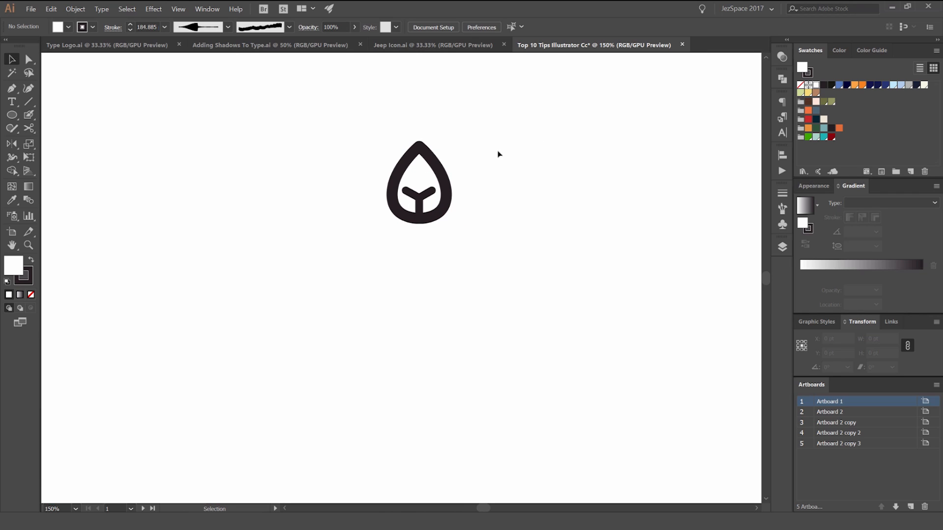
click(432, 197)
drag(455, 189, 486, 186)
key(ctrl+z)
Step: Draw a circle about 86 pt in diameter below the leaf icon, centred on the icon's vertical axis
key(space)
drag(489, 280, 476, 255)
click(474, 267)
key(l)
drag(408, 310, 431, 335)
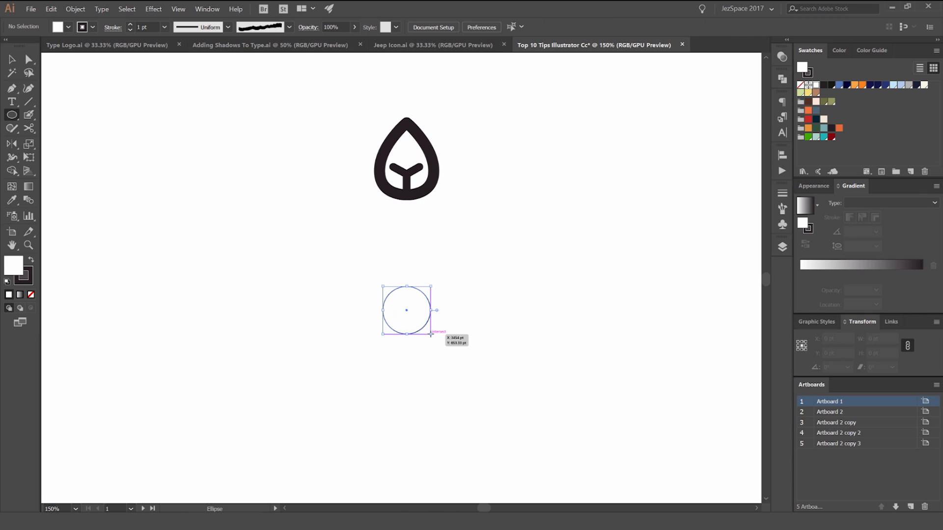
key(v)
click(475, 323)
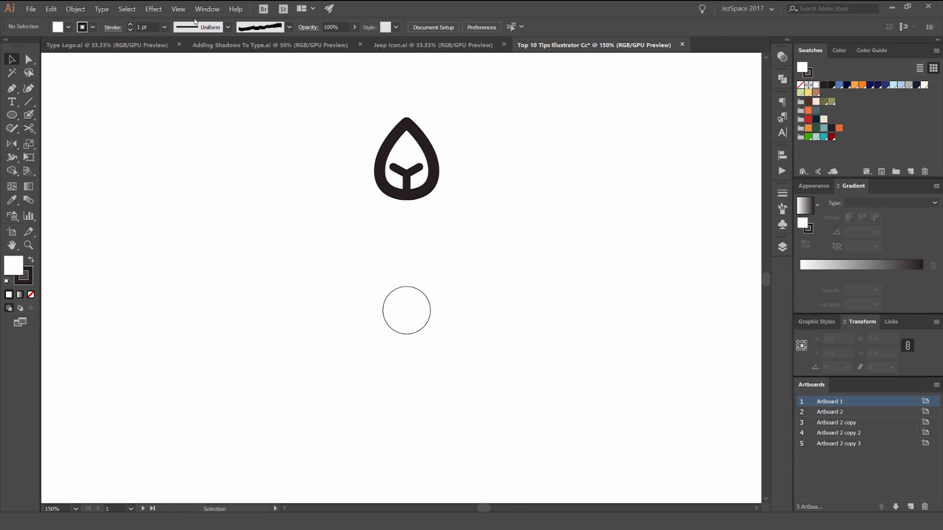
Step: Check whether Smart Guides are turned on for snapping to the circle's centre
click(178, 9)
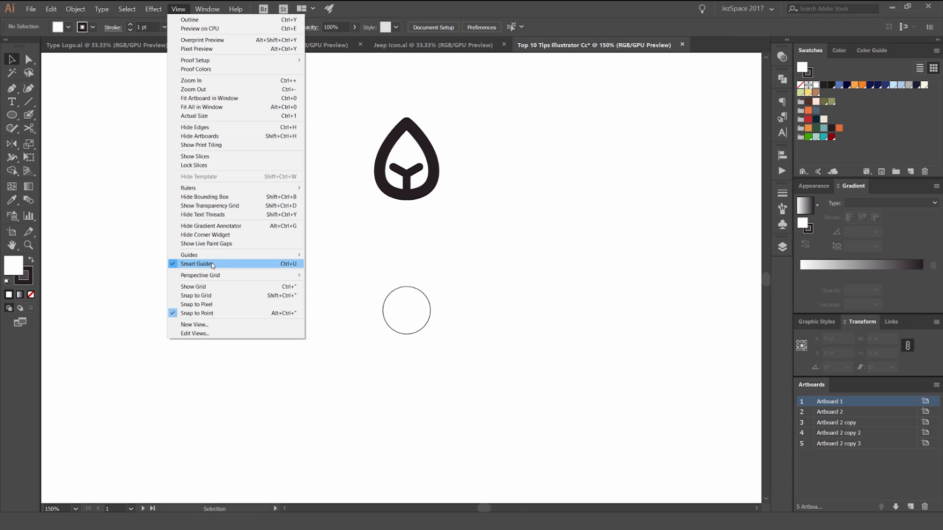
click(407, 277)
mouse_move(418, 288)
mouse_down()
mouse_move(426, 150)
mouse_move(421, 306)
mouse_up()
click(446, 259)
Step: Select the leaf group and open the Rotate options with the small circle's centre as the pivot
drag(486, 97, 364, 200)
drag(467, 211, 456, 207)
key(r)
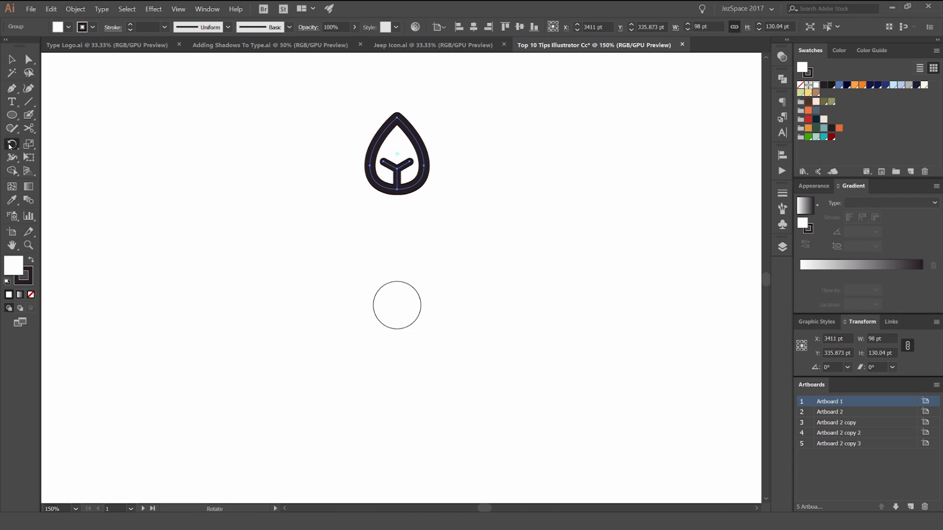
drag(11, 146, 54, 146)
alt+click(396, 305)
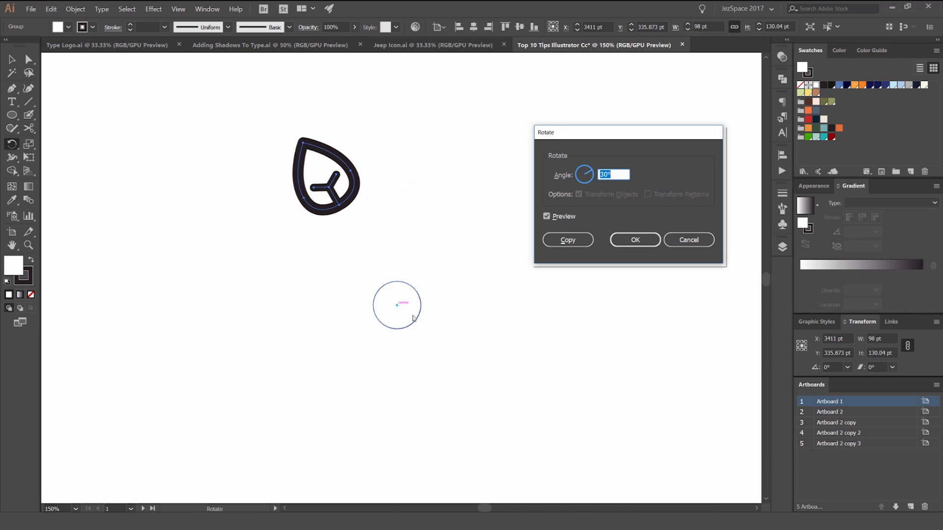
Step: Compare the leaf with the rotation preview off and on, and create a copy rotated by 30°
drag(599, 138, 588, 150)
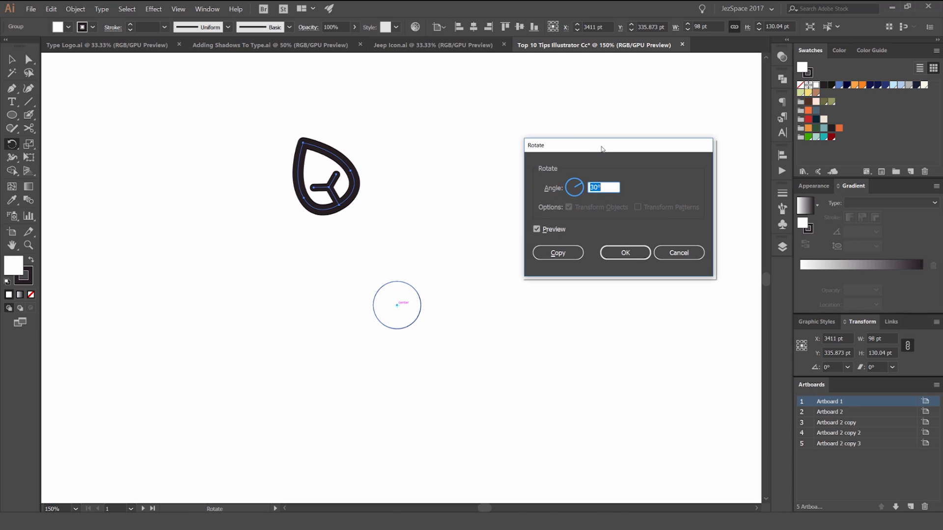
click(543, 229)
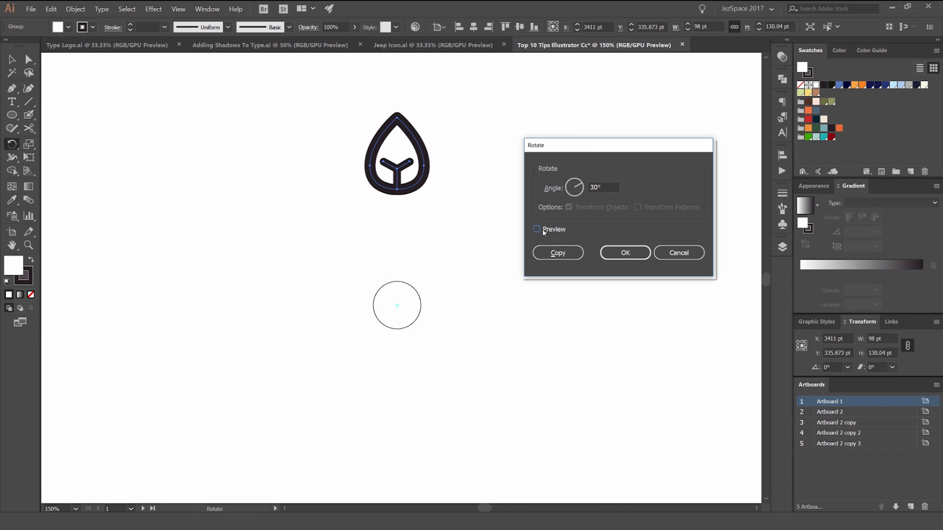
click(551, 228)
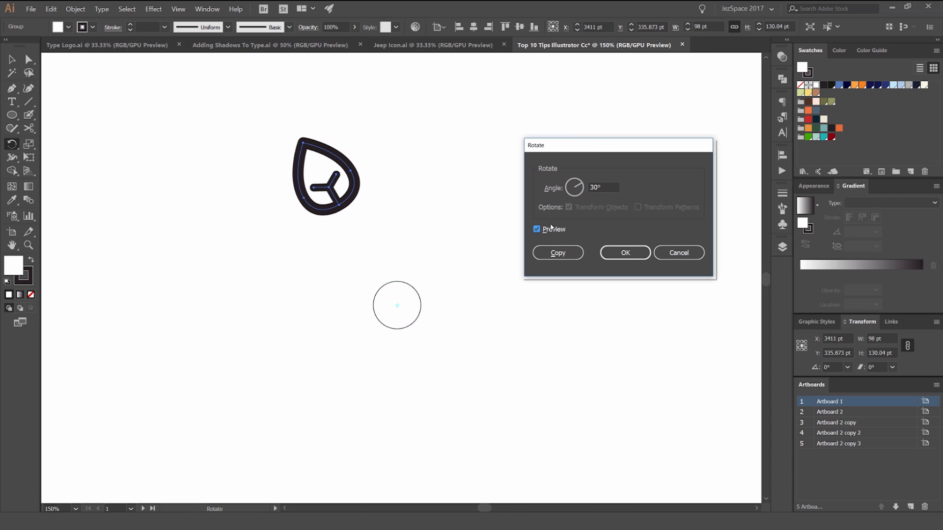
click(612, 187)
click(613, 187)
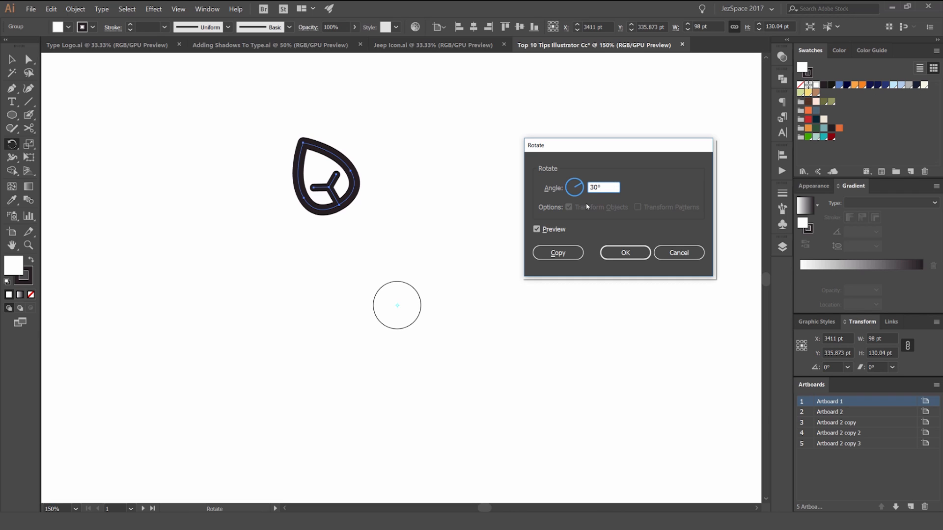
click(564, 255)
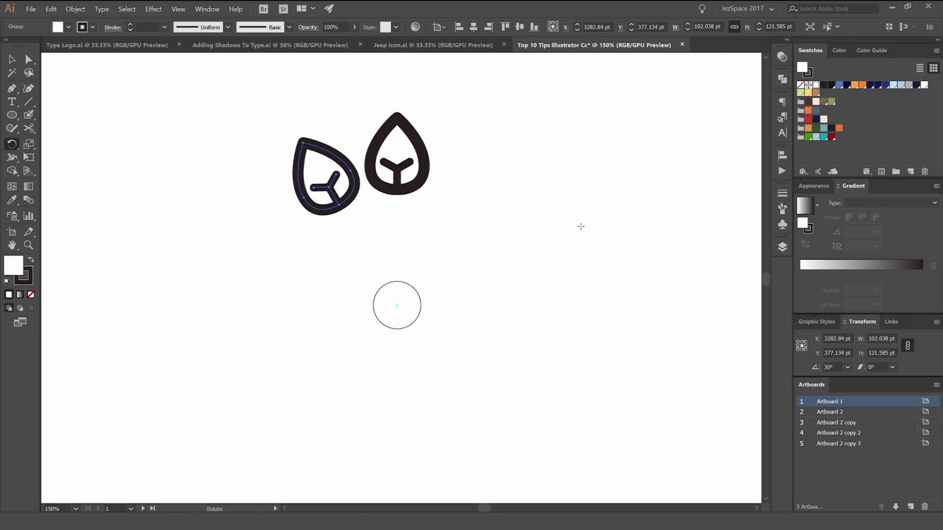
Step: Repeat the rotated copy until twelve leaves complete the ring, and delete the small circle at its centre
key(v)
key(ctrl+d)
key(ctrl+d)
key(ctrl+d)
key(ctrl+d)
key(ctrl+d)
key(ctrl+d)
key(ctrl+d)
key(ctrl+d)
key(ctrl+d)
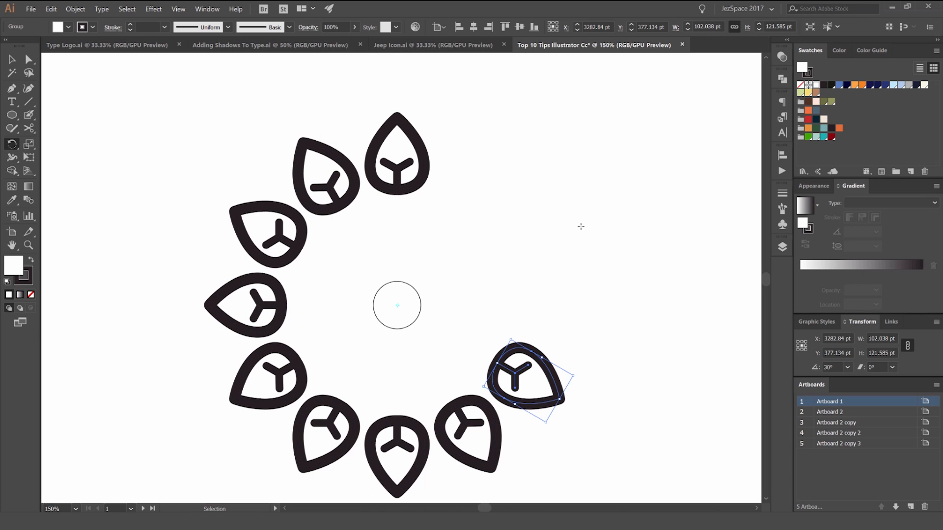
key(ctrl+d)
click(419, 280)
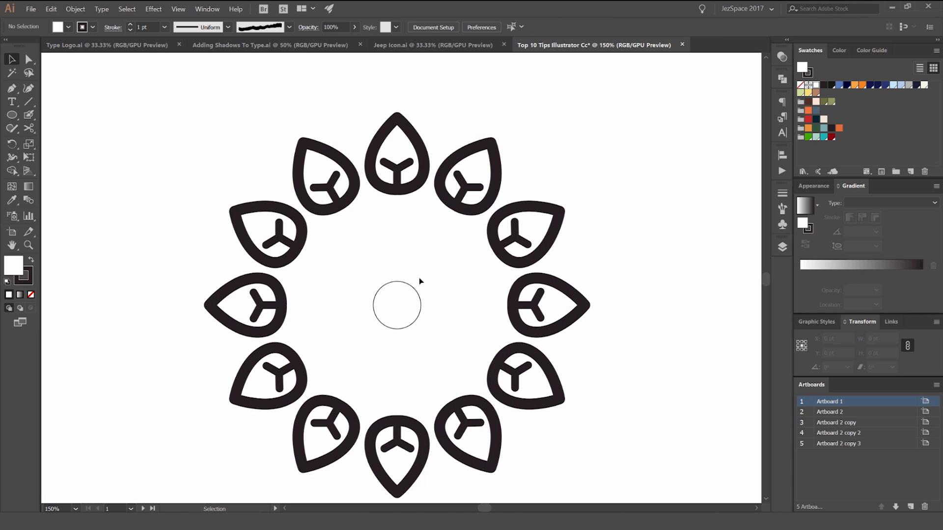
click(411, 285)
key(Delete)
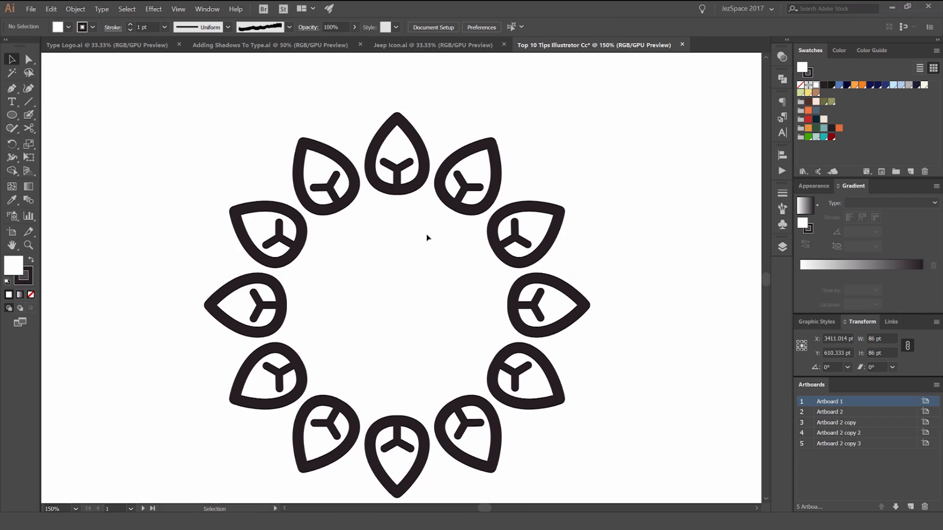
key(ctrl+1)
drag(461, 232, 286, 425)
drag(420, 370, 420, 319)
click(513, 262)
scroll(513, 263, up, 1)
drag(503, 249, 600, 281)
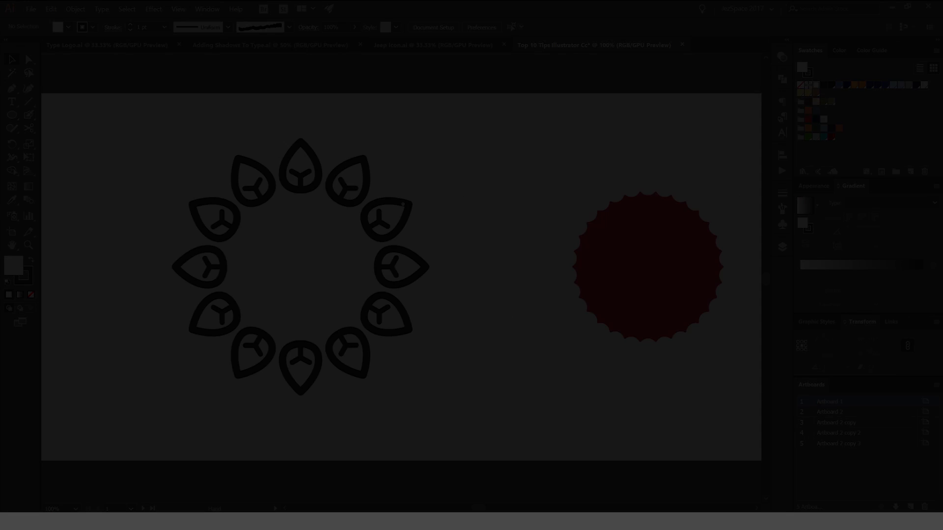
scroll(401, 277, right, 5)
drag(430, 221, 584, 202)
click(522, 205)
Step: Select the red scalloped badge and show its live corner widgets with the Direct Selection tool
scroll(521, 204, up, 1)
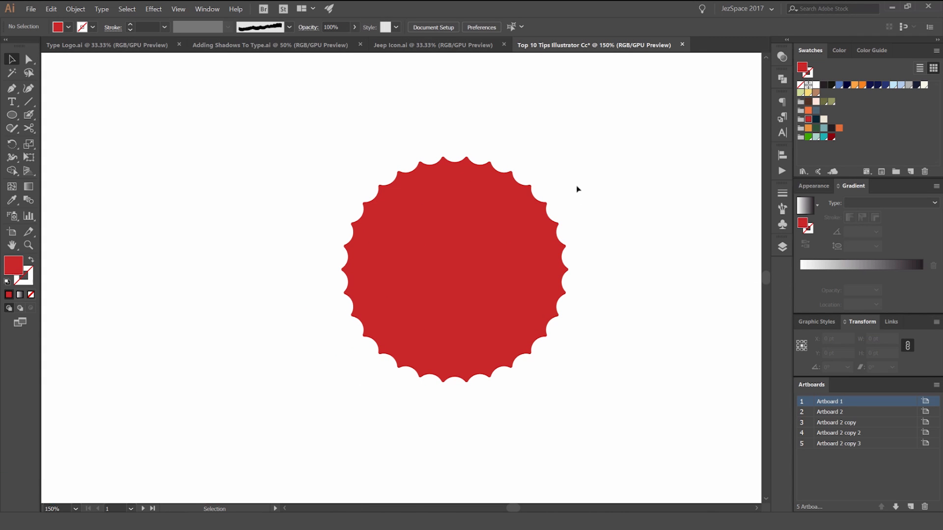
scroll(520, 156, up, 2)
drag(489, 171, 468, 137)
scroll(441, 143, up, 2)
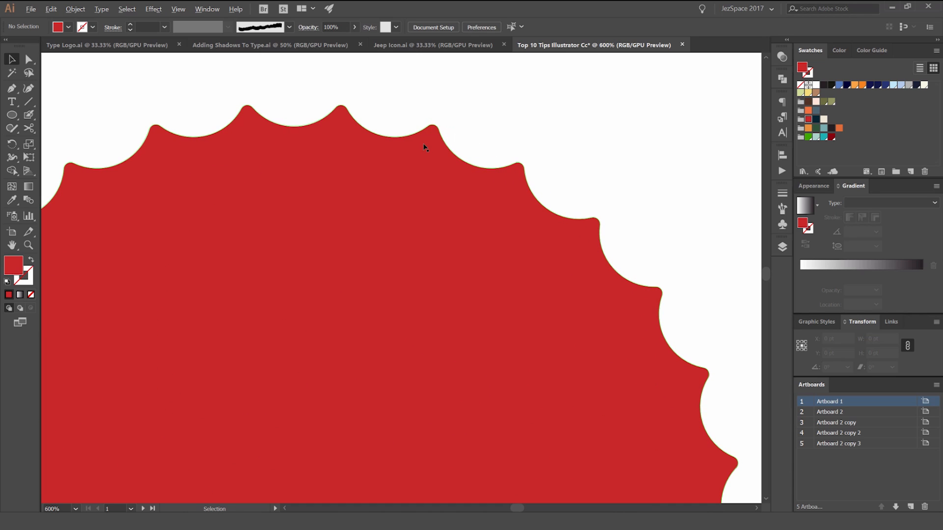
scroll(425, 147, down, 2)
click(393, 162)
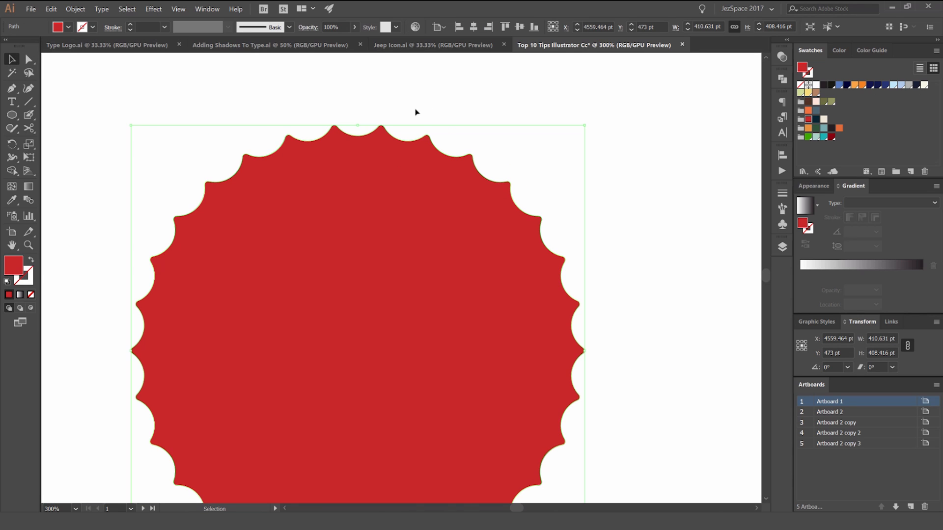
drag(441, 111, 527, 107)
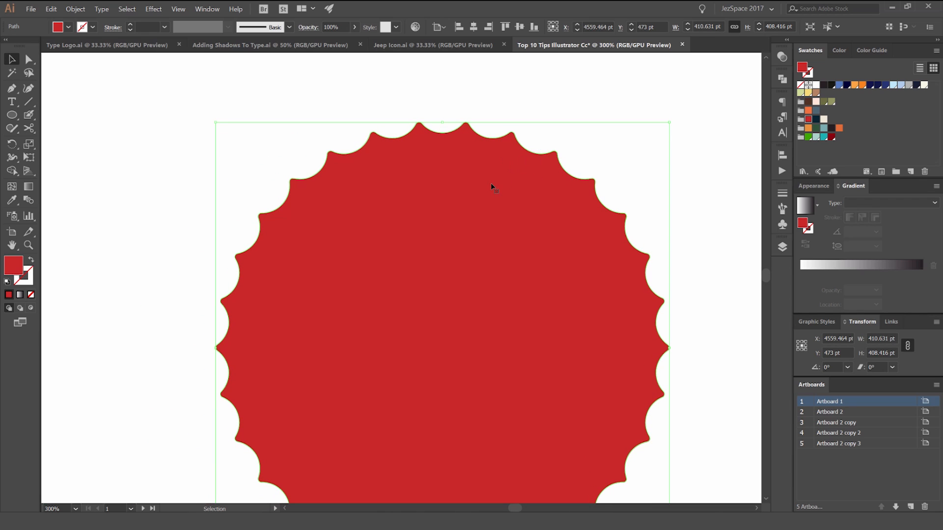
key(a)
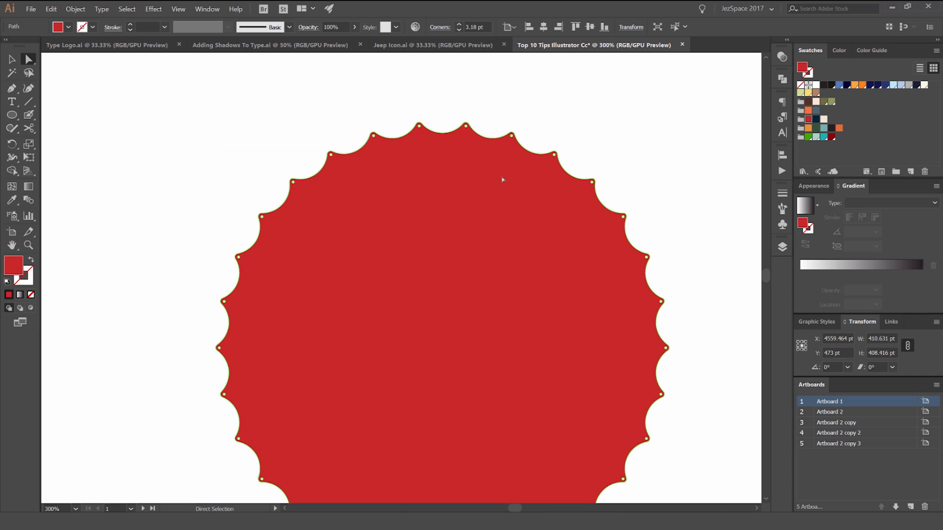
Step: Round all corners of the red badge to a radius of about 13.5 pt using a live corner widget
scroll(516, 138, up, 3)
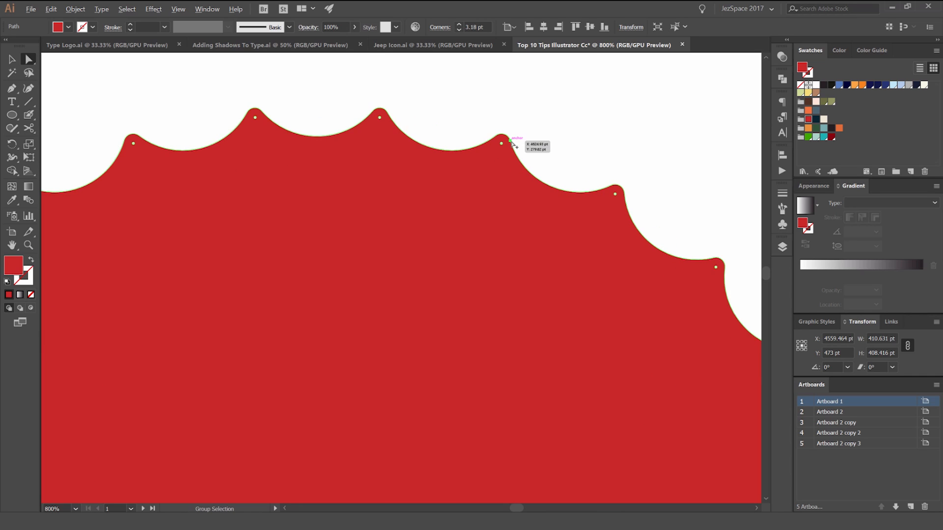
scroll(512, 144, down, 4)
scroll(514, 142, up, 5)
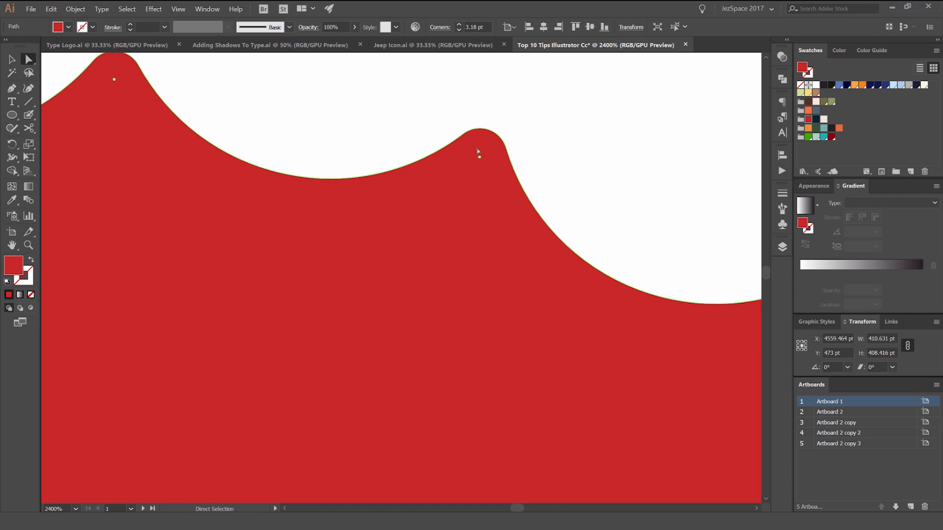
scroll(479, 157, down, 3)
scroll(477, 167, up, 3)
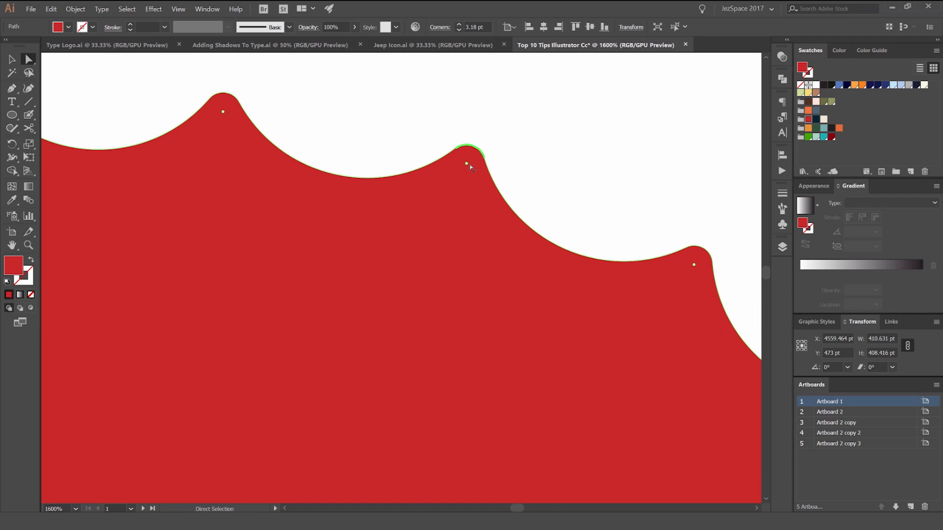
drag(467, 166, 441, 246)
scroll(441, 246, down, 6)
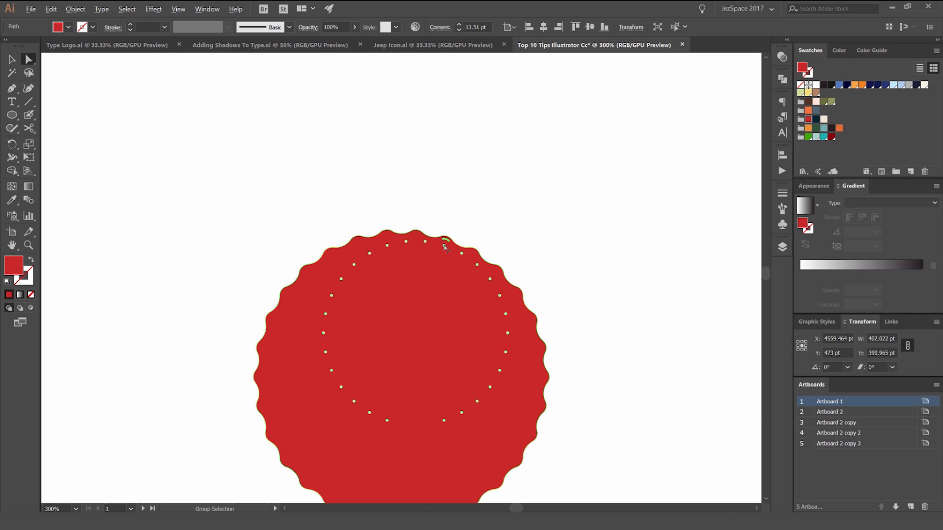
Step: Reduce the corner radius of the red badge to 0 pt so its points are sharp
drag(432, 143, 457, 104)
scroll(425, 160, up, 8)
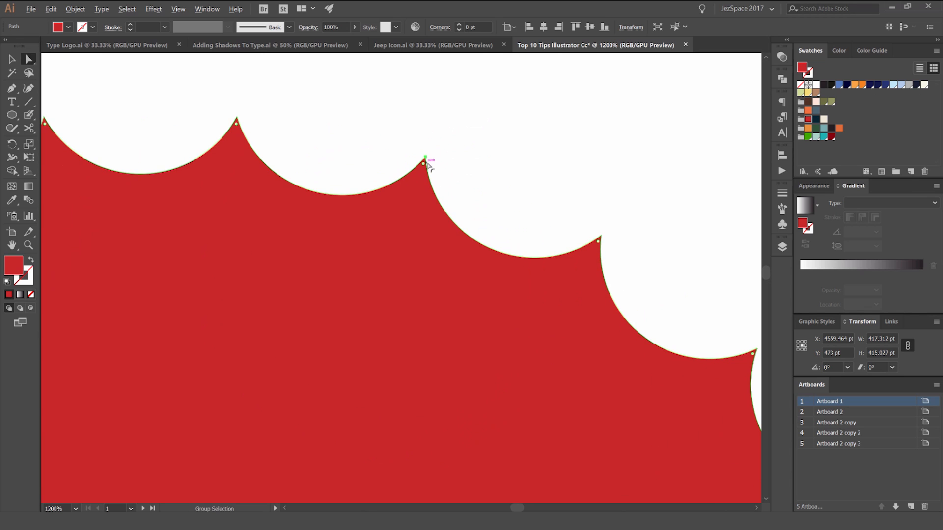
scroll(426, 168, down, 6)
scroll(425, 168, down, 2)
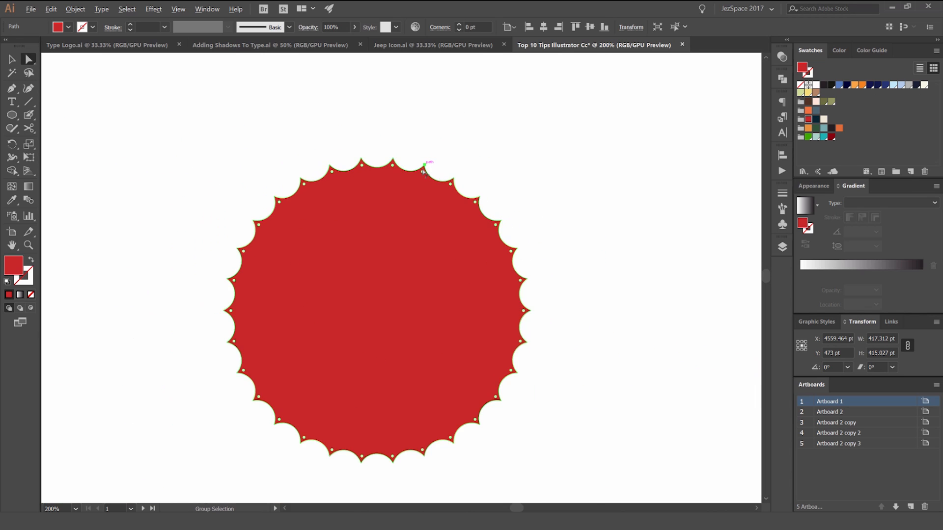
Step: Increase the badge's corner radius to about 157 pt, smoothing the scalloped edge into a circle
scroll(424, 168, up, 4)
drag(430, 162, 287, 485)
scroll(288, 485, down, 4)
drag(411, 339, 543, 133)
drag(436, 282, 377, 418)
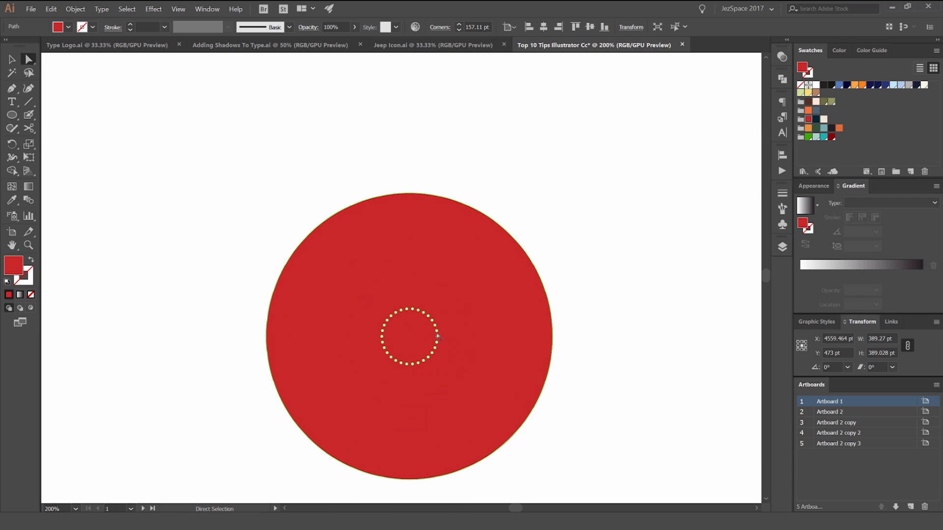
Step: Bring the badge's corner radius back to about 10 pt for a softly waved edge and deselect the badge
drag(430, 315, 515, 212)
click(500, 183)
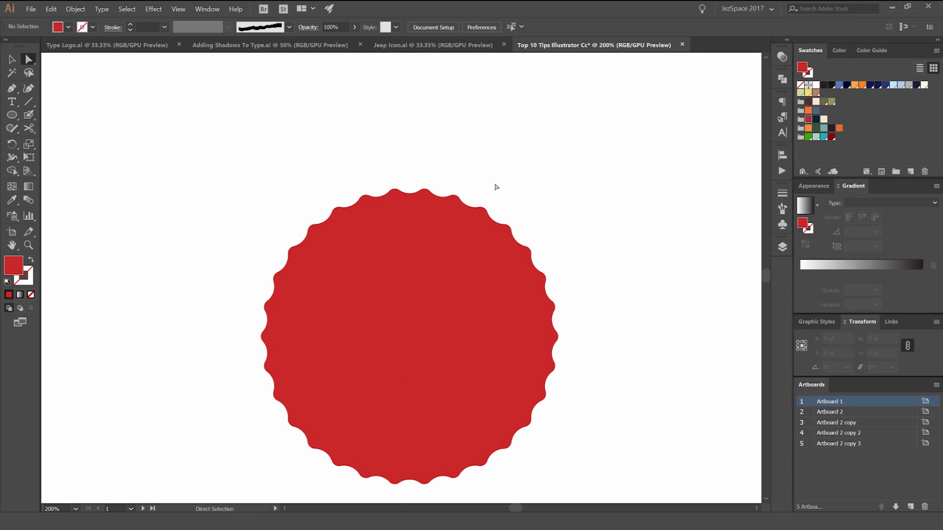
click(455, 213)
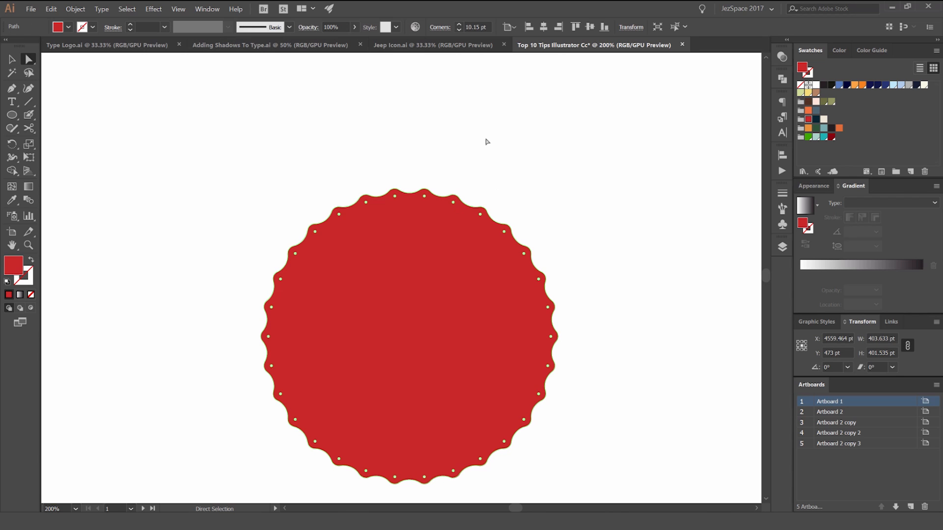
click(486, 141)
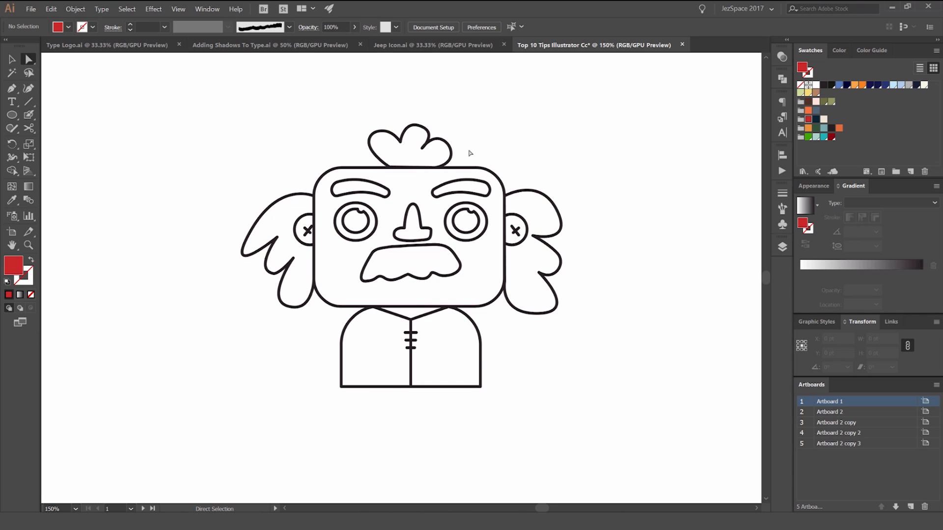
scroll(431, 178, up, 1)
key(v)
click(493, 166)
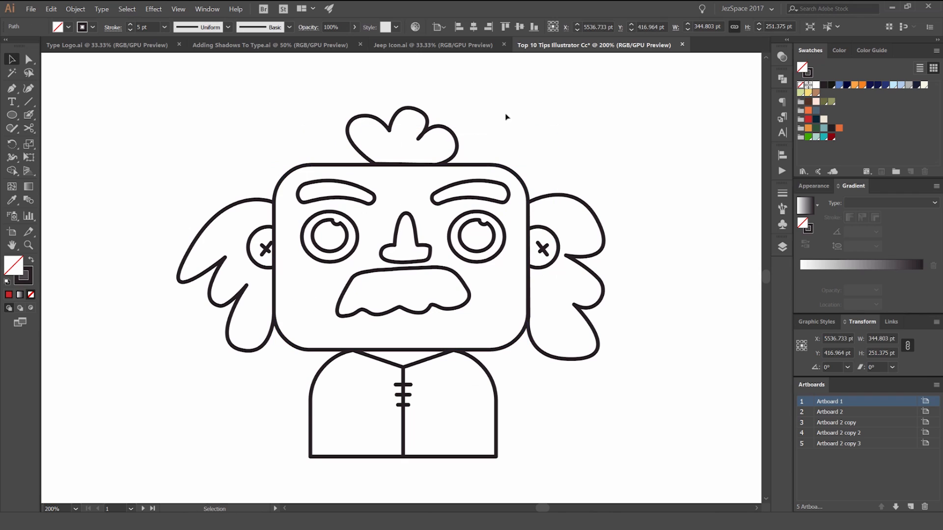
click(525, 126)
drag(459, 112, 428, 176)
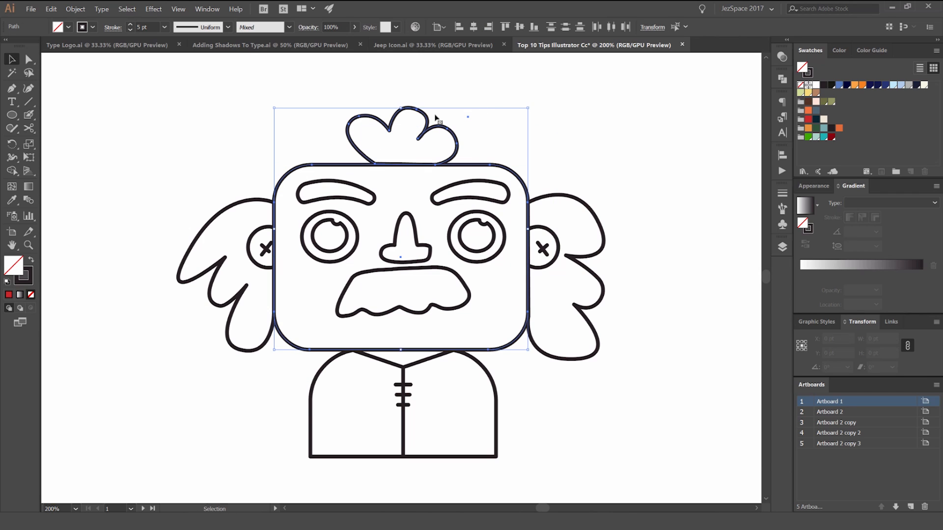
click(522, 108)
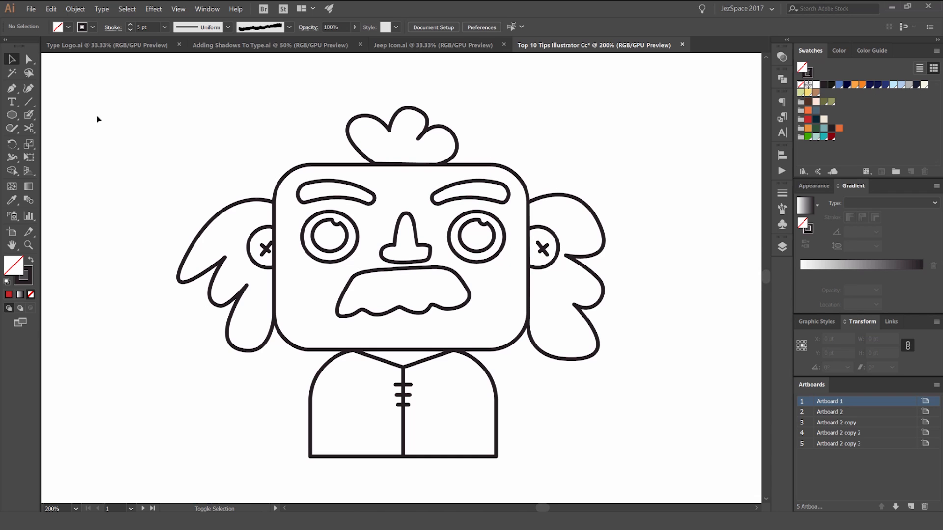
Step: Activate the Blob Brush tool for colouring the line-drawn character's face
key(shift+b)
click(30, 116)
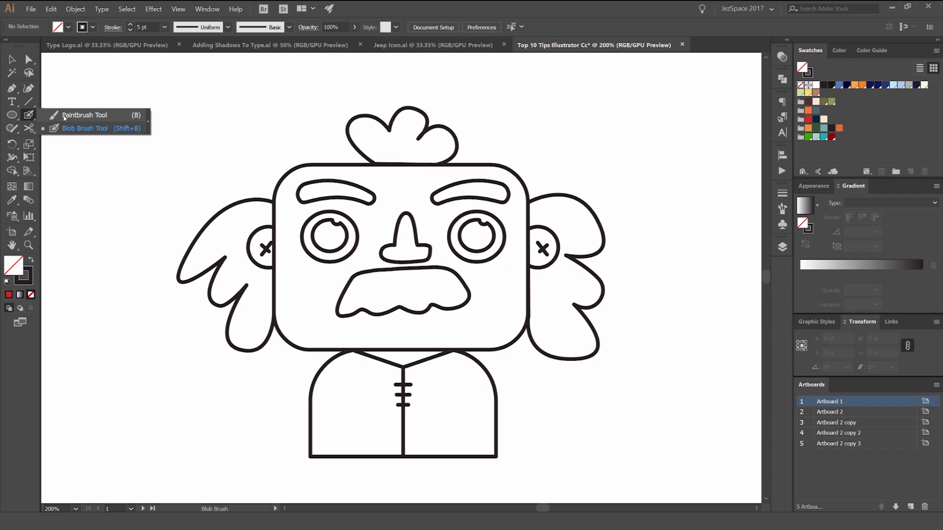
double_click(27, 117)
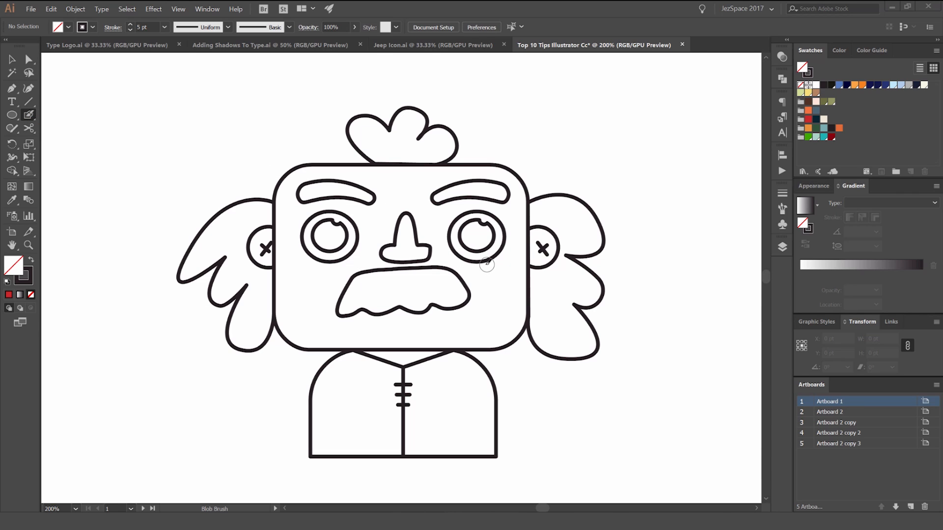
scroll(469, 250, up, 1)
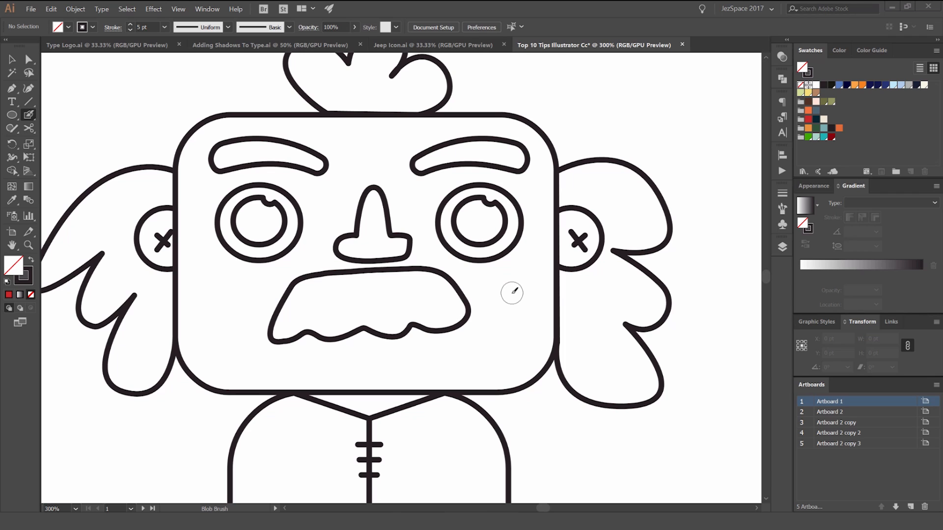
Step: Enlarge the Blob Brush tip several sizes and reduce it to a small tip again
key(bracketright)
key(bracketright)
key(bracketright)
key(bracketright)
key(bracketright)
key(bracketright)
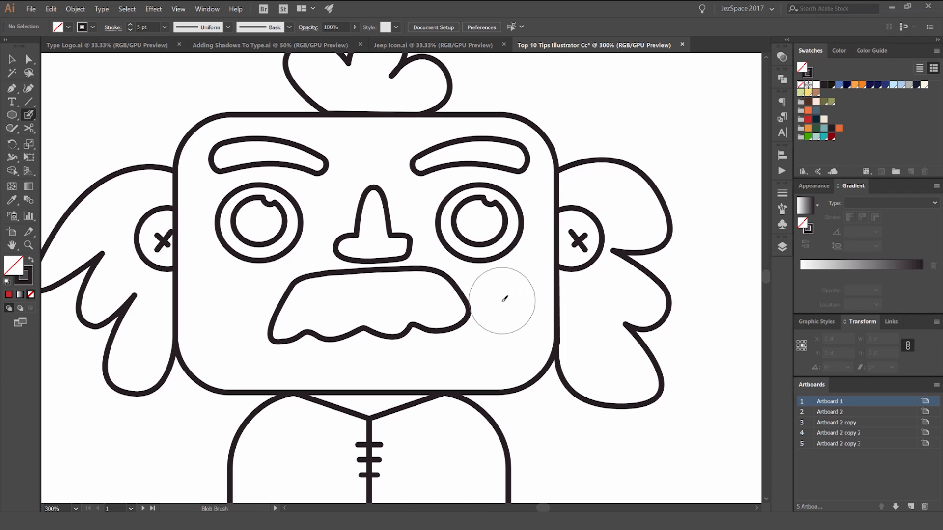
key(bracketleft)
key(bracketleft)
key(bracketleft)
key(bracketleft)
key(bracketleft)
key(bracketleft)
Step: Make the Blob layer beneath the locked Main layer active and set the stroke colour to the dark brown swatch
click(783, 247)
click(663, 259)
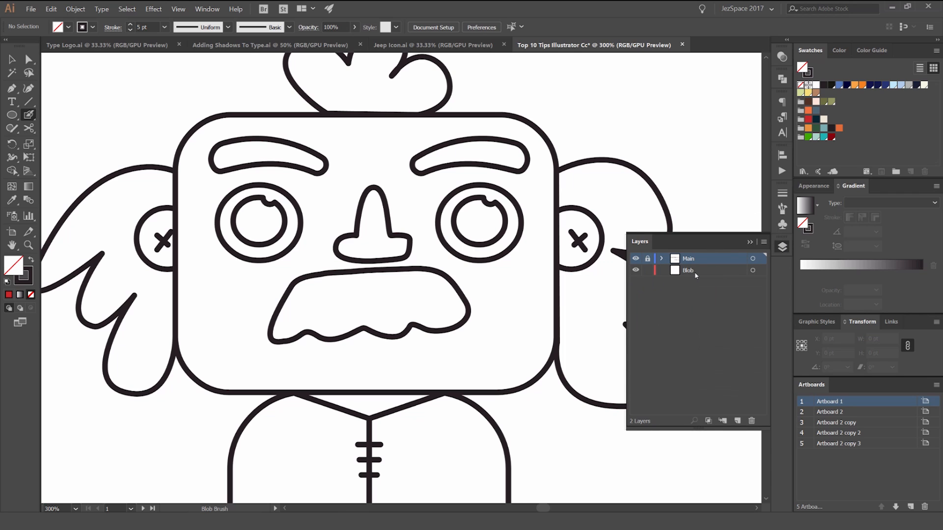
click(670, 275)
click(780, 244)
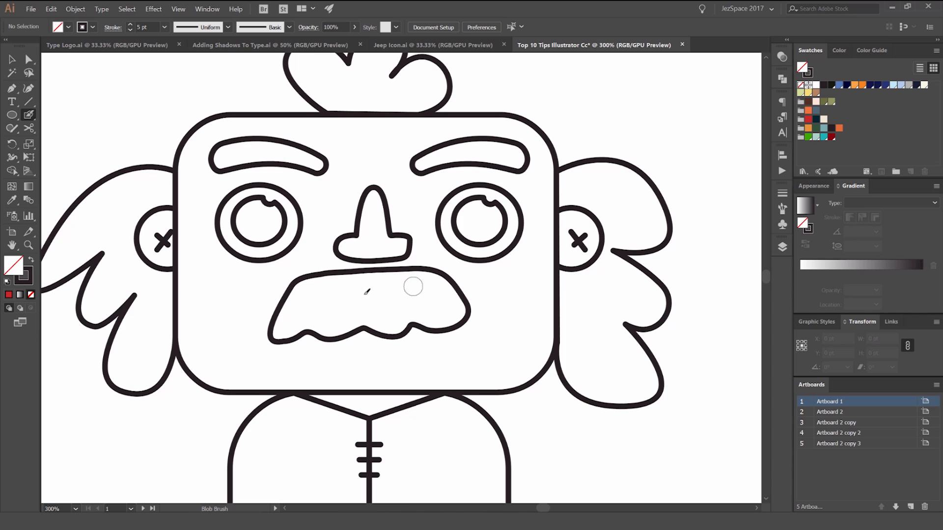
drag(568, 245, 630, 232)
click(832, 128)
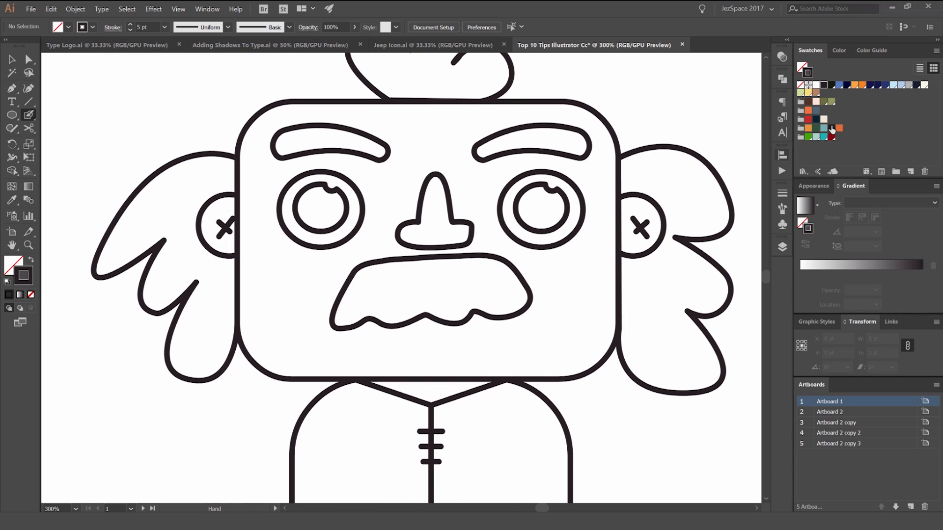
Step: Paint the whole inside of the moustache dark brown with Blob Brush strokes, keeping within its outline
scroll(389, 301, up, 2)
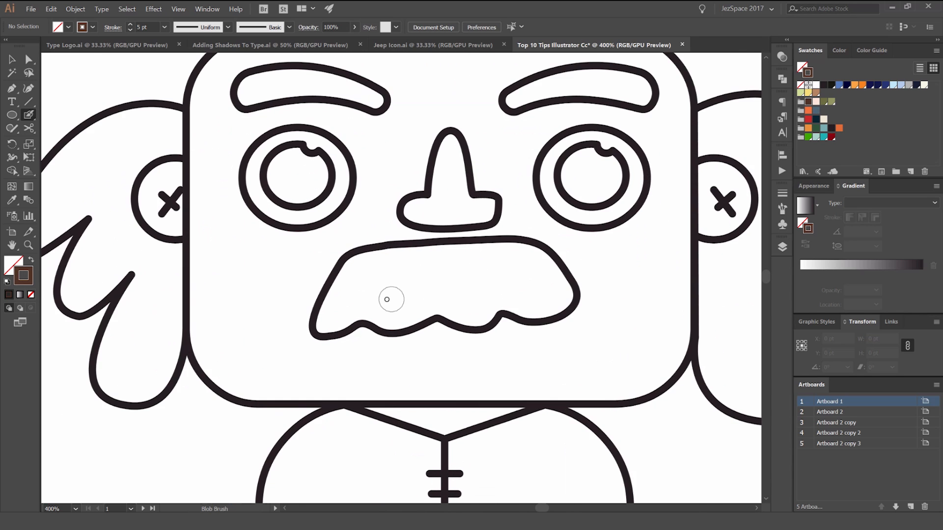
mouse_move(305, 321)
mouse_down()
mouse_move(359, 275)
mouse_move(394, 271)
mouse_move(388, 283)
mouse_move(388, 202)
mouse_up()
scroll(295, 307, up, 3)
drag(324, 249, 395, 167)
mouse_move(373, 175)
mouse_down()
mouse_move(326, 278)
mouse_move(345, 255)
mouse_move(552, 211)
mouse_up()
drag(552, 206, 349, 233)
mouse_move(316, 220)
mouse_down()
mouse_move(364, 219)
mouse_move(356, 294)
mouse_move(431, 390)
mouse_up()
drag(491, 373, 316, 265)
mouse_move(345, 266)
mouse_down()
mouse_move(507, 246)
mouse_move(484, 202)
mouse_move(345, 246)
mouse_up()
mouse_move(289, 149)
mouse_down()
mouse_move(492, 151)
mouse_move(594, 197)
mouse_move(653, 273)
mouse_move(583, 330)
mouse_move(517, 284)
mouse_move(569, 260)
mouse_up()
mouse_move(655, 336)
mouse_down()
mouse_move(583, 354)
mouse_move(502, 358)
mouse_move(419, 305)
mouse_move(359, 327)
mouse_up()
drag(339, 338, 507, 270)
mouse_move(584, 272)
mouse_down()
mouse_move(488, 297)
mouse_move(494, 326)
mouse_move(316, 283)
mouse_up()
mouse_move(310, 273)
mouse_down()
mouse_move(539, 205)
mouse_move(504, 241)
mouse_move(373, 275)
mouse_move(187, 257)
mouse_move(95, 284)
mouse_move(197, 265)
mouse_up()
scroll(196, 265, down, 5)
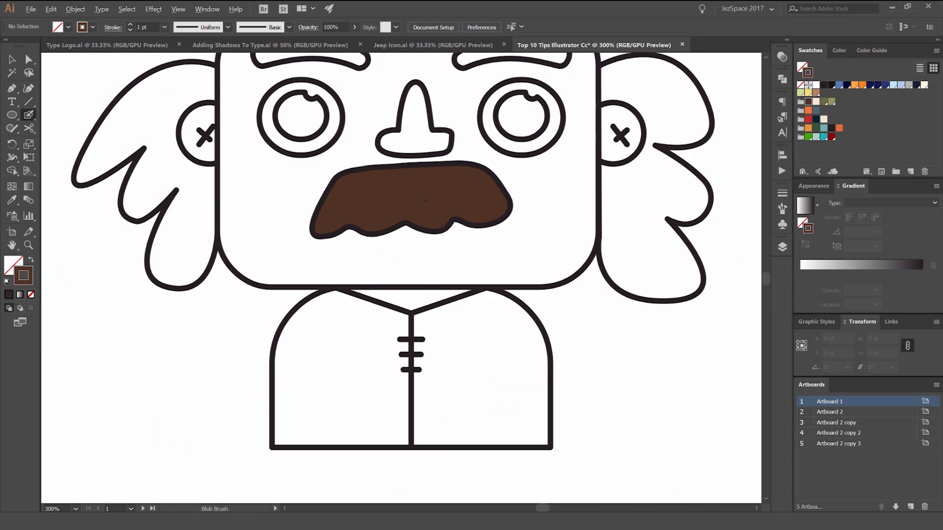
Step: Fill the eyebrow on the right side of the face with dark brown using the Blob Brush
key(p)
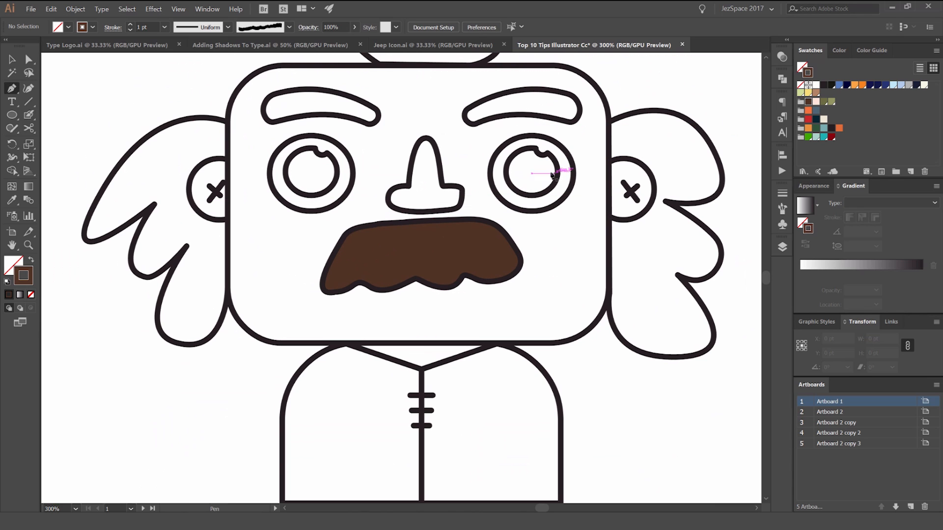
key(shift+b)
scroll(531, 111, up, 3)
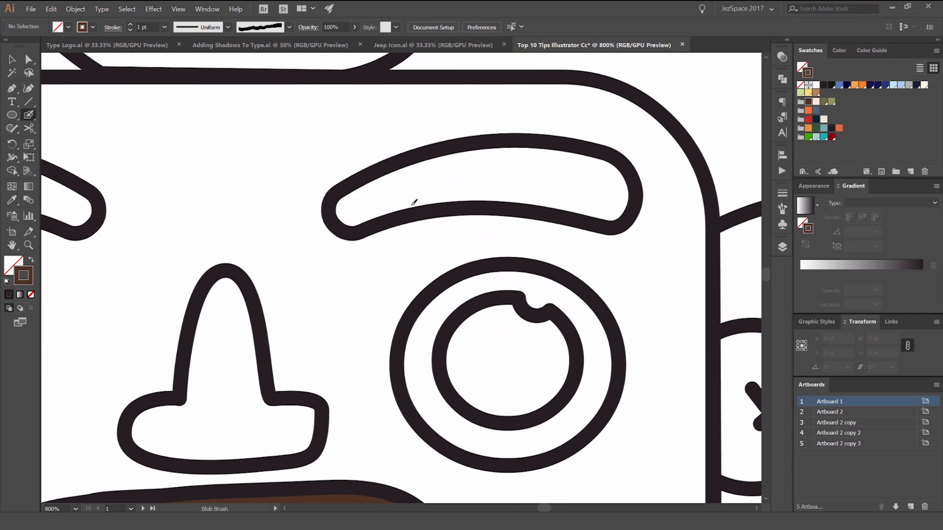
mouse_move(356, 203)
mouse_down()
mouse_move(448, 175)
mouse_move(564, 180)
mouse_move(507, 183)
mouse_move(615, 197)
mouse_move(588, 174)
mouse_move(435, 183)
mouse_up()
Step: Fill the eyebrow on the left side of the face with dark brown using the Blob Brush
scroll(263, 206, left, 5)
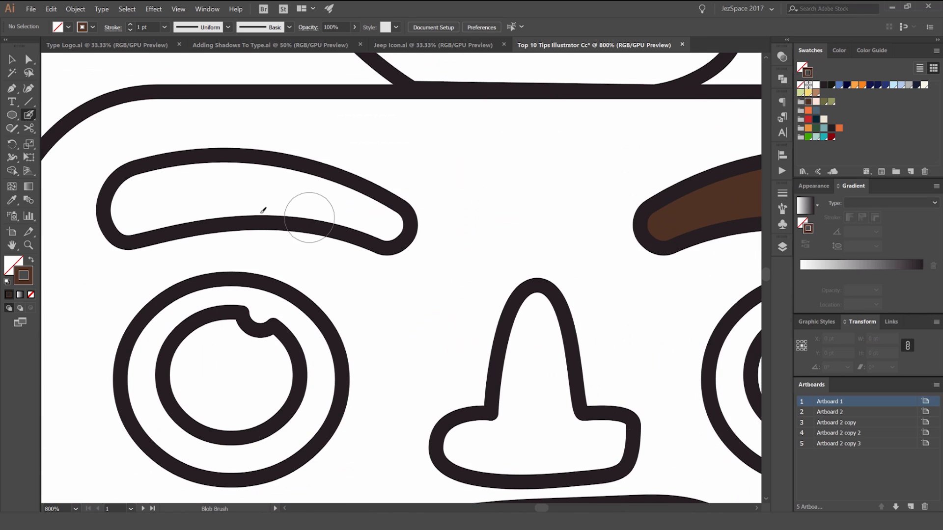
scroll(238, 200, up, 2)
scroll(238, 200, left, 2)
mouse_move(216, 196)
mouse_down()
mouse_move(257, 175)
mouse_move(322, 160)
mouse_move(498, 185)
mouse_move(603, 220)
mouse_move(410, 196)
mouse_up()
key(ctrl+minus)
key(ctrl+minus)
key(ctrl+minus)
key(ctrl+minus)
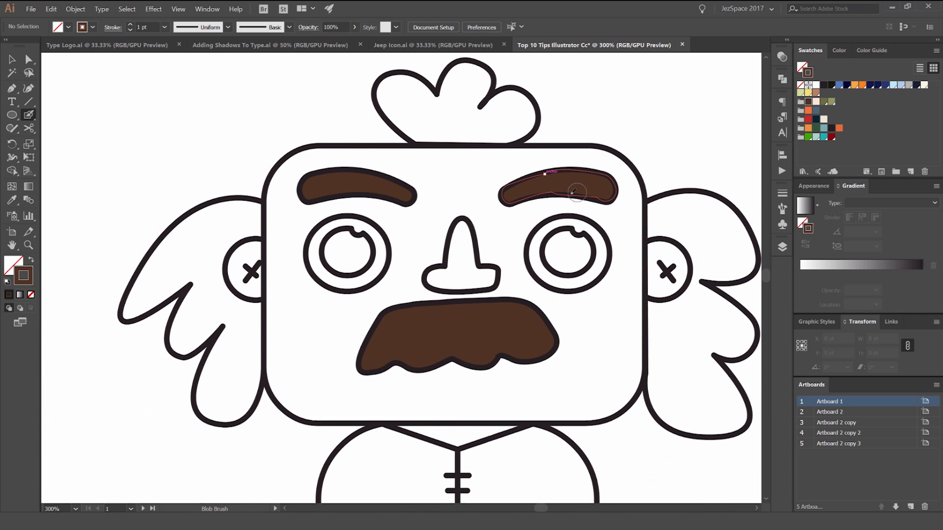
Step: Try to move the right eyebrow's brown fill off its outline and undo the moves
scroll(619, 157, up, 1)
drag(600, 111, 511, 131)
key(v)
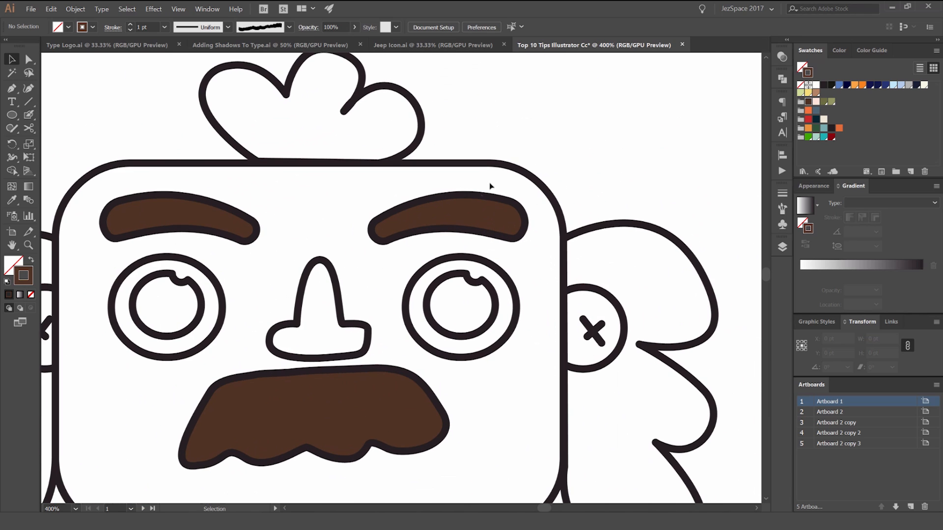
scroll(468, 209, up, 2)
drag(469, 222, 465, 178)
drag(526, 170, 509, 140)
key(ctrl+z)
key(ctrl+z)
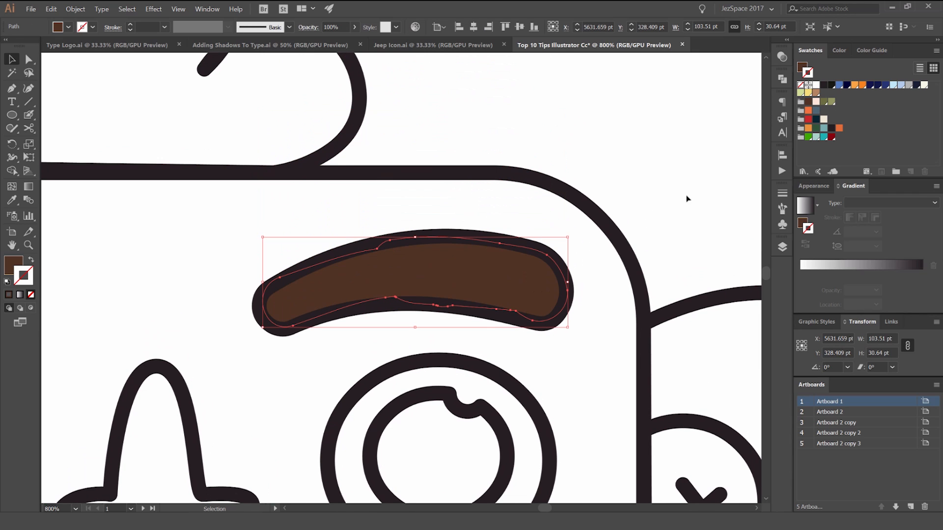
Step: Recolour the right eyebrow's fill with the light olive green swatch and deselect it
key(x)
click(823, 129)
click(815, 129)
click(824, 102)
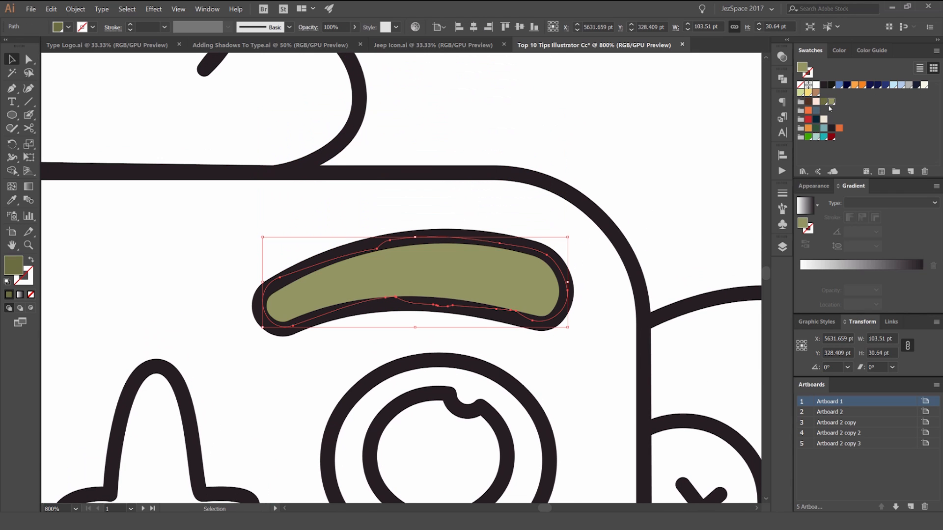
click(831, 102)
click(609, 155)
scroll(611, 155, down, 4)
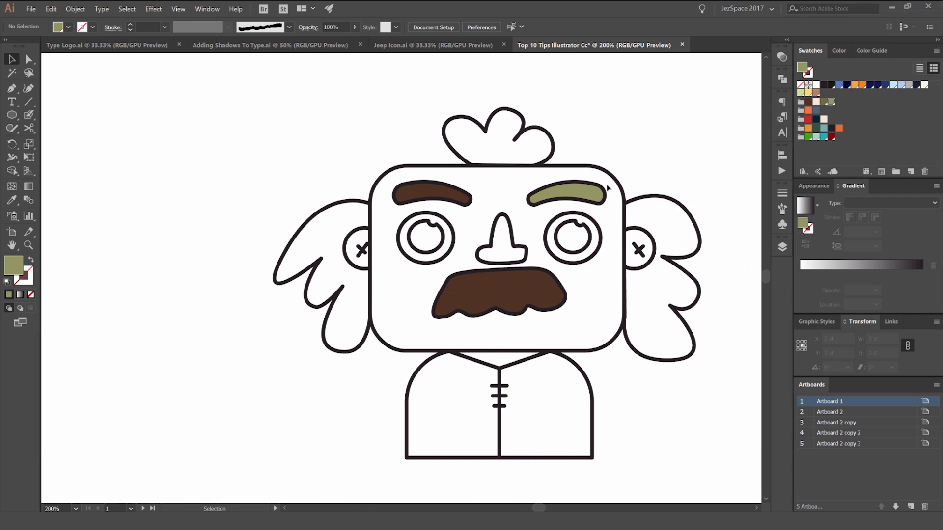
Step: Go to the row of camping icons and unlock the Main layer
drag(645, 130, 518, 173)
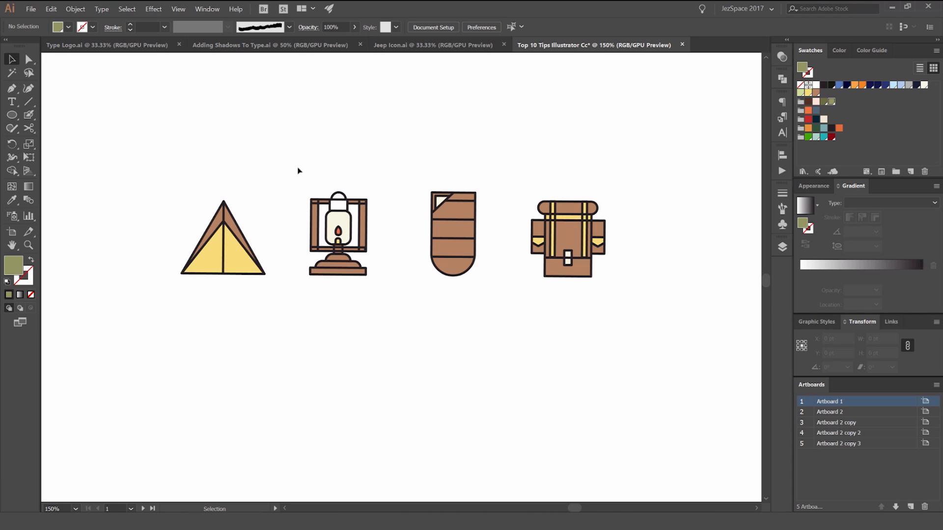
scroll(389, 168, up, 2)
drag(353, 210, 384, 169)
scroll(383, 169, down, 1)
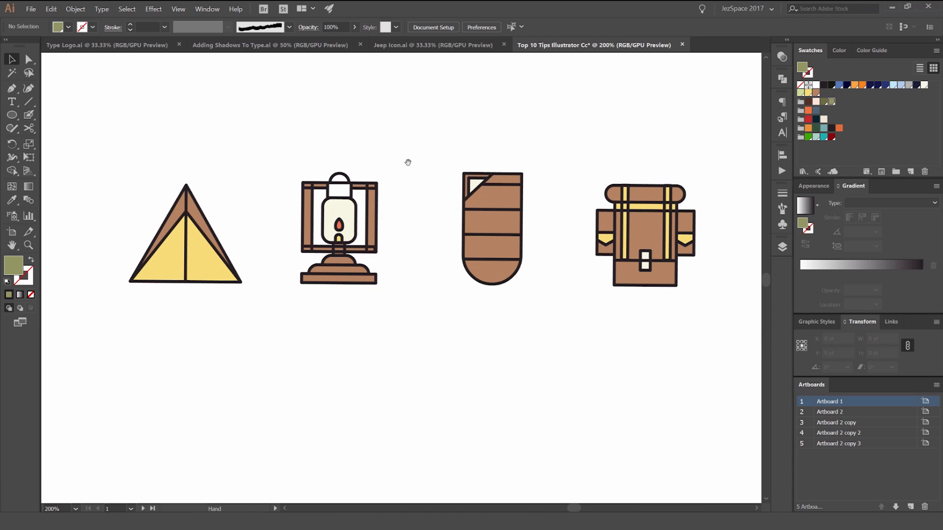
scroll(350, 192, up, 1)
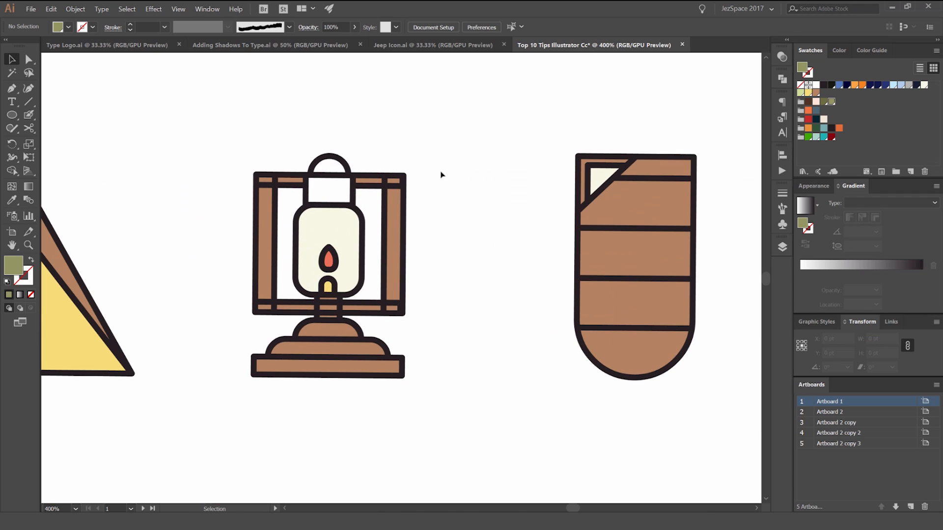
click(782, 246)
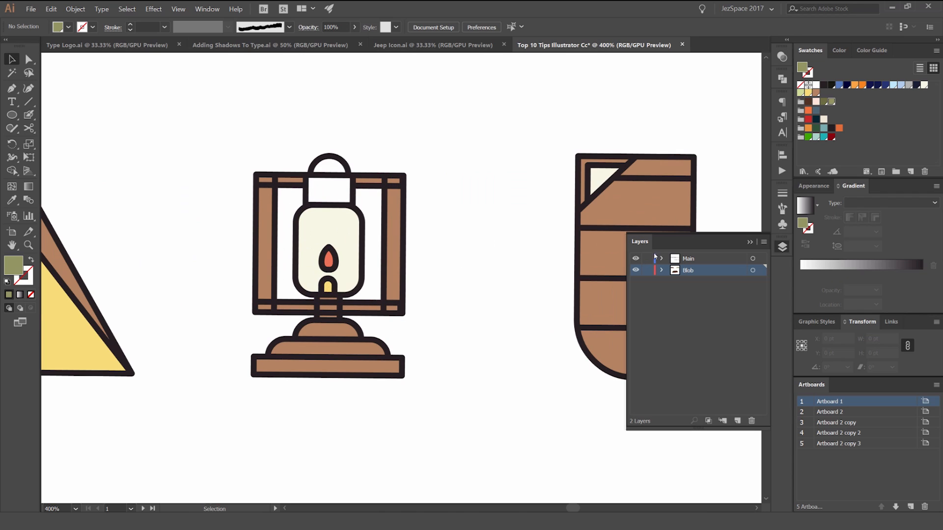
click(777, 252)
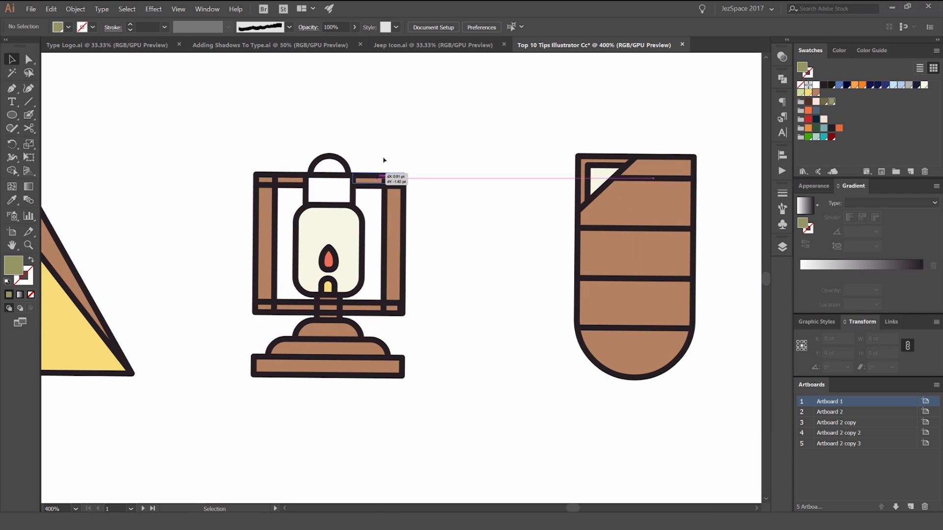
Step: Try to move the brown right bar of the lantern's frame, undo the move and deselect it
click(376, 180)
drag(399, 214, 448, 210)
key(ctrl+z)
scroll(472, 165, down, 2)
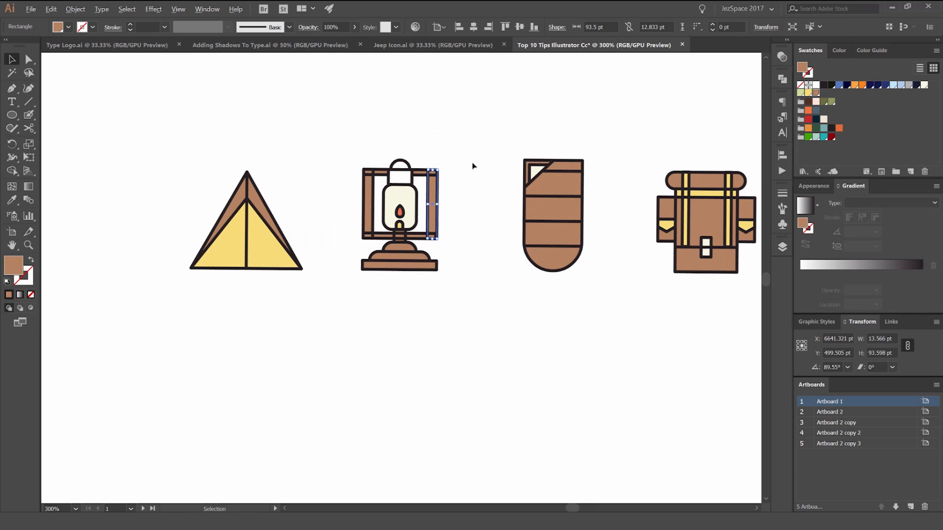
click(470, 158)
Step: Try to move the sleeping bag's dark outline aside, undo the move and deselect it
drag(511, 151, 458, 167)
scroll(476, 180, up, 2)
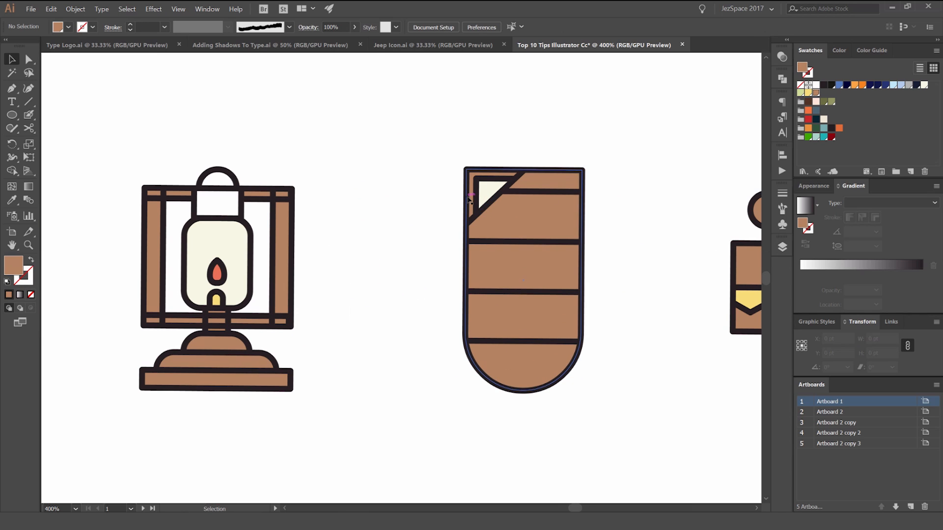
drag(466, 198, 443, 199)
key(ctrl+z)
click(612, 175)
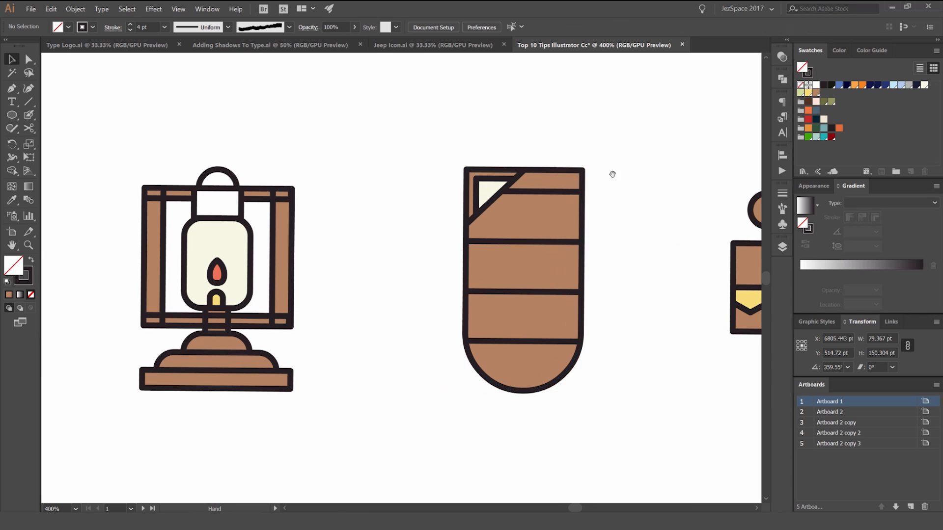
Step: Select all objects that share the stroke colour of the sleeping bag's outline
drag(612, 175, 449, 171)
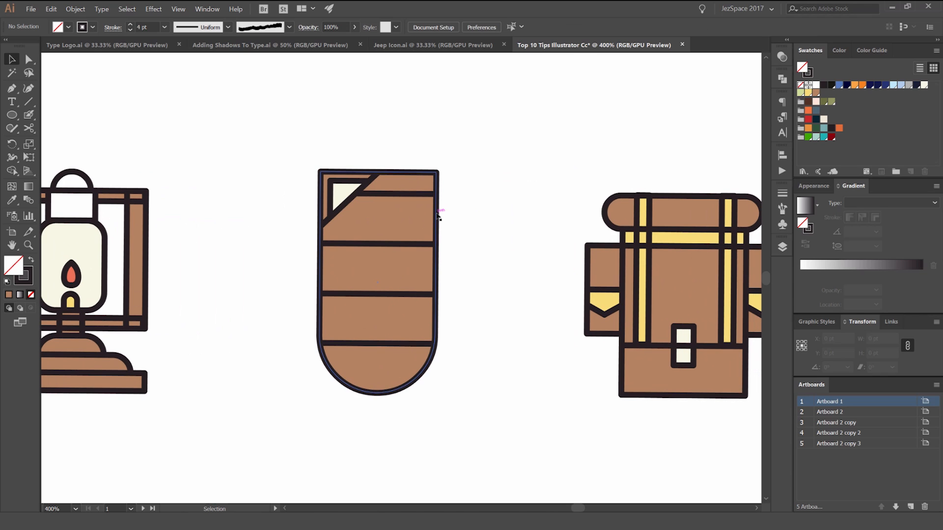
click(439, 221)
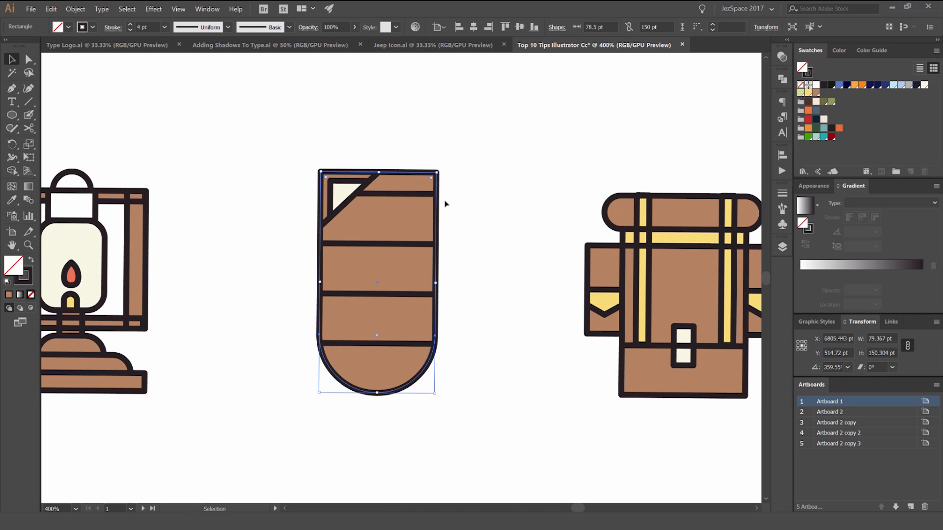
click(128, 11)
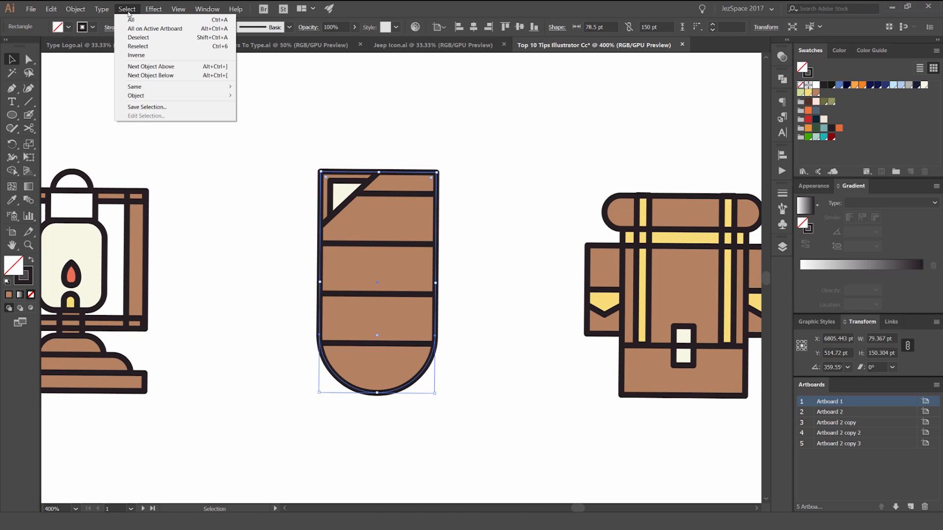
mouse_move(167, 90)
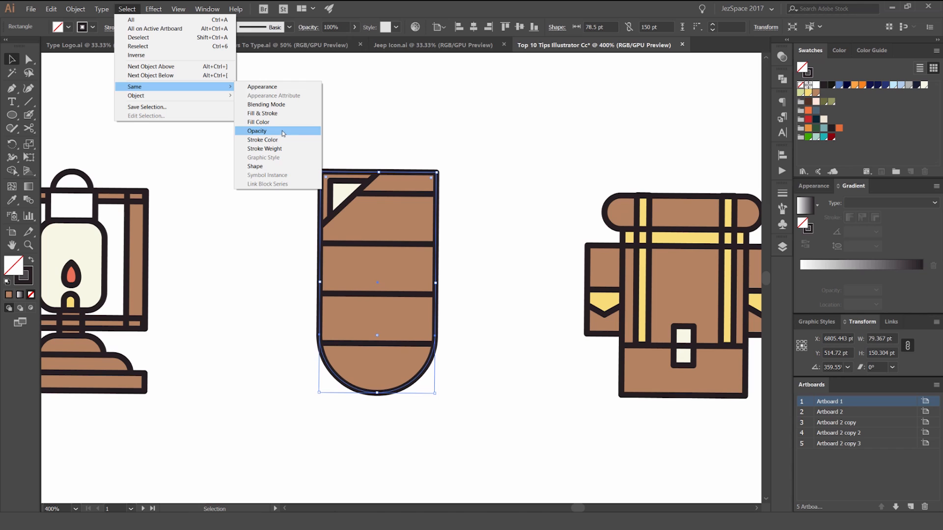
click(274, 143)
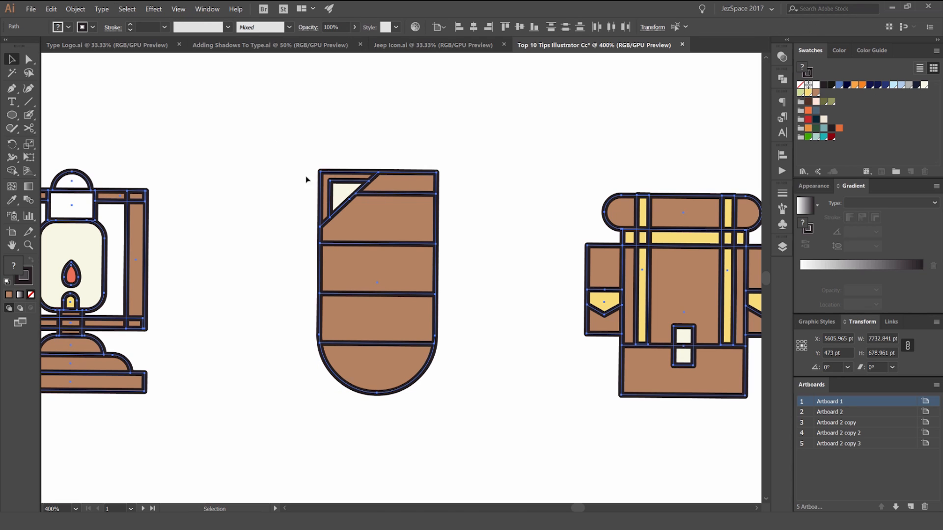
Step: Try to move all selected outlines away from the icons' fills, undo the move and deselect everything
key(ctrl+minus)
mouse_move(264, 220)
mouse_down()
mouse_move(381, 219)
mouse_move(450, 197)
mouse_move(435, 288)
mouse_move(457, 263)
mouse_move(410, 141)
mouse_up()
scroll(454, 289, down, 1)
scroll(347, 175, right, 3)
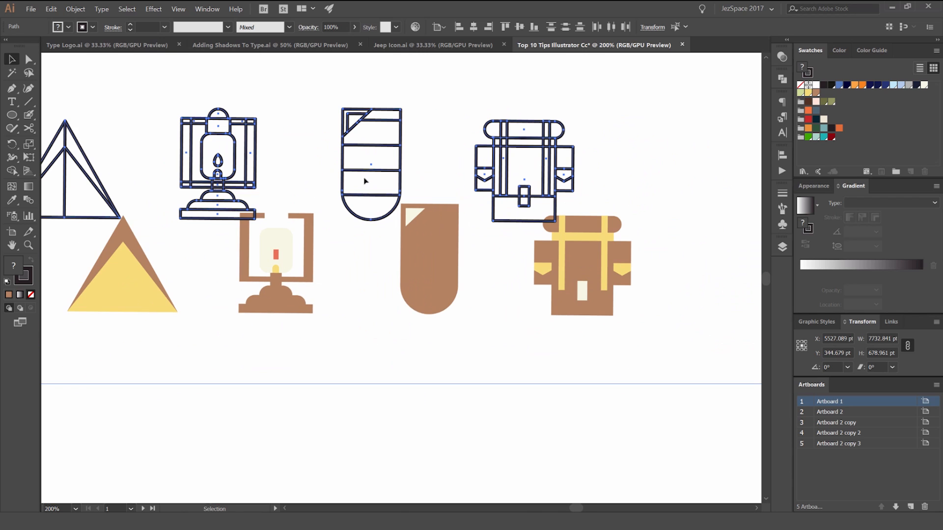
key(ctrl+z)
key(ctrl+z)
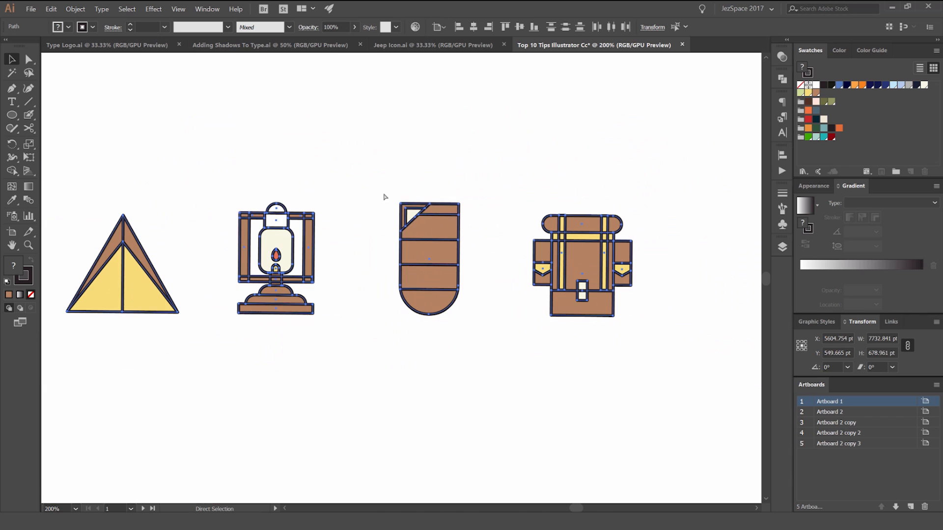
click(499, 168)
Step: Select all objects that share the fill colour of the sleeping bag's brown shape
scroll(476, 220, up, 2)
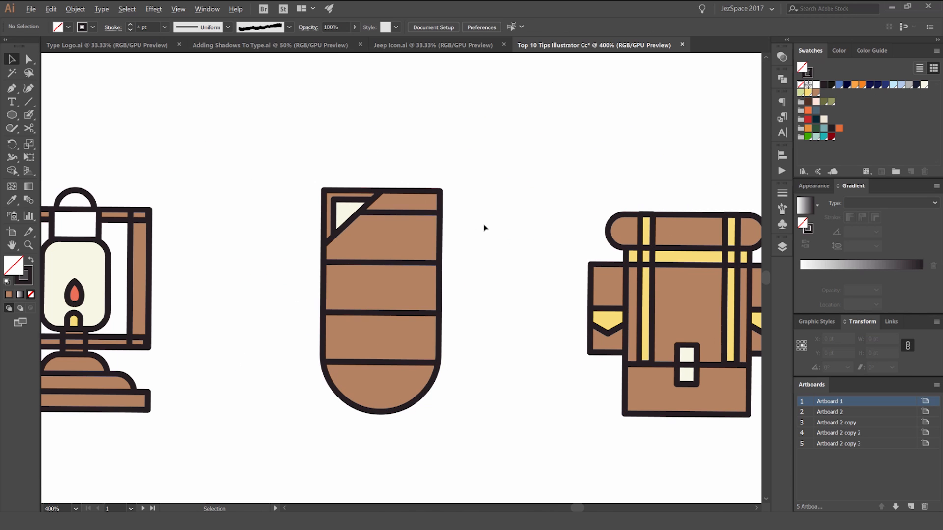
drag(399, 240, 467, 226)
key(ctrl+z)
click(128, 10)
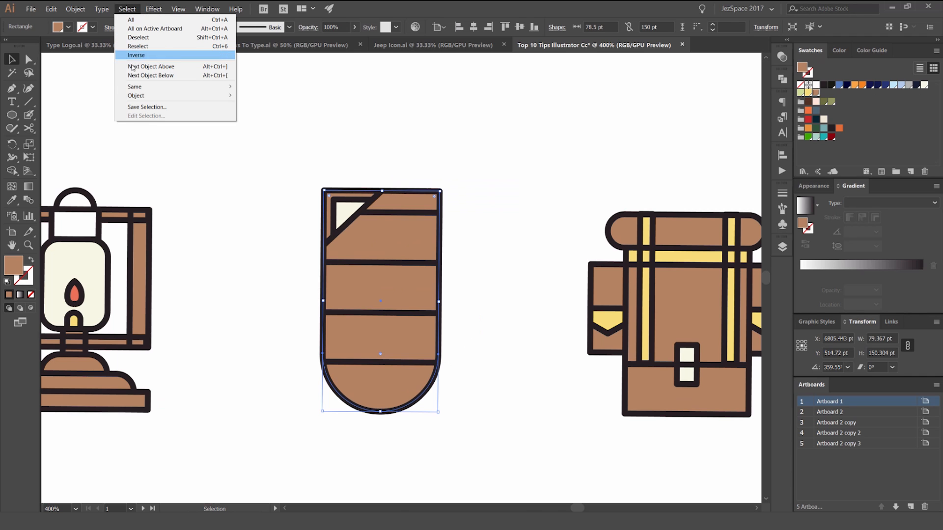
mouse_move(137, 88)
click(282, 122)
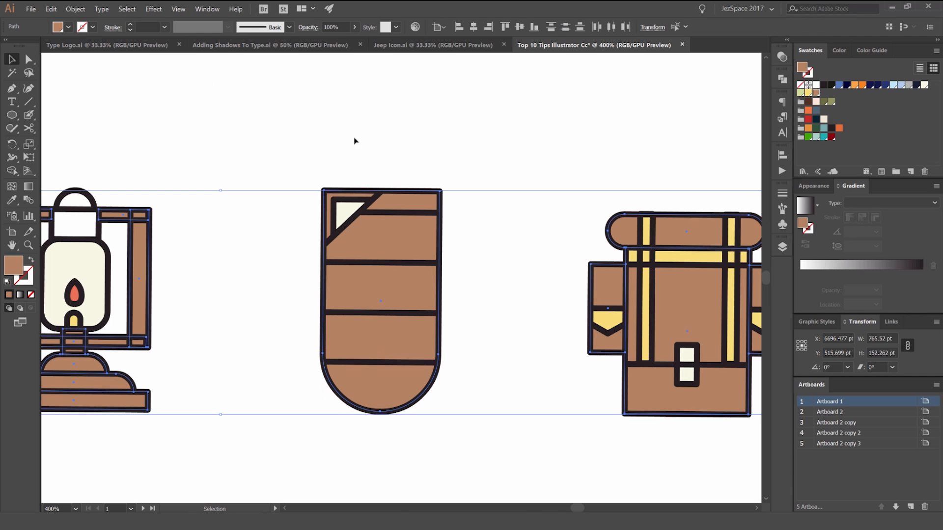
Step: Try to move all selected brown fills below the icon outlines, undo the move and deselect everything
scroll(353, 141, down, 2)
drag(419, 196, 486, 339)
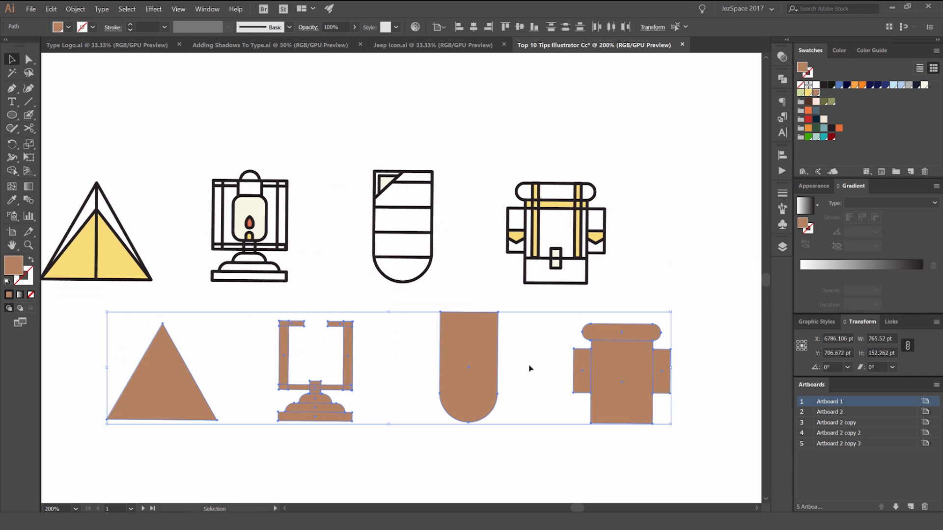
key(ctrl+z)
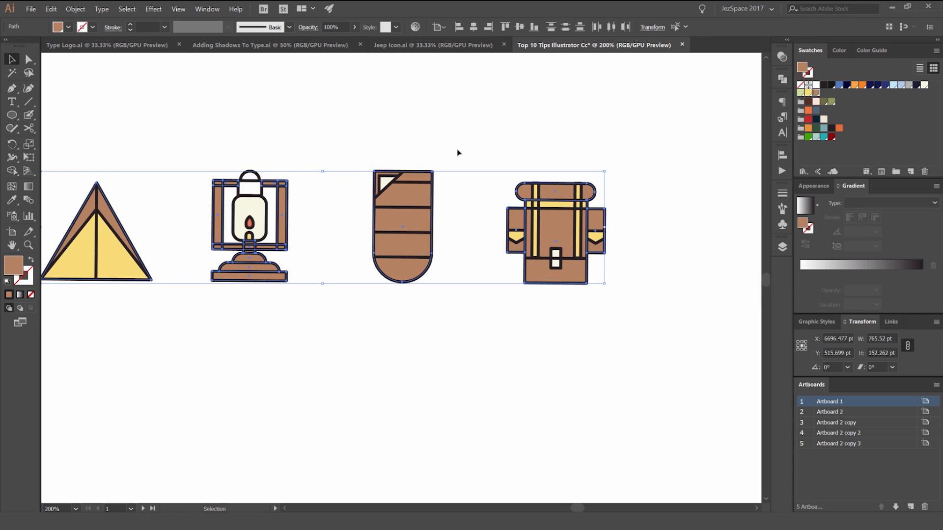
click(459, 151)
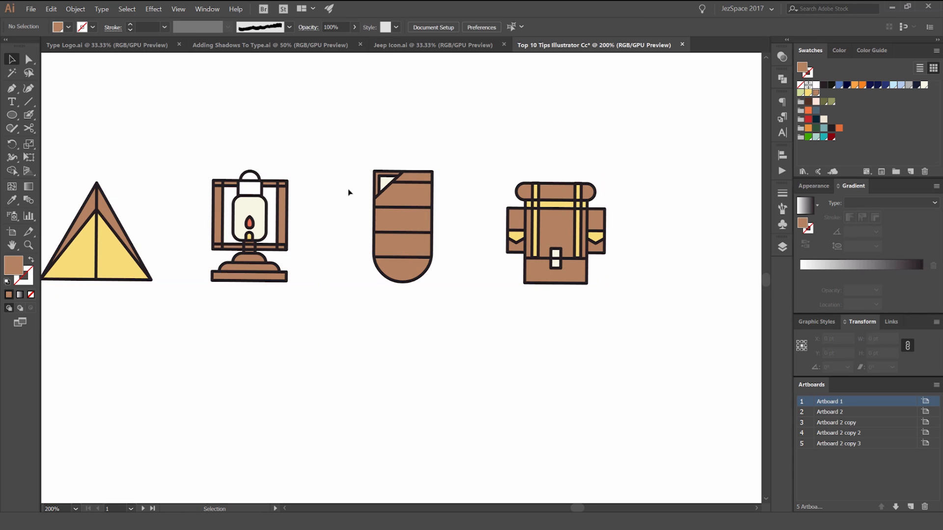
Step: Try to move the dark outline on the lantern frame's right bar, undo the move and deselect it
scroll(252, 185, up, 2)
scroll(316, 196, up, 2)
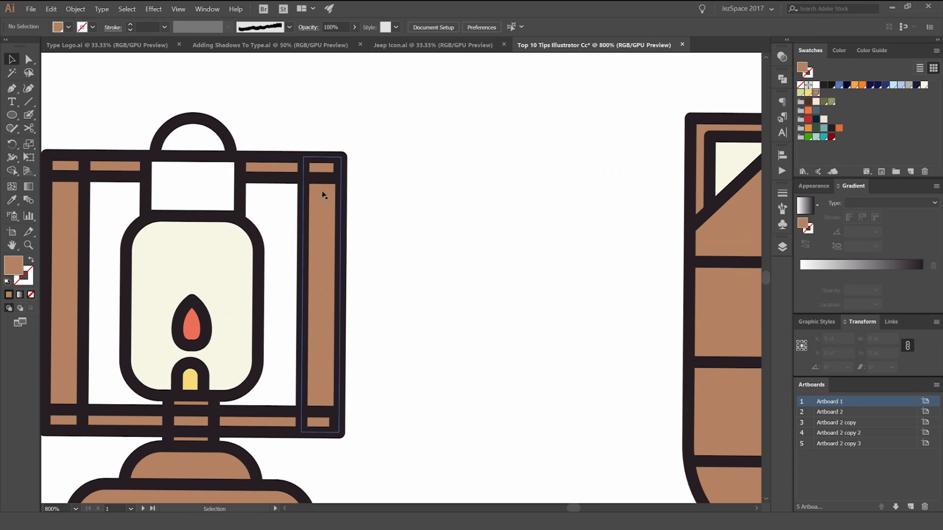
drag(346, 199, 369, 189)
key(ctrl+z)
click(446, 217)
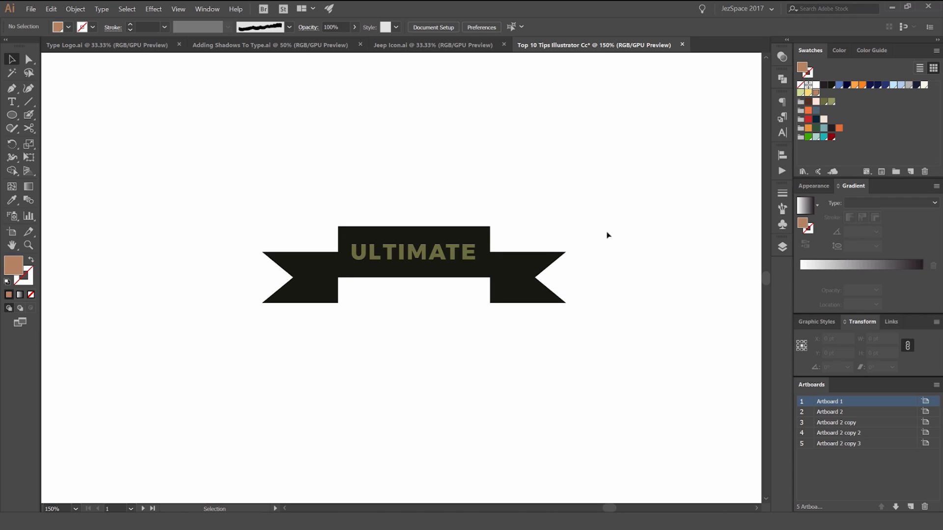
Step: Try to move the word ULTIMATE away from the banner, undo the move and leave everything deselected
drag(413, 256, 426, 211)
key(ctrl+z)
drag(592, 185, 265, 345)
click(648, 180)
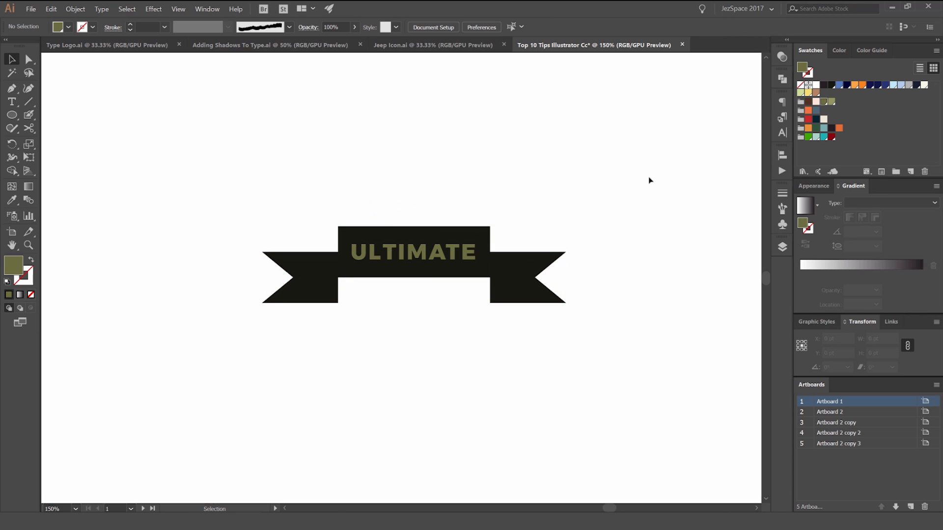
Step: Select the whole banner with its ULTIMATE text and start an Envelope Distort made with a warp
drag(619, 189, 261, 366)
click(75, 9)
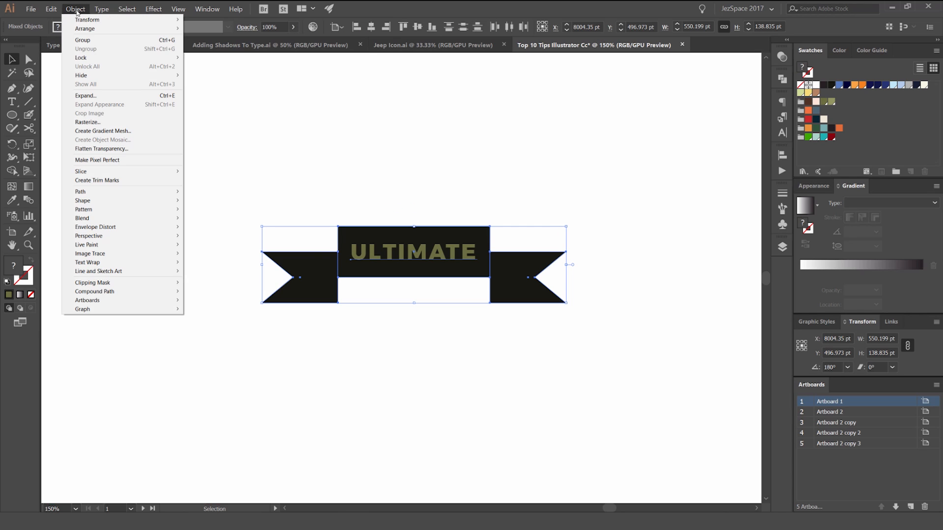
mouse_move(102, 228)
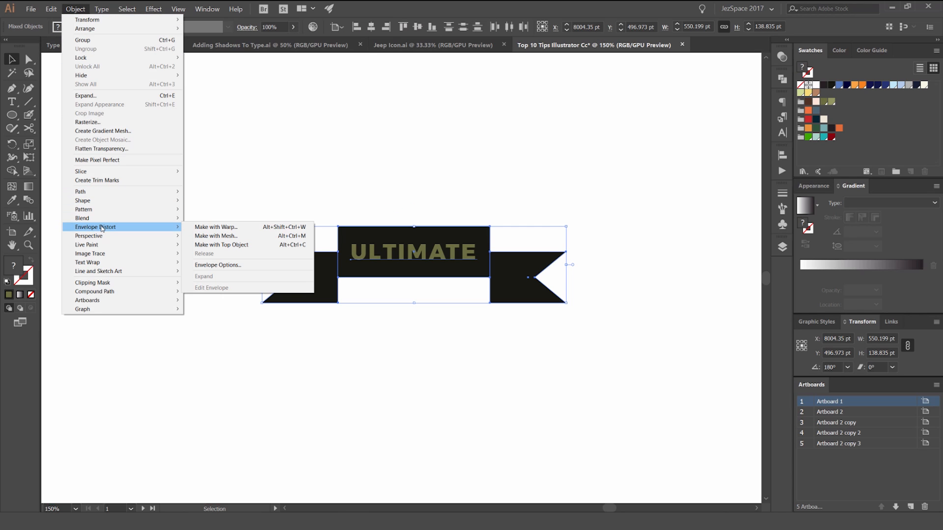
click(216, 227)
drag(656, 174, 616, 114)
Step: Preview warp styles such as Shell Upper, Rise, Twist and Arch on the banner, then return to Arc
click(688, 139)
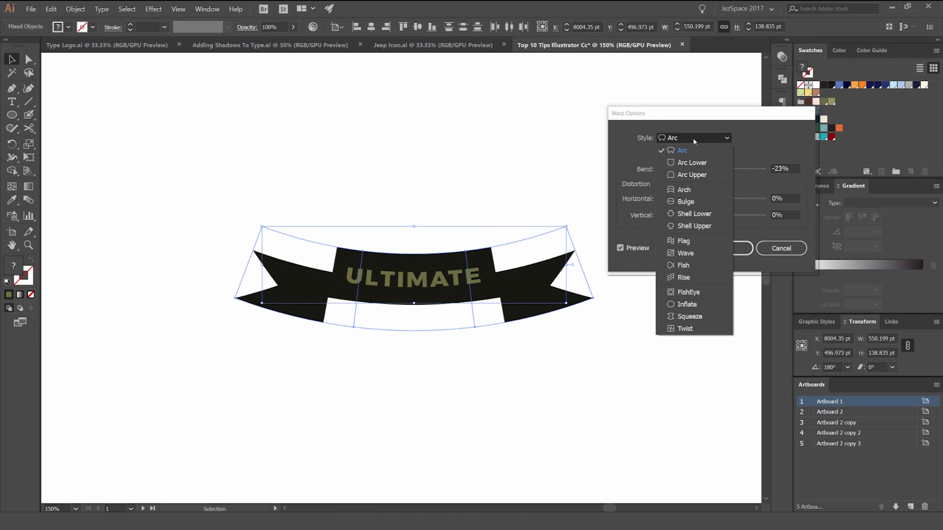
click(686, 201)
scroll(686, 133, down, 5)
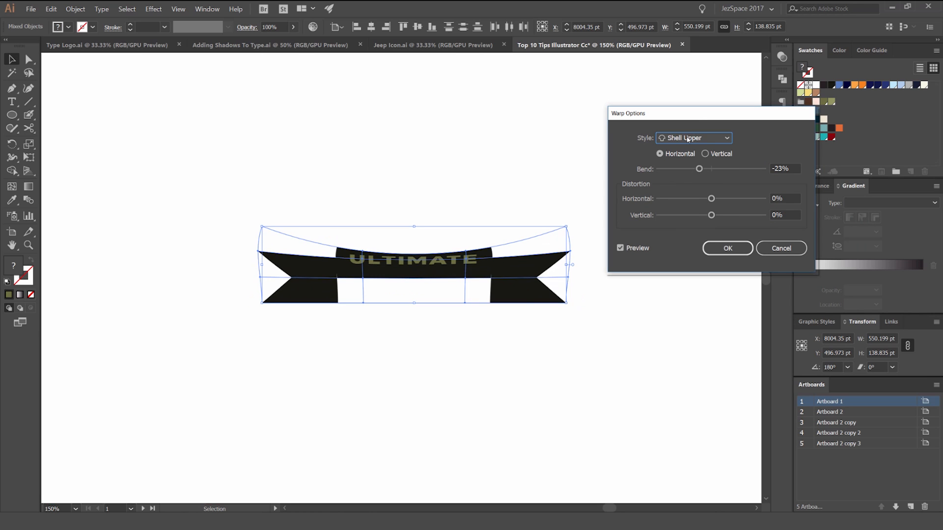
scroll(686, 137, down, 4)
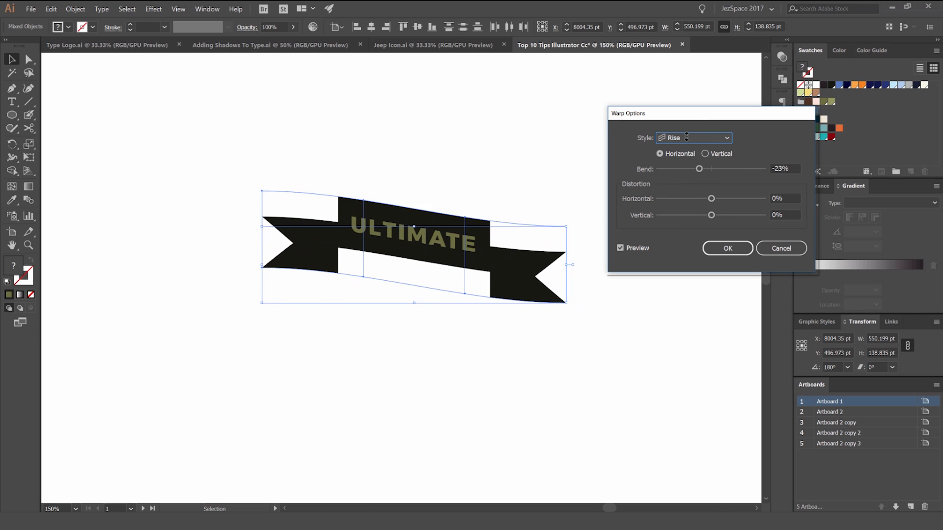
scroll(686, 139, down, 1)
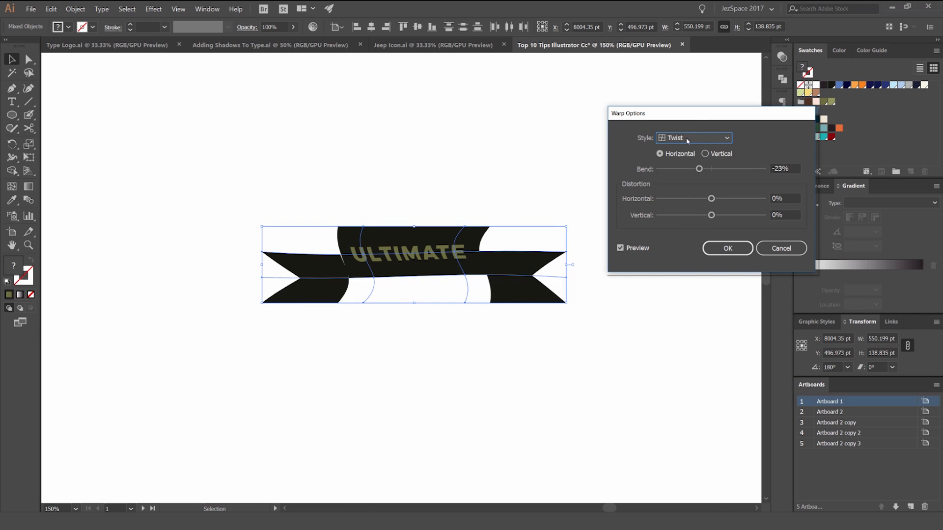
scroll(685, 139, up, 13)
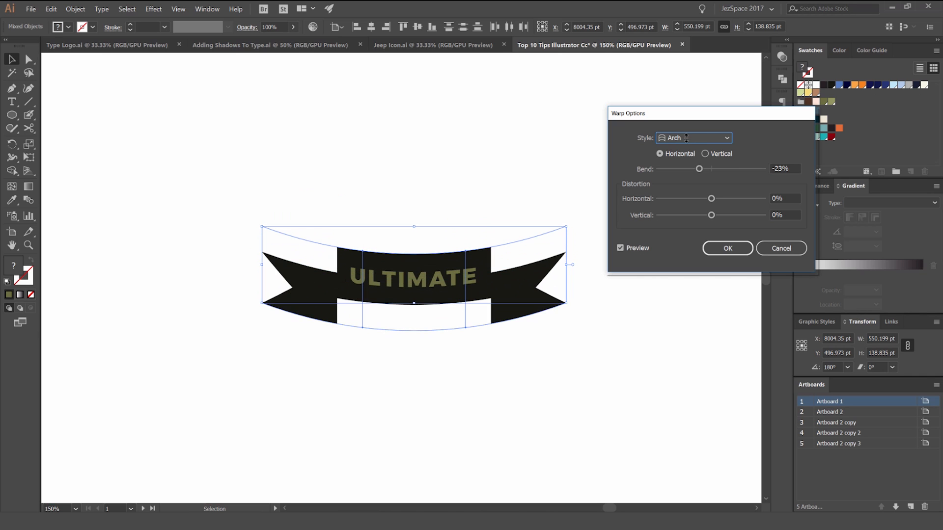
scroll(683, 139, up, 1)
Step: Set the Arc warp's bend to -26%, compare the vertical orientation, and apply it to the banner as horizontal
mouse_move(705, 170)
mouse_down()
mouse_move(766, 173)
mouse_move(662, 170)
mouse_move(727, 170)
mouse_move(699, 173)
mouse_up()
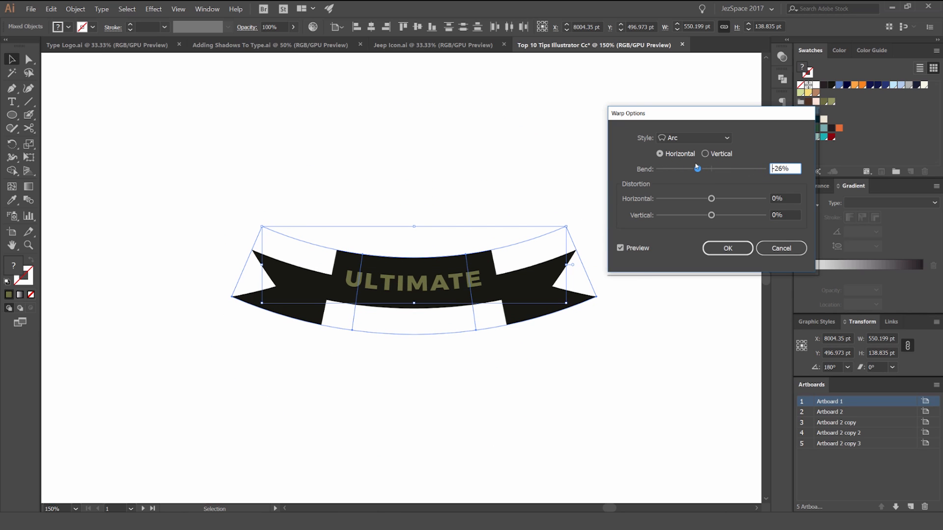
drag(695, 114, 695, 109)
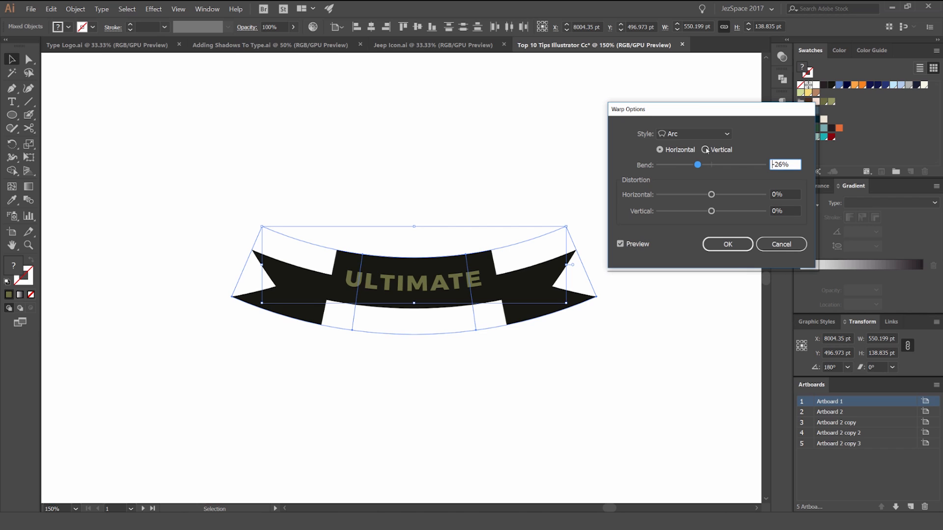
click(706, 150)
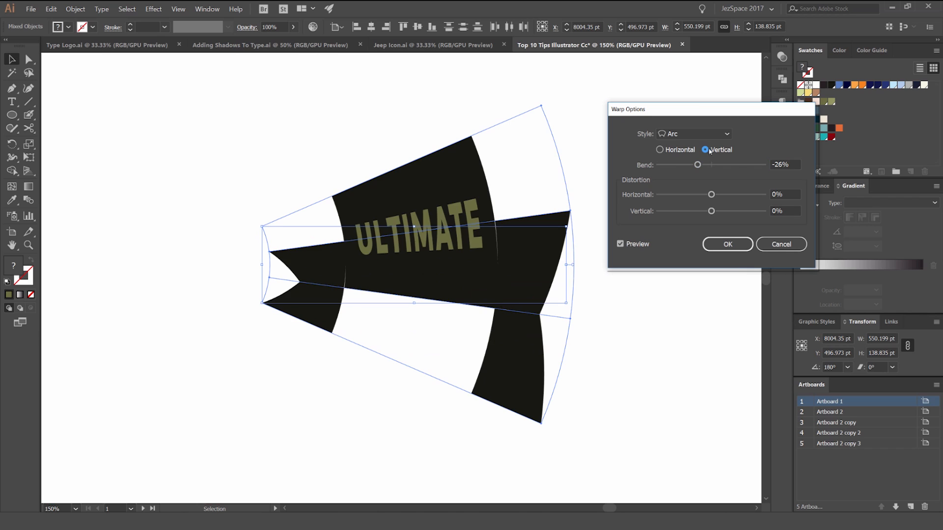
click(661, 149)
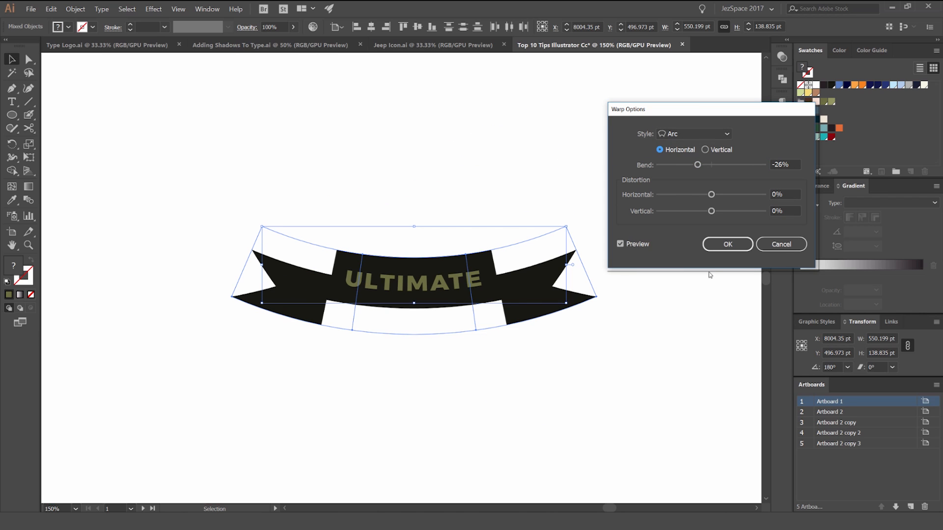
click(728, 244)
click(503, 175)
click(428, 284)
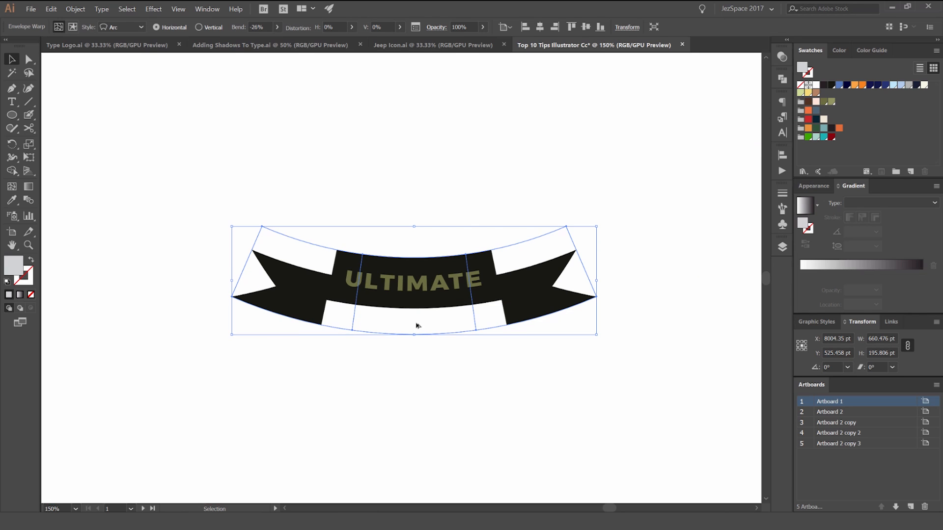
Step: Open the warped banner's contents for editing and replace the word ULTIMATE with COOOLMA
scroll(456, 333, up, 1)
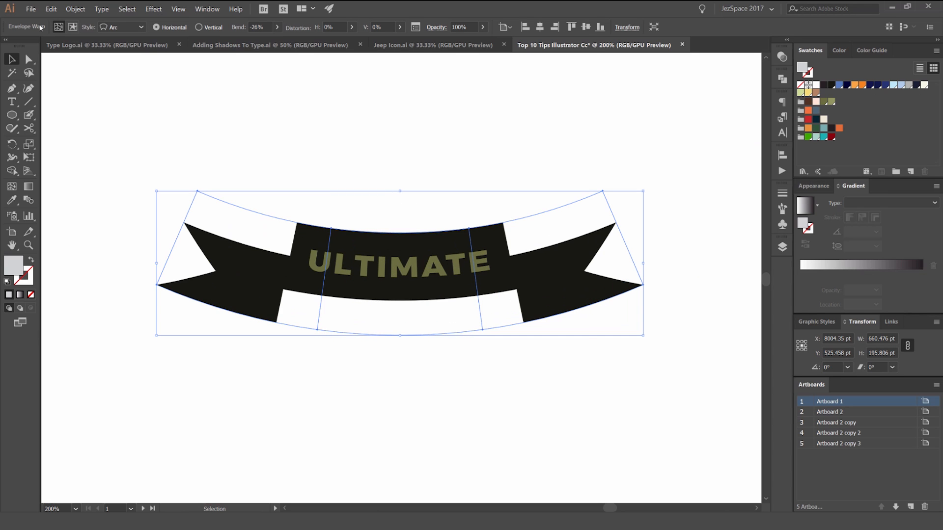
click(73, 27)
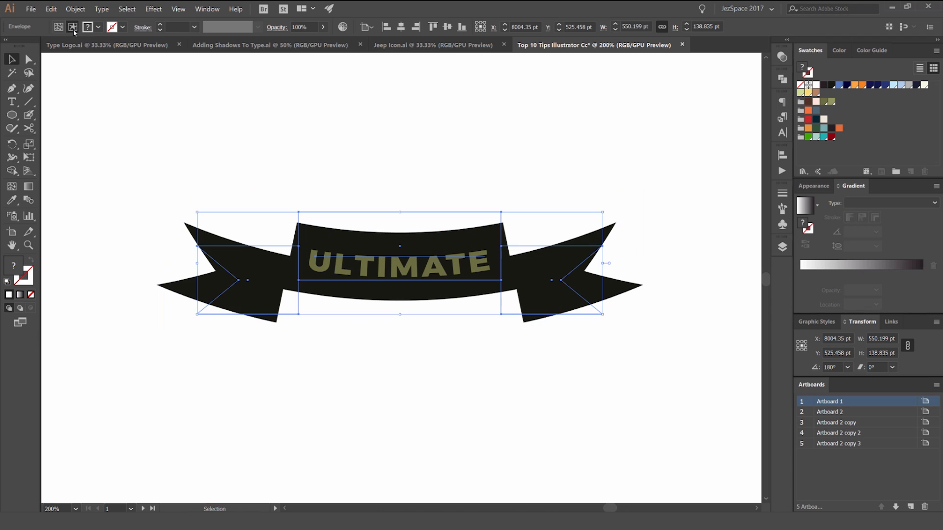
double_click(402, 247)
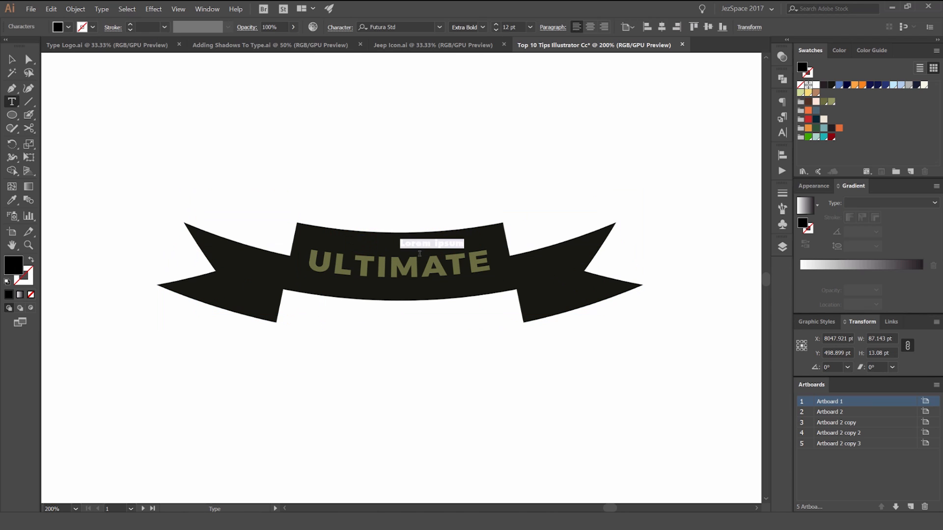
drag(462, 248, 348, 247)
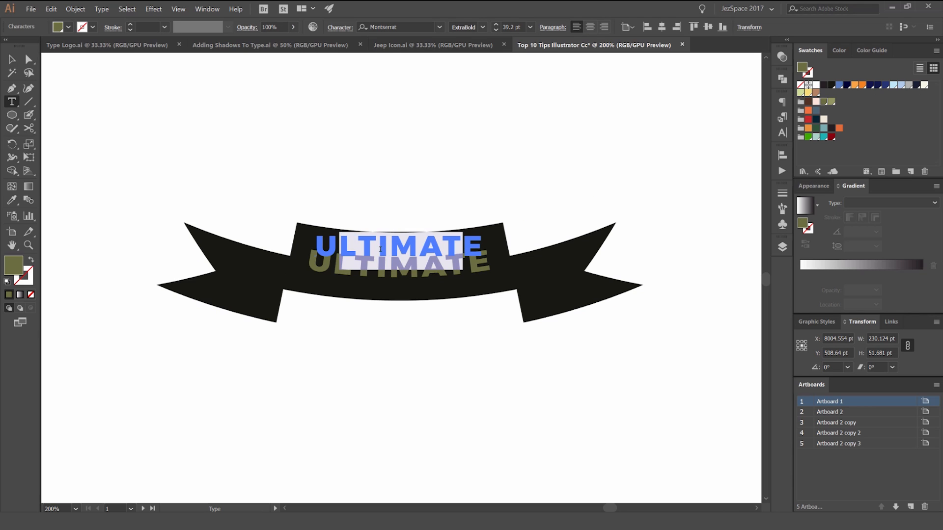
key(BackSpace)
key(ctrl+a)
text(company)
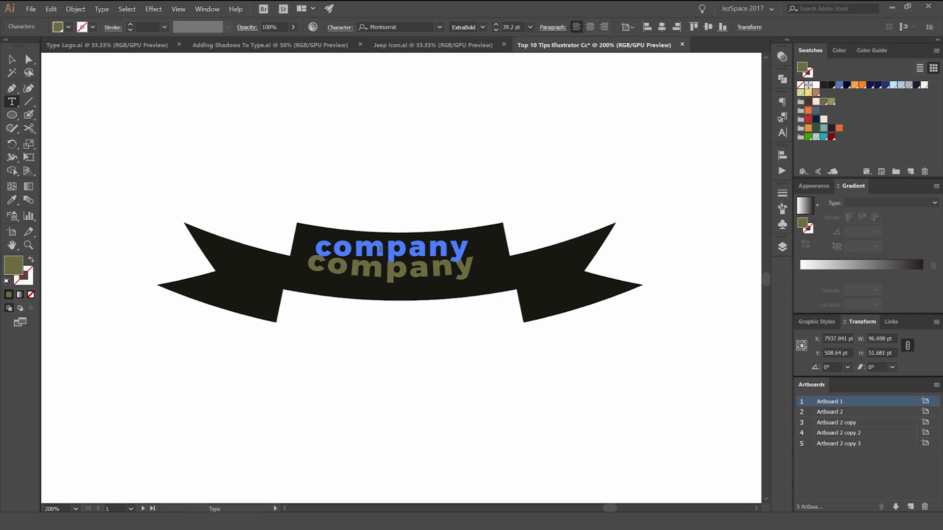
key(BackSpace)
key(BackSpace)
key(BackSpace)
key(BackSpace)
key(BackSpace)
key(BackSpace)
key(BackSpace)
text(cooolmat)
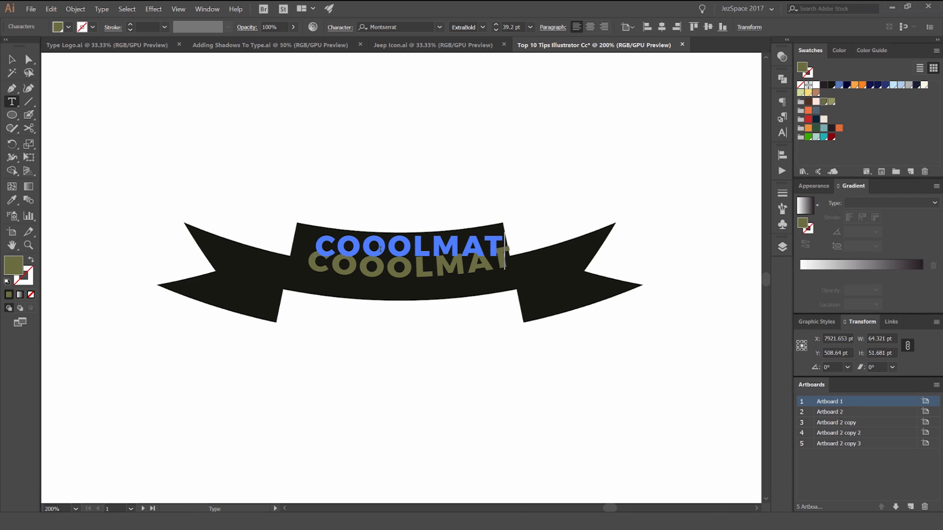
key(BackSpace)
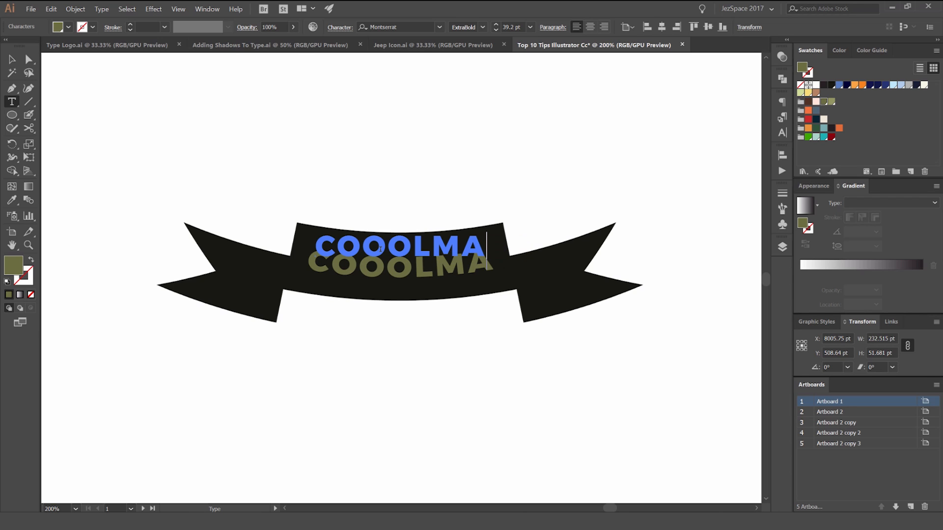
Step: Finish editing the text and switch the banner from contents editing back to editing its envelope
click(13, 60)
click(373, 107)
click(465, 278)
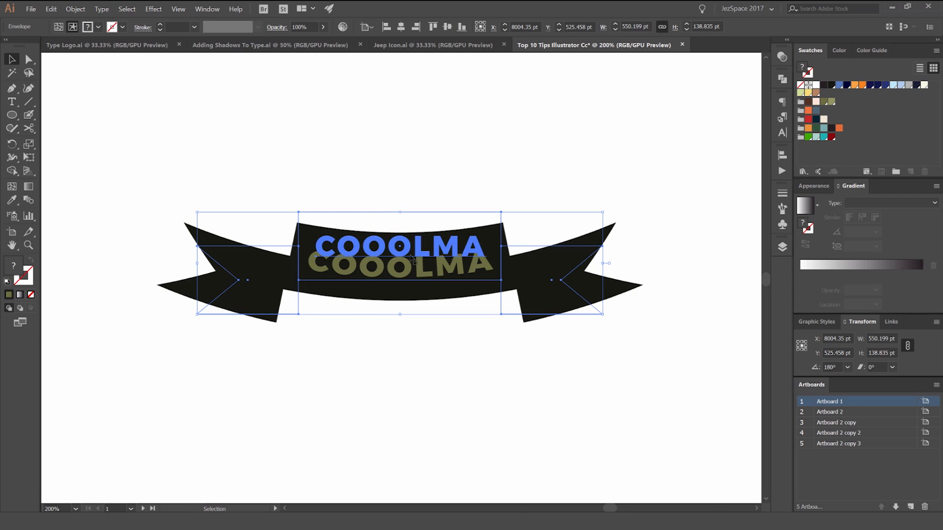
scroll(418, 257, up, 1)
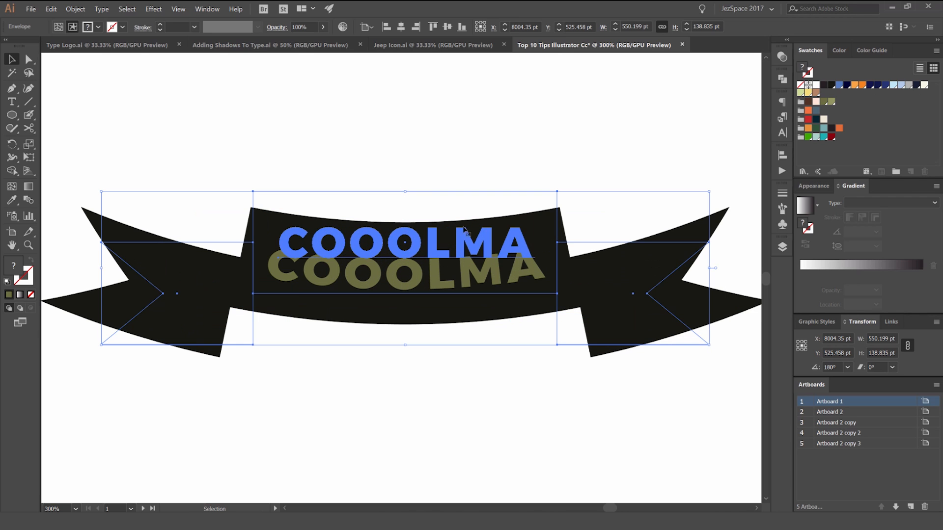
click(609, 180)
click(634, 282)
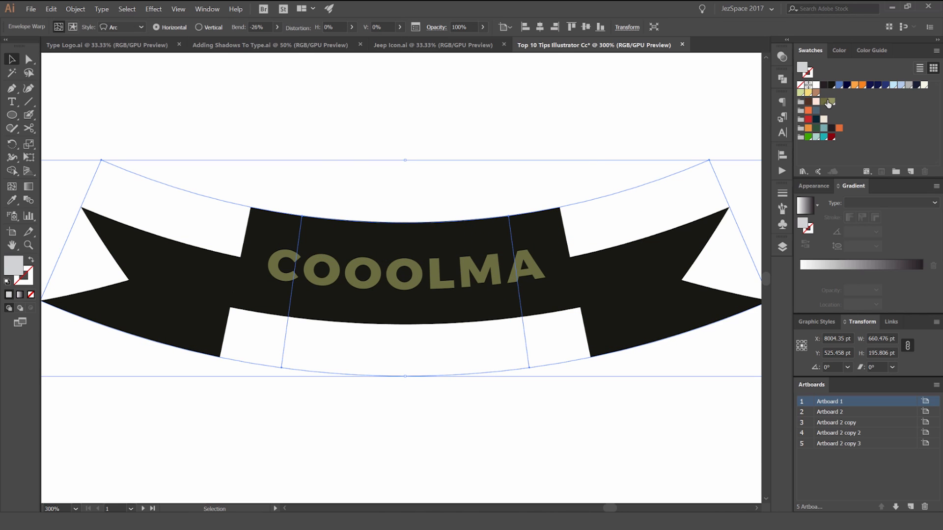
key(a)
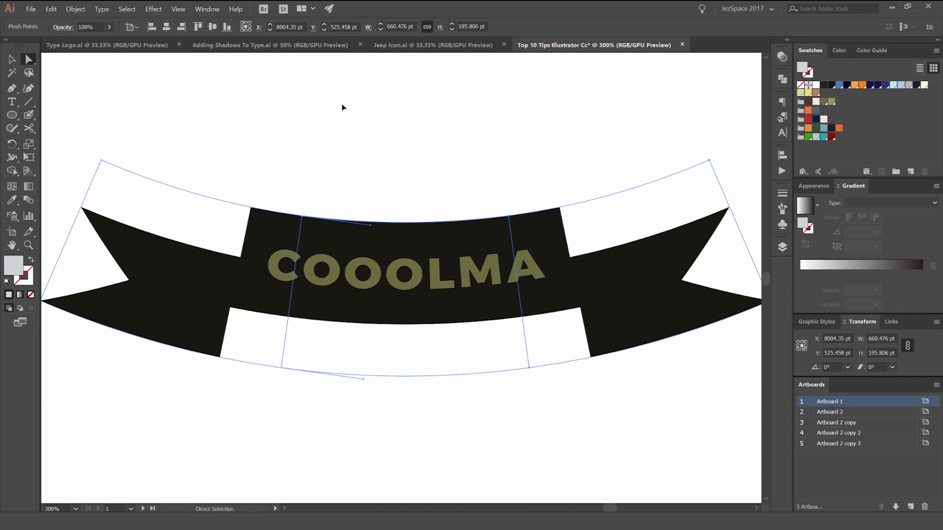
key(v)
Step: Release the banner's envelope distortion, then move the leftover warp mesh off the artwork and delete it
scroll(418, 258, up, 1)
scroll(457, 187, down, 1)
scroll(462, 167, down, 1)
drag(526, 143, 499, 158)
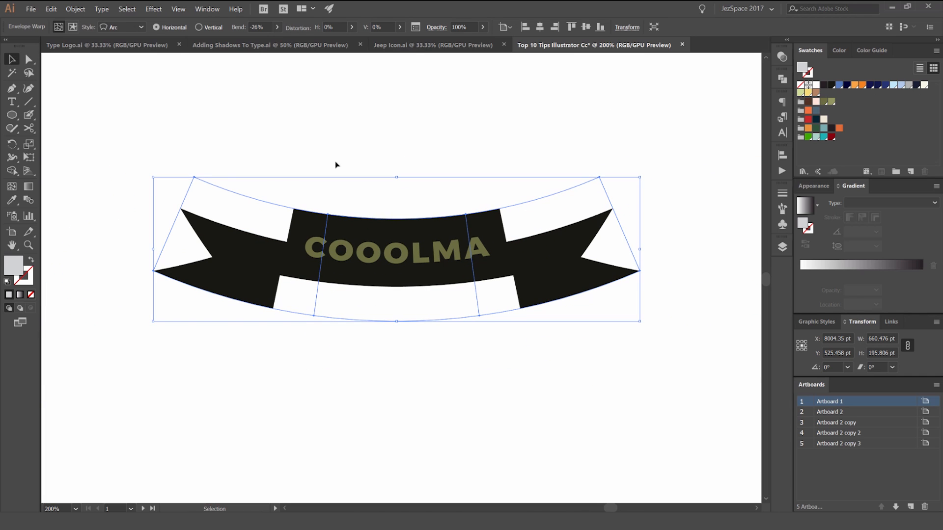
click(75, 9)
mouse_move(108, 228)
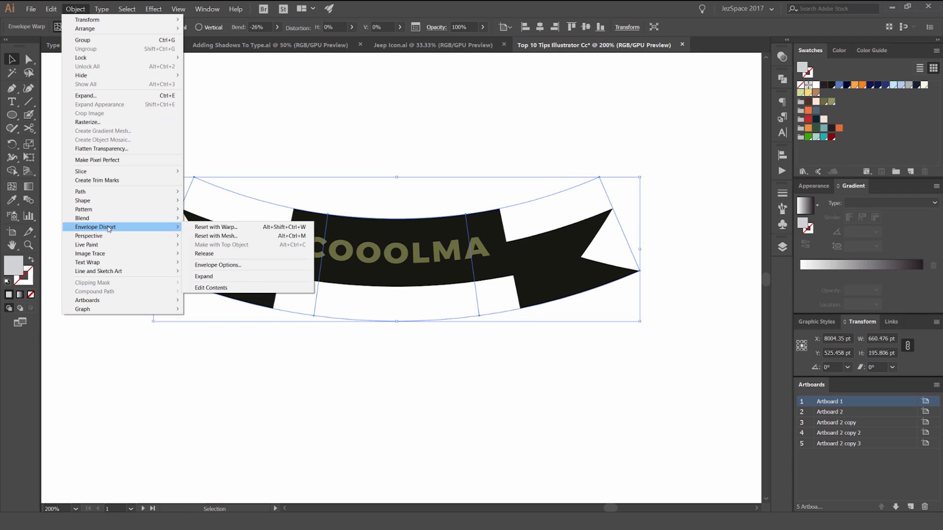
click(204, 254)
drag(562, 229, 561, 351)
key(Delete)
Step: Replace the released banner's text COOOLMA with ULTIMATE
mouse_move(415, 234)
mouse_down()
mouse_move(455, 309)
mouse_move(416, 237)
mouse_up()
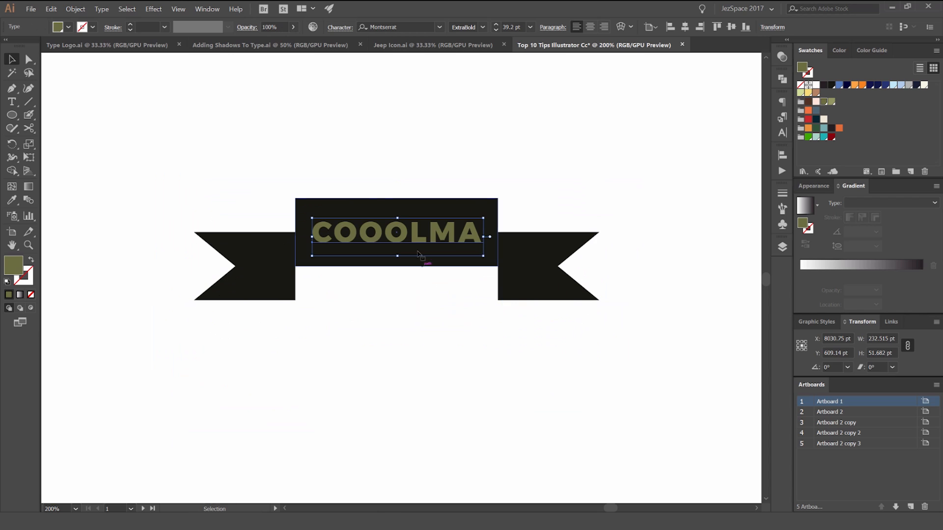
double_click(415, 237)
text(aULT)
key(BackSpace)
key(BackSpace)
key(BackSpace)
key(ctrl+a)
text(ULTIMATE)
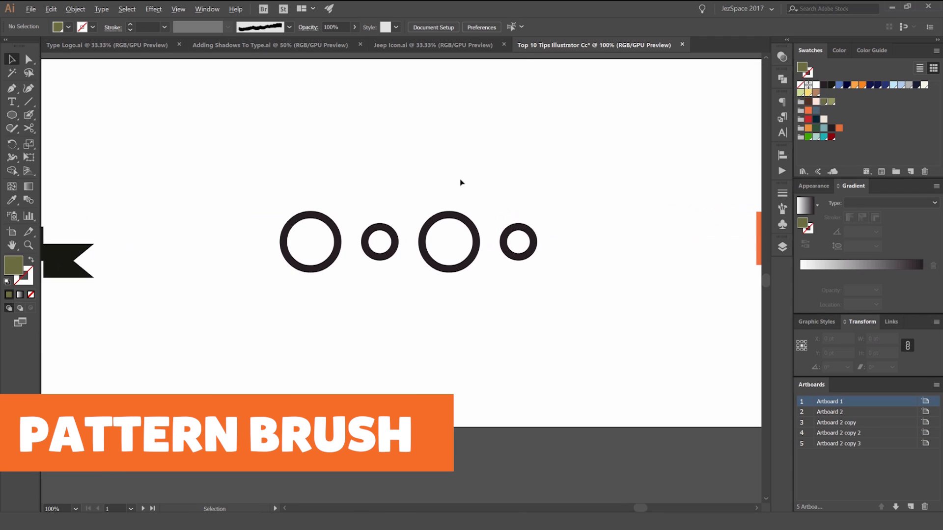
Step: Move the row of four outlined circles up on the artboard
drag(455, 173, 498, 164)
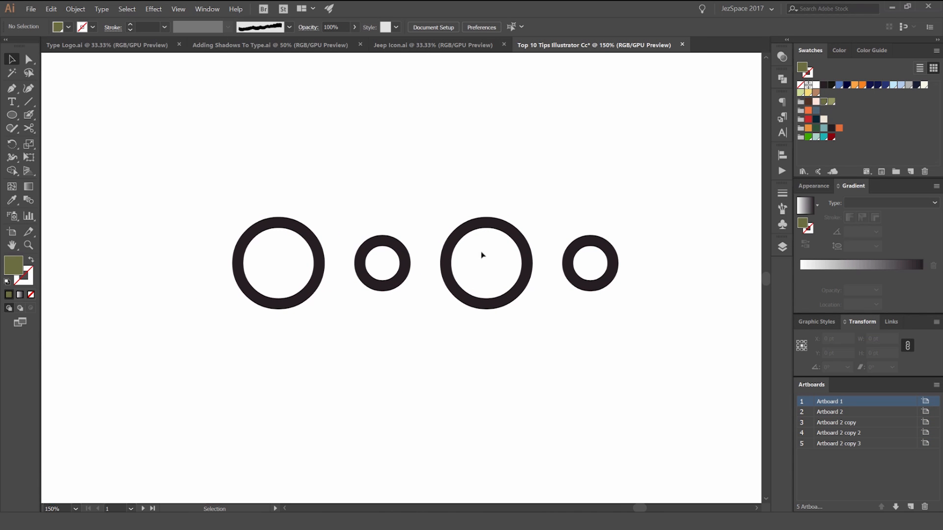
key(ctrl+a)
click(399, 237)
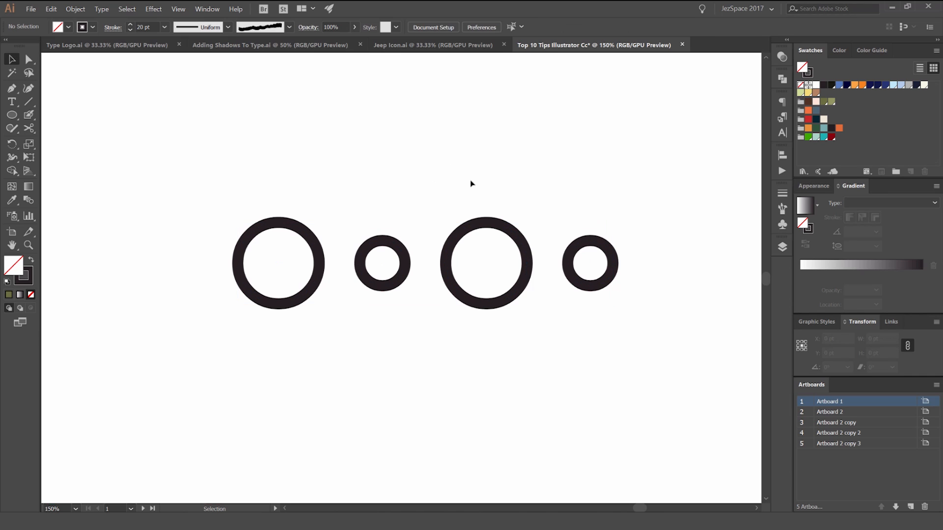
drag(486, 216, 495, 116)
click(390, 276)
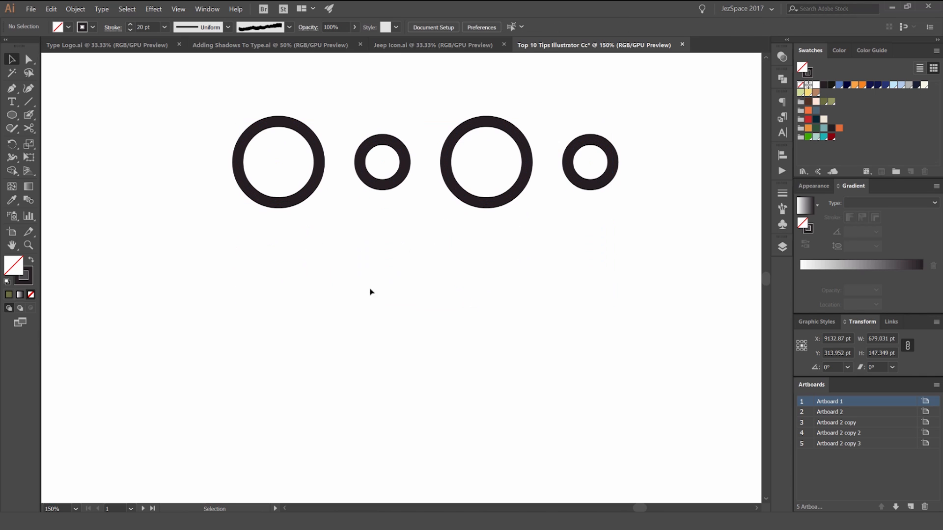
Step: Draw a circle about 100 pt wide beneath the row and place a copy of it to its right
key(l)
drag(278, 320, 423, 275)
key(v)
click(327, 306)
key(ctrl+z)
click(324, 305)
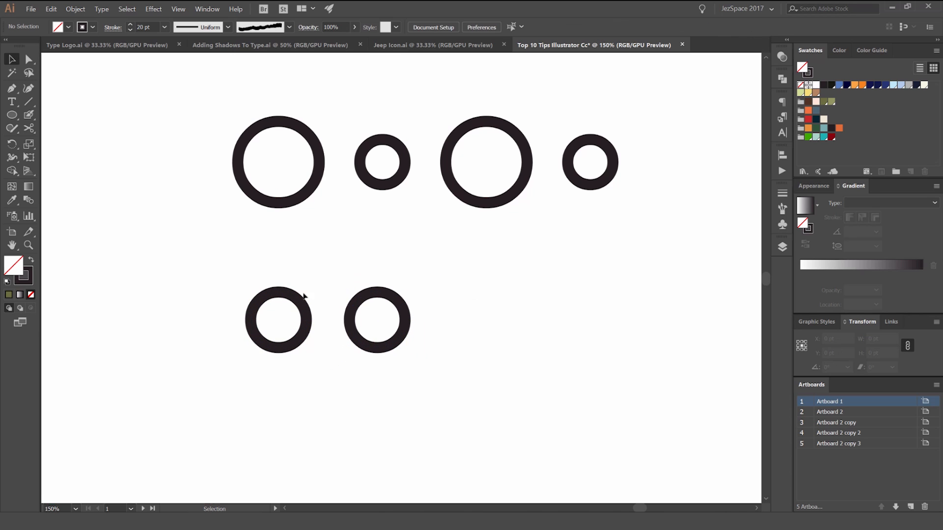
Step: Enlarge the first new circle from its center and shrink its copy to make a large and small pair
click(305, 295)
drag(306, 292, 322, 276)
click(340, 292)
click(400, 299)
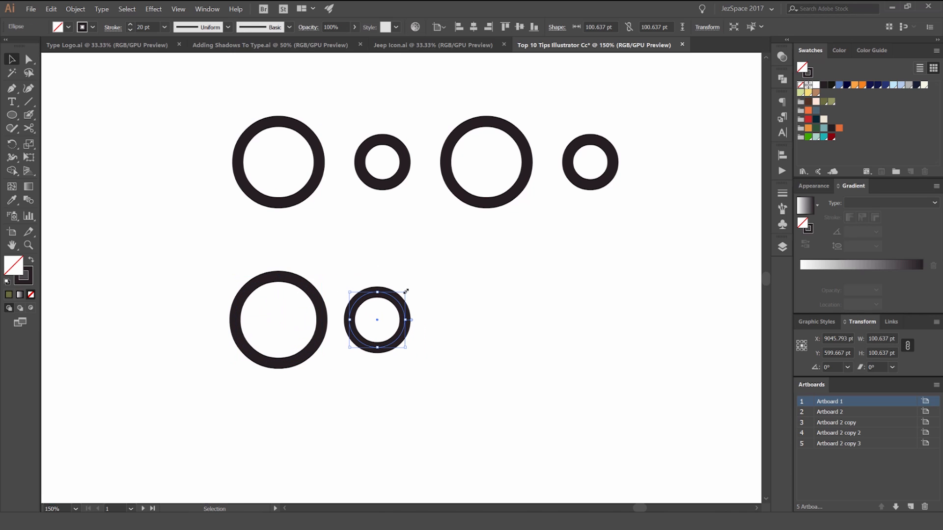
drag(405, 292, 397, 300)
drag(452, 267, 299, 344)
drag(317, 295, 423, 336)
click(576, 273)
scroll(385, 331, down, 2)
scroll(423, 336, up, 2)
click(423, 330)
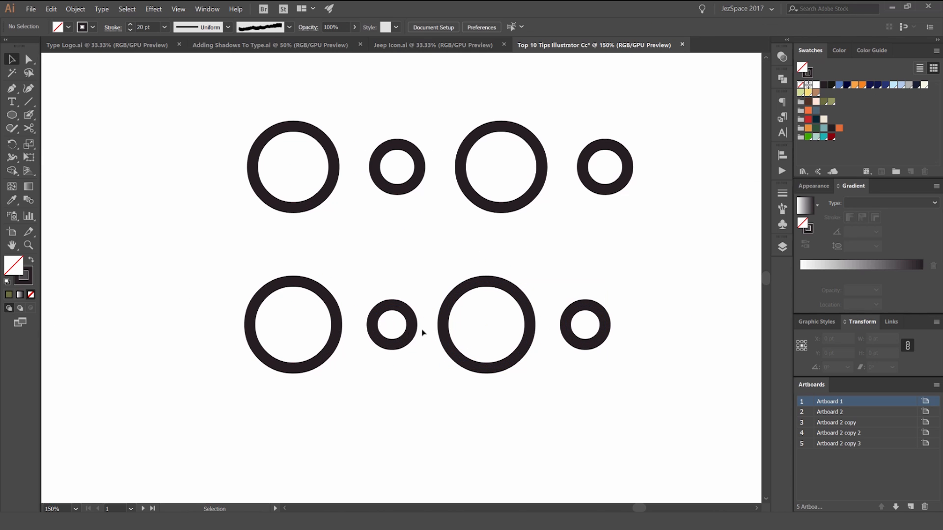
drag(568, 276, 455, 337)
key(Delete)
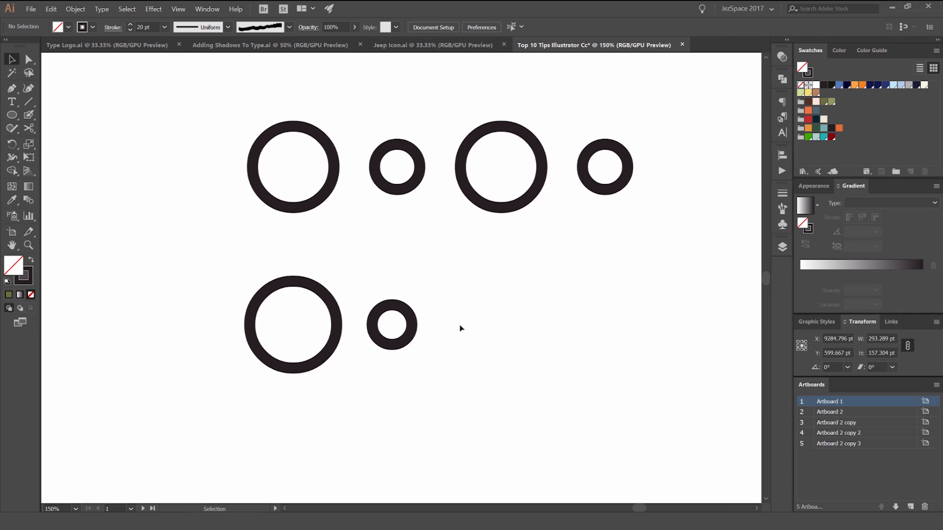
Step: Duplicate the large and small circle pair to its right, forming an evenly spaced row of four circles
scroll(516, 189, down, 2)
scroll(486, 231, up, 3)
drag(490, 219, 273, 290)
drag(335, 268, 596, 263)
click(538, 173)
scroll(524, 156, down, 1)
Step: Select the new row of four circles, try grouping and moving it, and undo the attempt
drag(604, 142, 176, 325)
key(ctrl+g)
click(515, 194)
drag(448, 204, 459, 185)
key(ctrl+z)
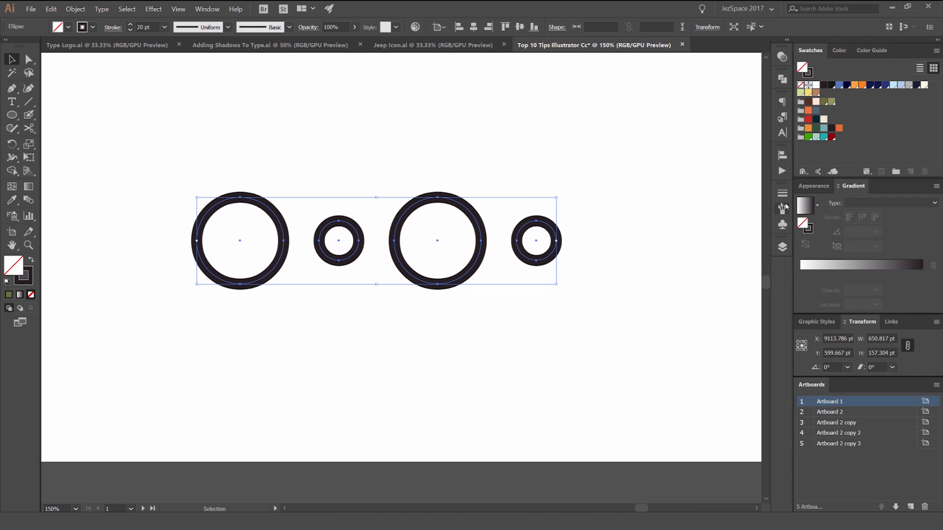
Step: Add the selected row of four circles to the brushes as a new Pattern Brush
click(783, 208)
click(207, 9)
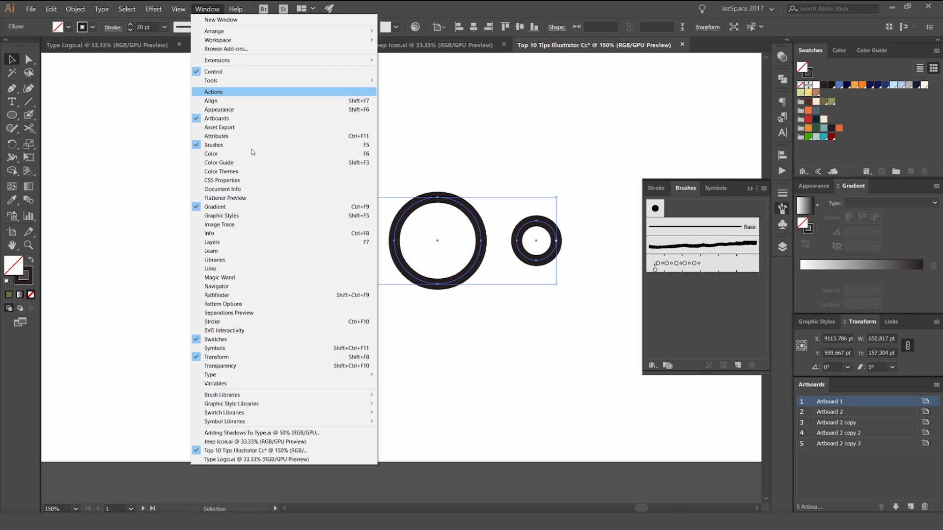
click(494, 162)
drag(536, 224, 705, 310)
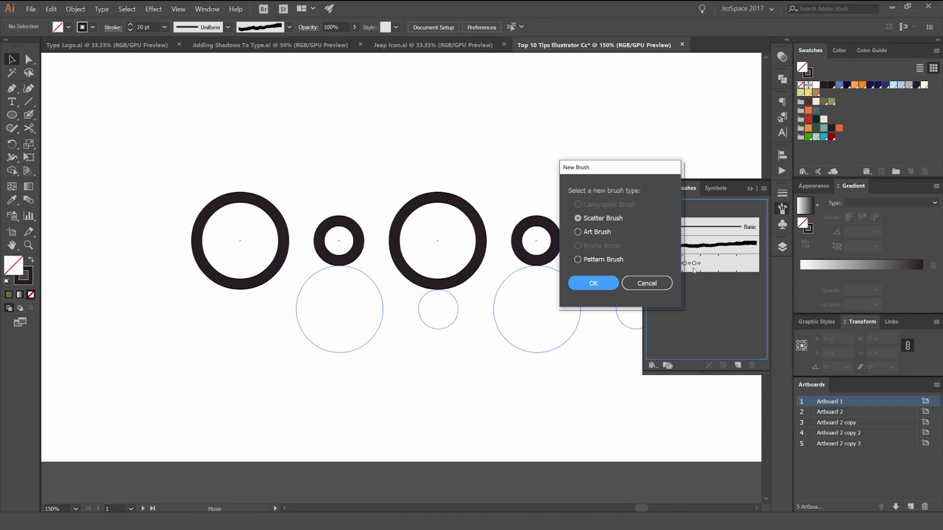
click(577, 259)
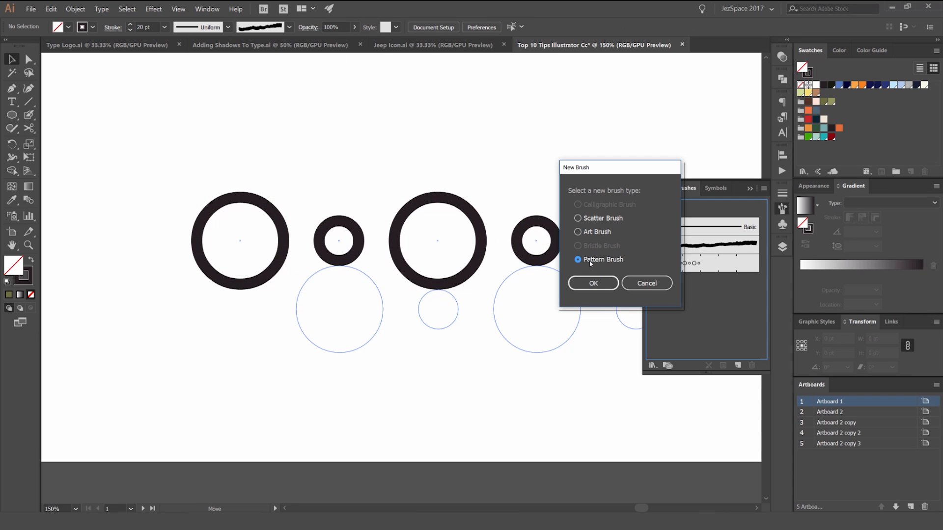
click(591, 283)
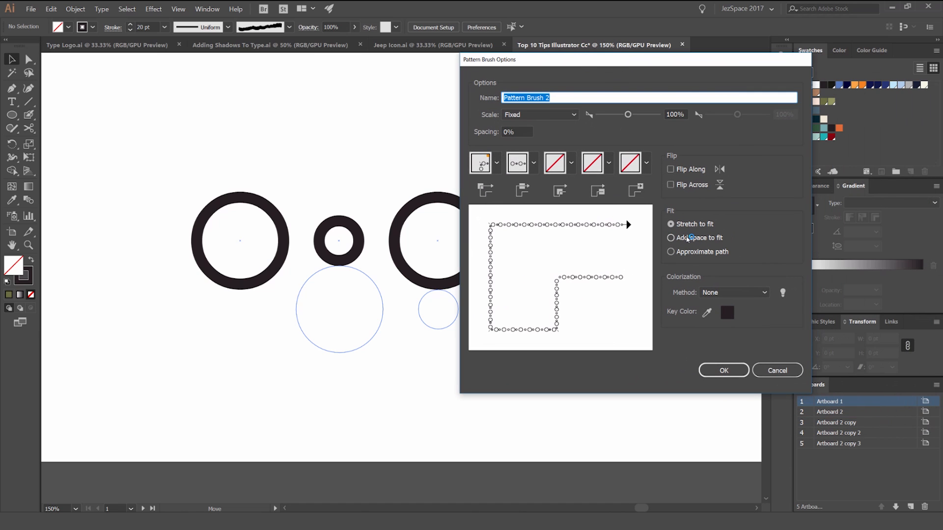
Step: Set the pattern brush to Add space to fit with Hue Shift colorization and accept its options
click(705, 240)
click(534, 164)
click(564, 134)
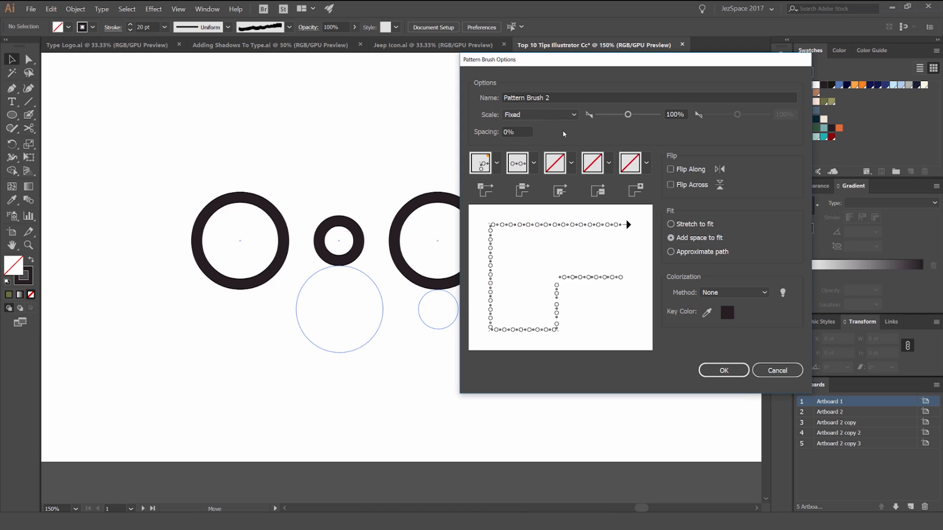
click(733, 294)
click(722, 342)
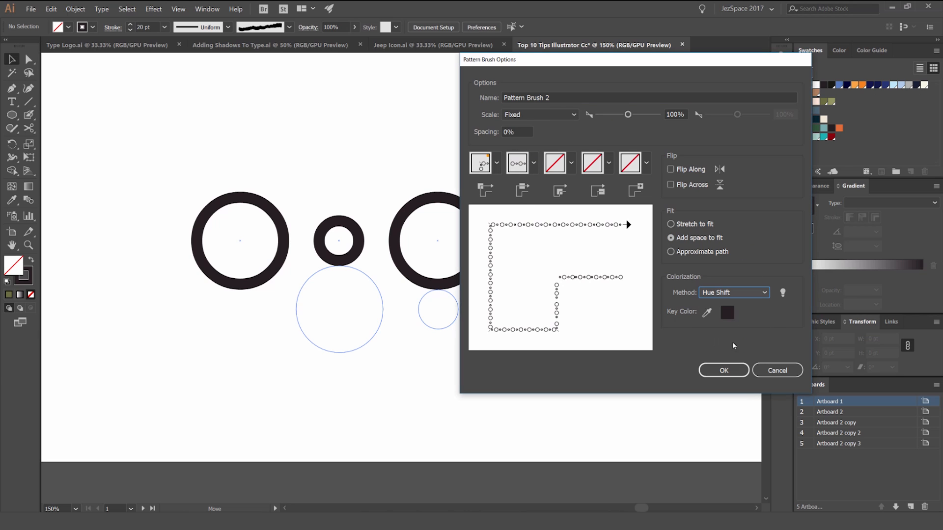
click(724, 371)
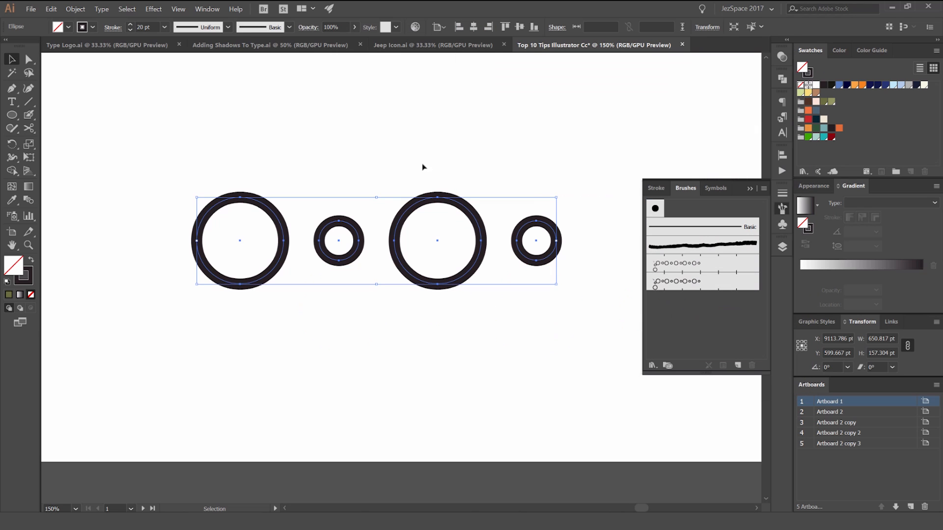
Step: Delete the leftover artwork above the row of four circles and move the row lower on the artboard
key(ctrl+minus)
scroll(383, 162, up, 2)
click(220, 101)
key(Delete)
drag(426, 275, 426, 337)
click(428, 267)
Step: Draw a straight horizontal line about 1123 pt long above the circles with the Pen tool
key(p)
click(231, 164)
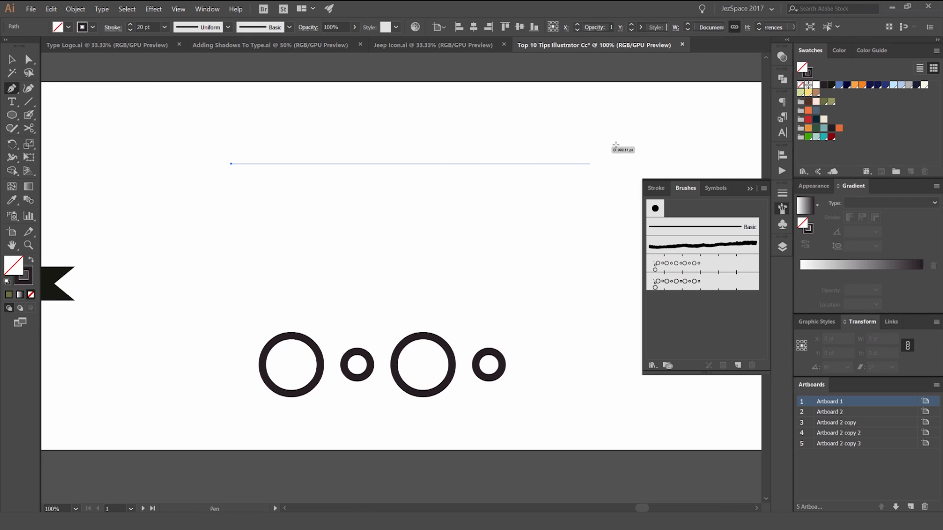
shift+click(647, 153)
key(v)
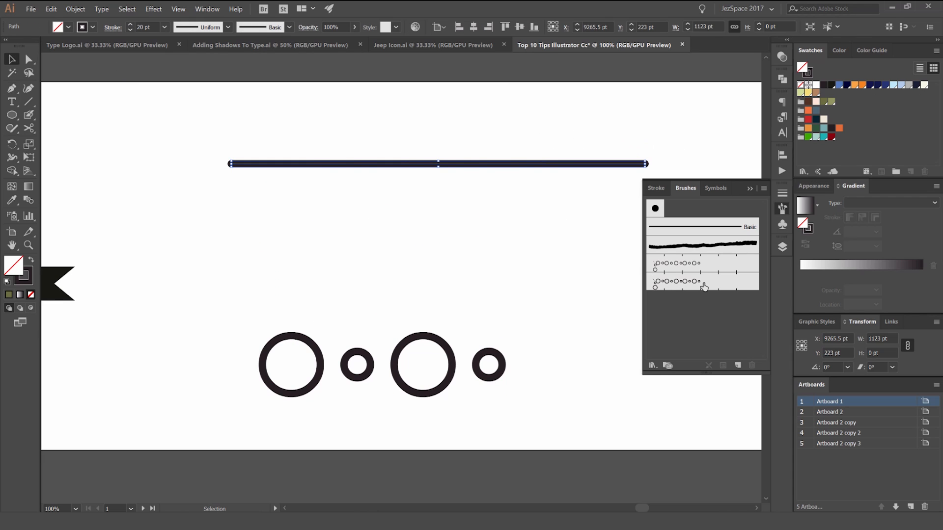
Step: Apply the new circle pattern brush to the line and set its stroke weight to 0.5 pt
click(692, 288)
click(595, 104)
drag(592, 110, 410, 187)
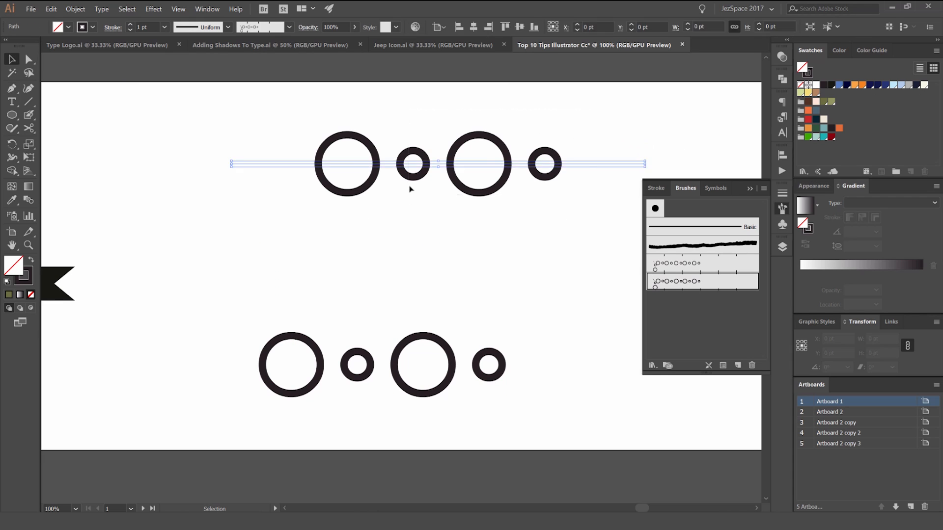
click(164, 27)
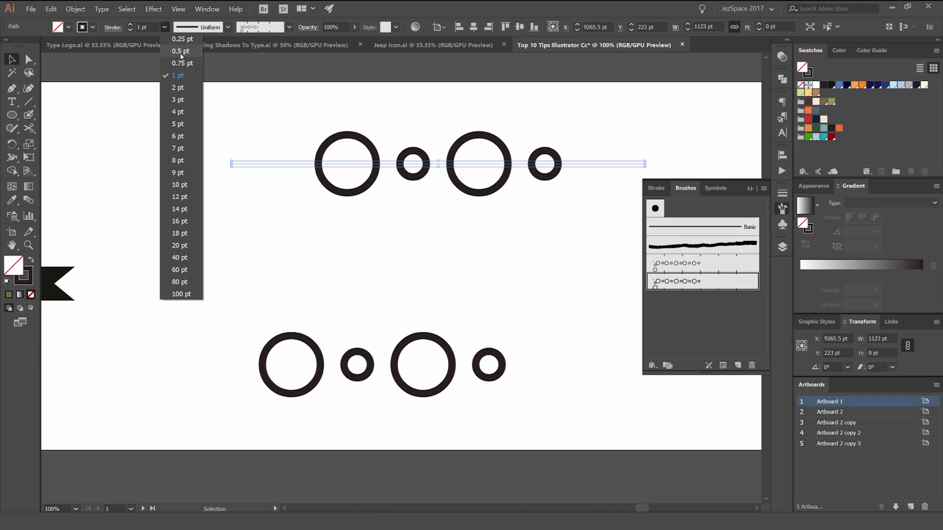
click(181, 51)
click(422, 111)
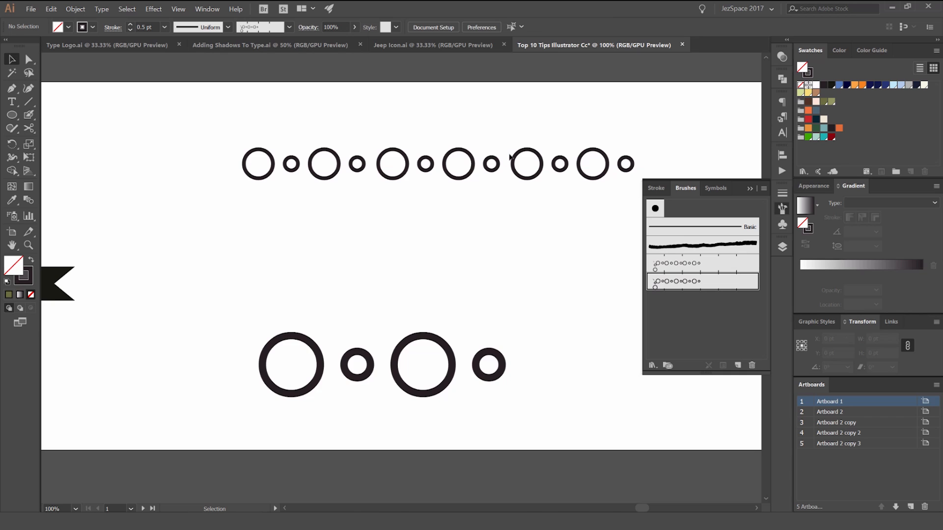
Step: Try extending the ends of the brushed line to test the repeating circle pattern, and undo the changes
scroll(505, 157, down, 2)
key(a)
drag(575, 162, 691, 162)
click(665, 129)
key(ctrl+z)
drag(369, 164, 192, 158)
scroll(412, 160, up, 3)
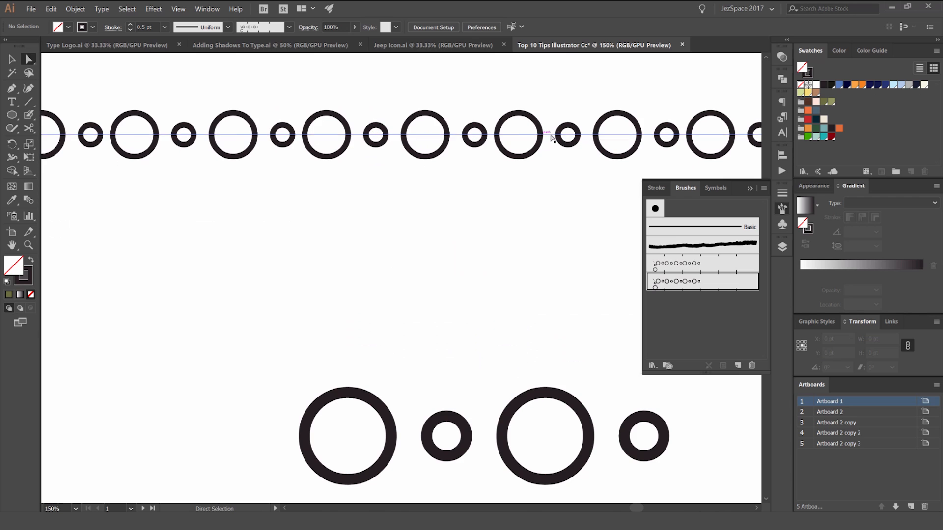
scroll(554, 135, down, 2)
drag(560, 116, 497, 160)
key(ctrl+z)
drag(528, 212, 457, 162)
Step: Draw a circle about 217 pt wide below the brushed line and sample the line's stroke onto it with the Eyedropper
key(l)
scroll(436, 182, up, 2)
drag(467, 202, 527, 242)
drag(541, 171, 520, 215)
key(v)
key(i)
click(506, 104)
click(504, 107)
key(v)
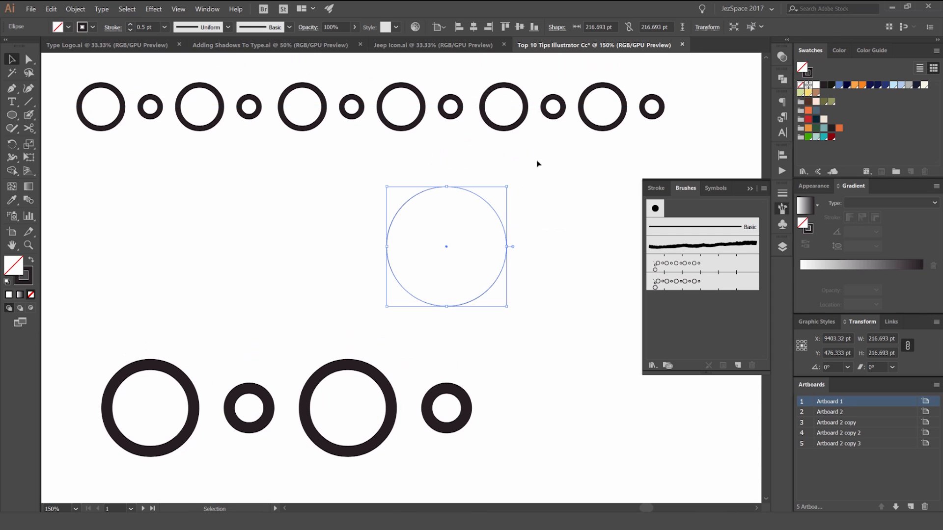
Step: Apply the new circle pattern brush to the drawn circle and set its stroke weight to 0.25 pt
click(668, 278)
click(565, 209)
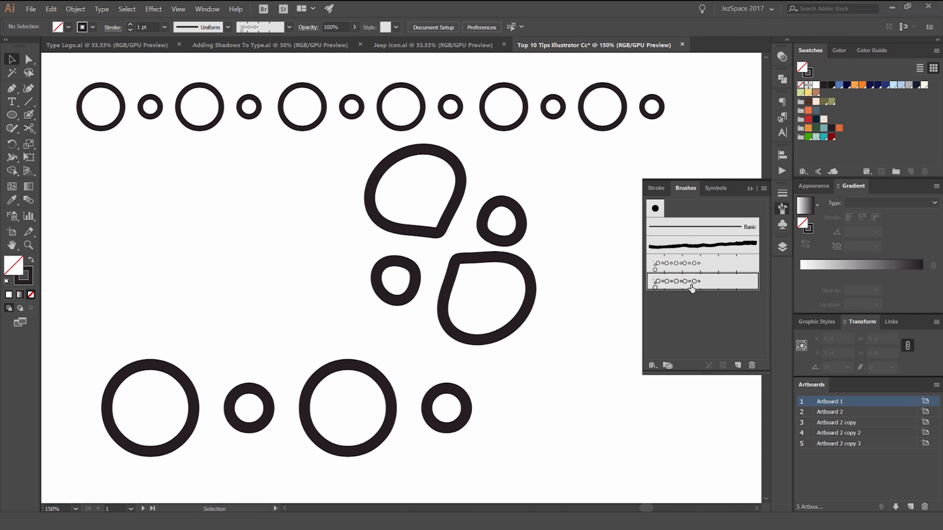
click(493, 247)
click(164, 27)
click(182, 39)
click(560, 191)
scroll(523, 207, up, 1)
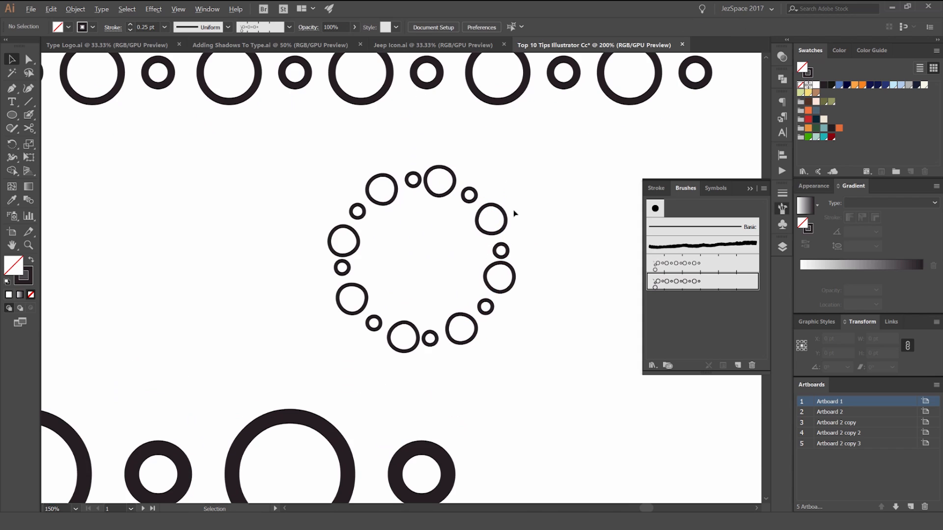
scroll(575, 184, down, 1)
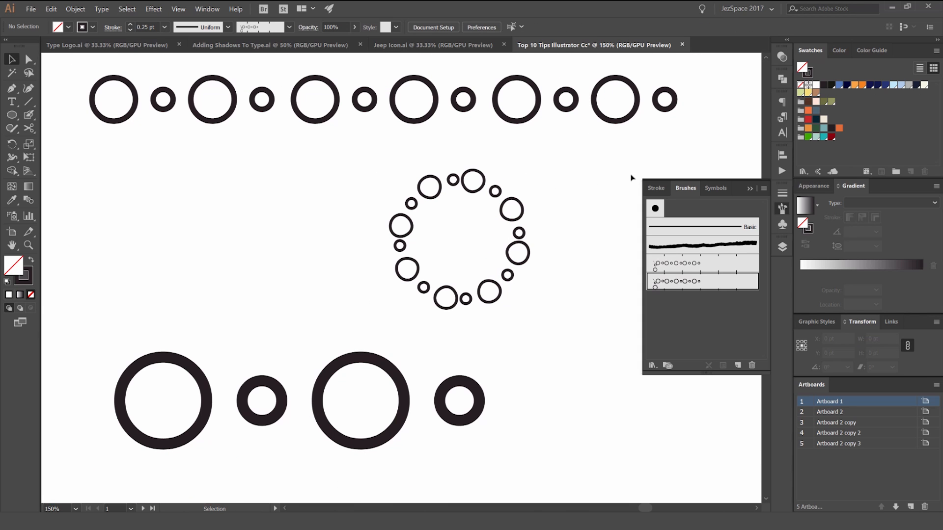
click(632, 206)
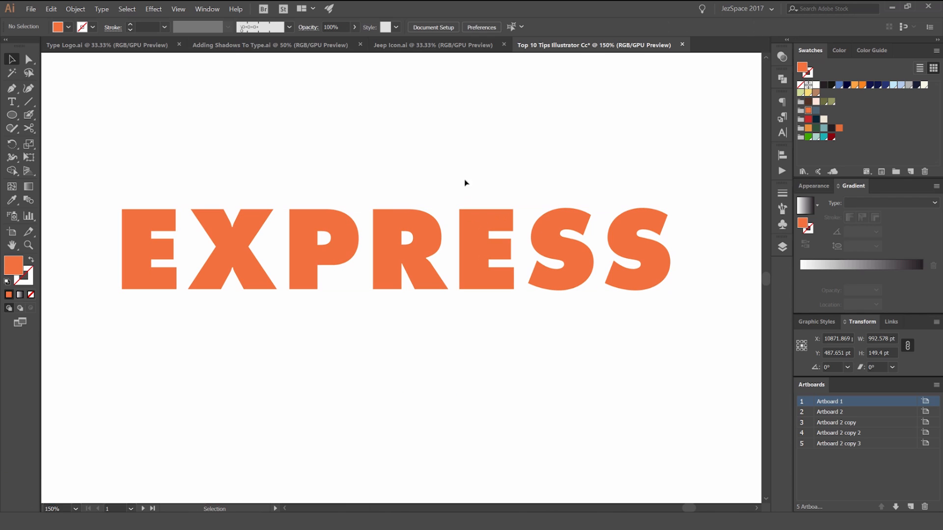
key(a)
drag(474, 222, 467, 140)
key(ctrl+z)
key(v)
Step: Start an Offset Path on the orange EXPRESS lettering with the preview turned on
click(540, 224)
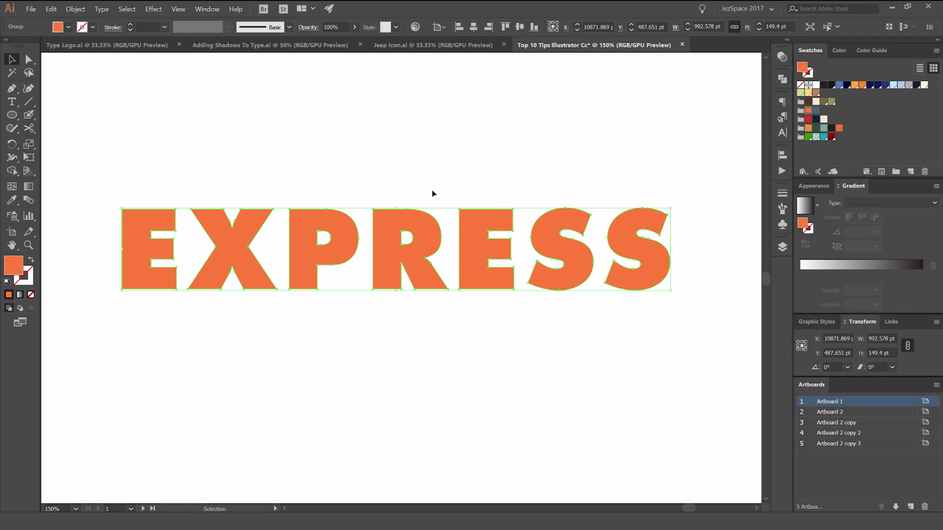
click(75, 9)
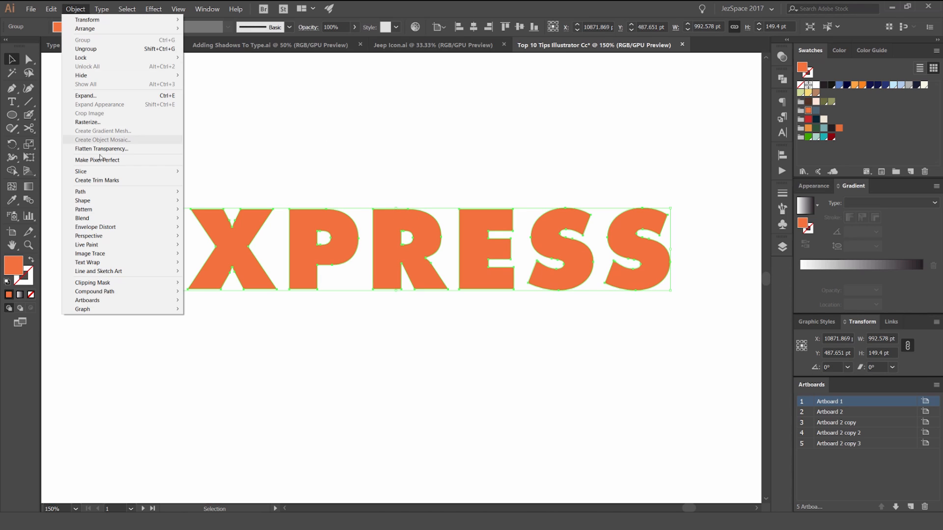
mouse_move(99, 195)
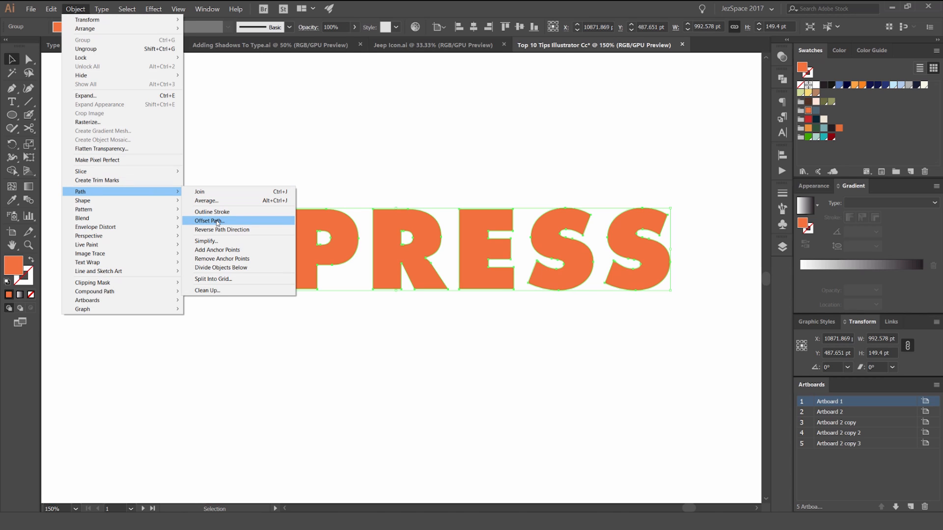
click(217, 222)
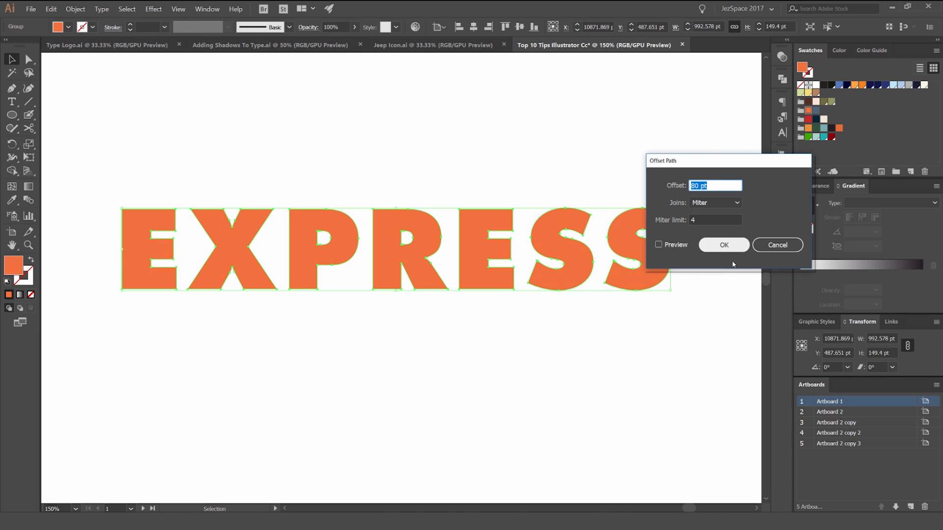
click(676, 246)
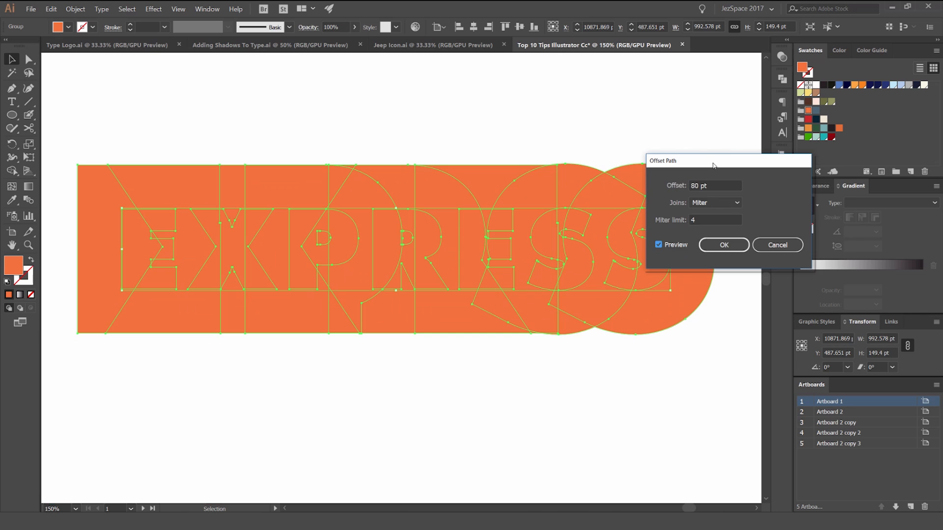
Step: Lower the offset distance stepwise to 30 pt, 0 pt and -20 pt to preview the outward and inward outlines
drag(714, 165, 753, 169)
click(753, 189)
key(shift+Down)
key(shift+Down)
key(shift+Down)
key(shift+Down)
key(shift+Down)
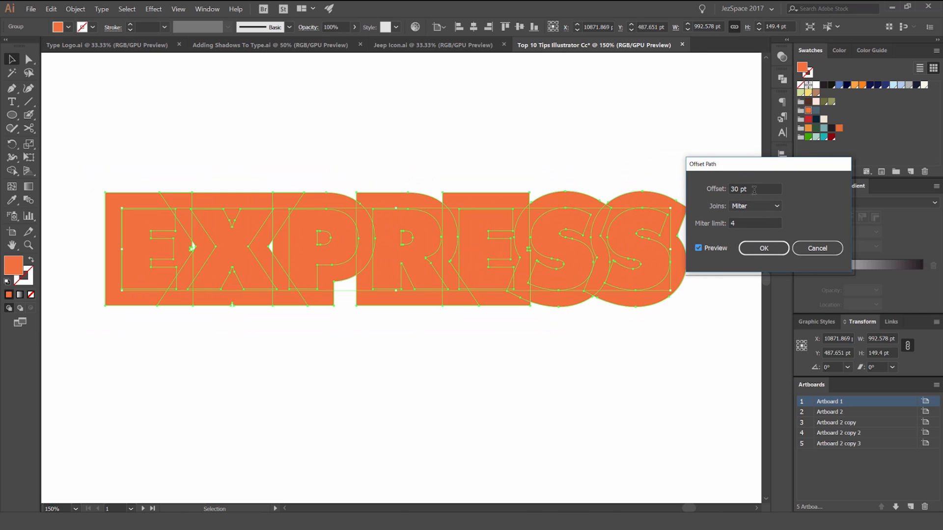
key(shift+Down)
key(shift+Down)
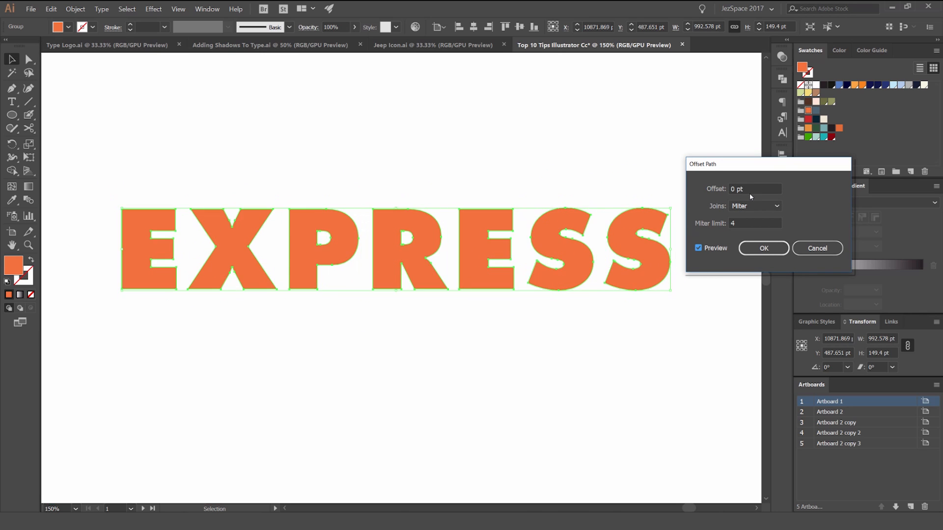
key(shift+Down)
key(shift+Down)
key(shift+Down)
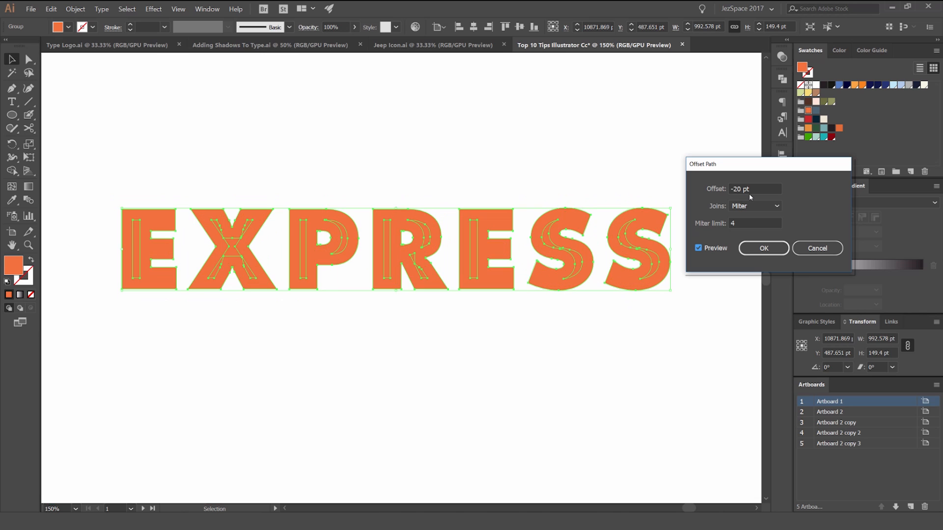
Step: Raise the offset distance to 30 pt, step it down, and bring it back up to compare the previews
key(shift+Up)
key(shift+Up)
key(shift+Up)
key(shift+Up)
key(shift+Up)
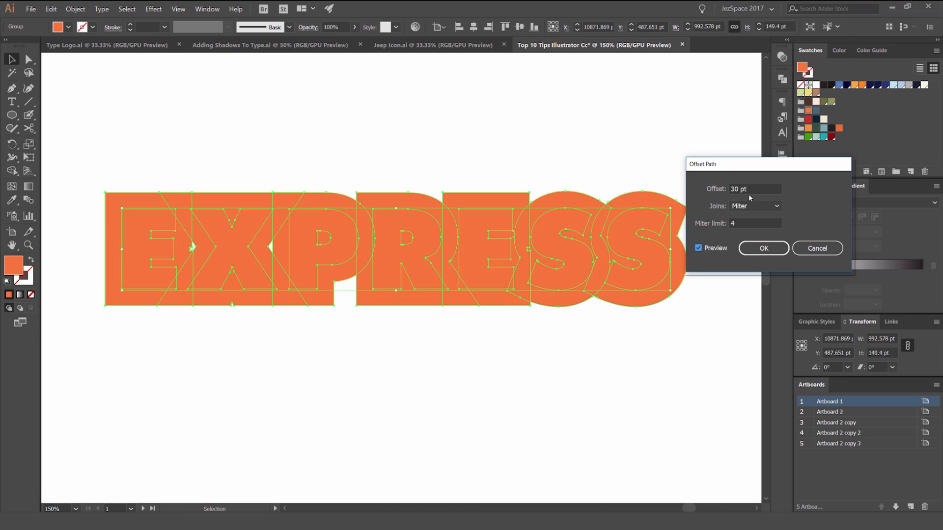
key(shift+Down)
key(shift+Down)
key(shift+Down)
key(shift+Down)
key(shift+Up)
key(shift+Up)
key(shift+Up)
key(shift+Up)
Step: Preview the EXPRESS offset with Round, Bevel and Miter joins
drag(745, 166, 780, 165)
click(775, 204)
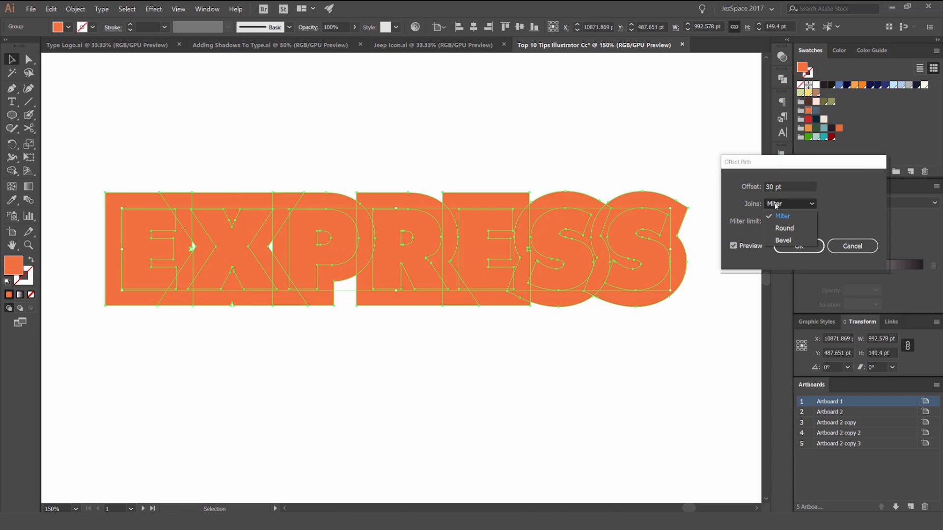
click(783, 228)
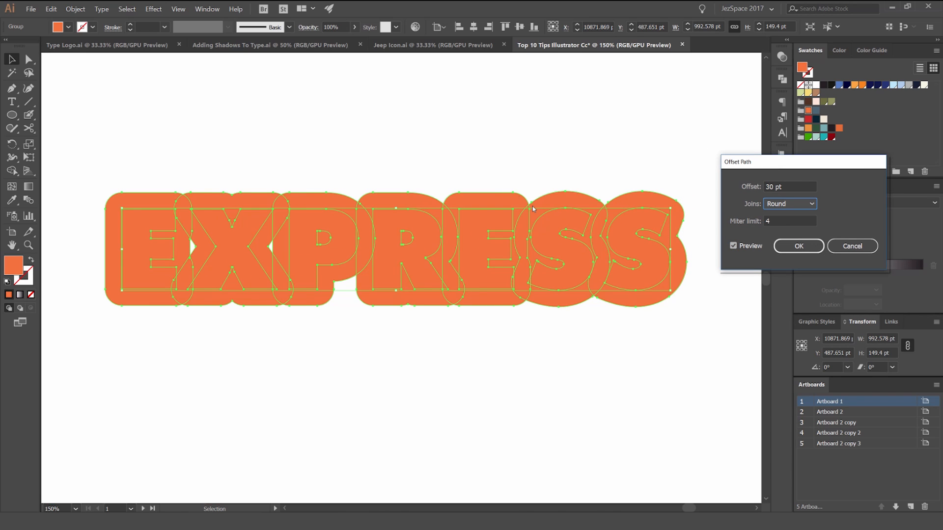
click(788, 204)
click(781, 241)
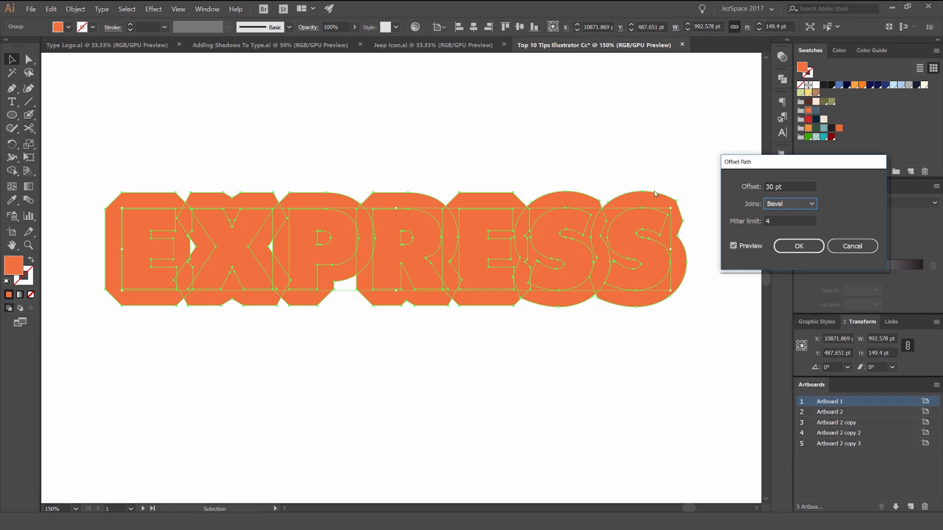
click(782, 204)
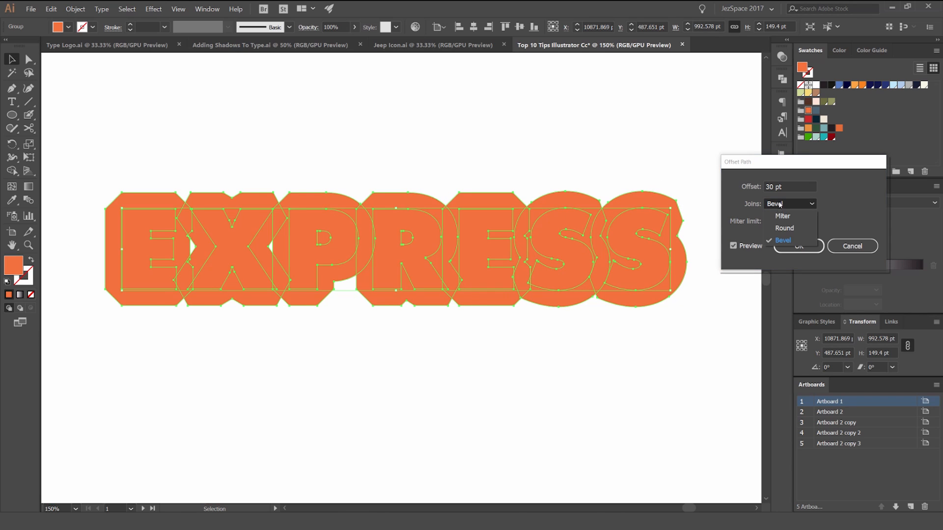
click(781, 219)
Step: Apply the offset to the lettering with Round joins and a distance of 37 pt
click(784, 208)
click(780, 228)
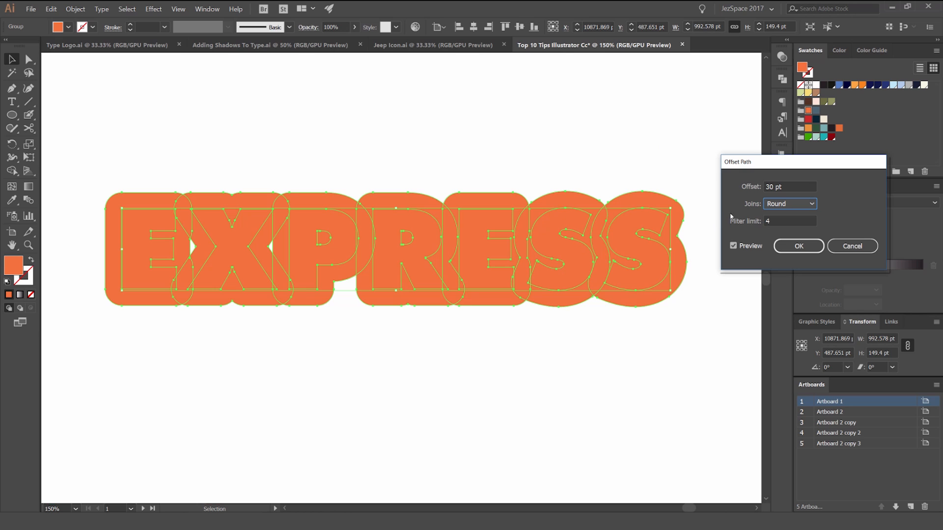
scroll(772, 187, up, 9)
scroll(772, 187, down, 3)
scroll(772, 187, down, 13)
scroll(767, 190, up, 8)
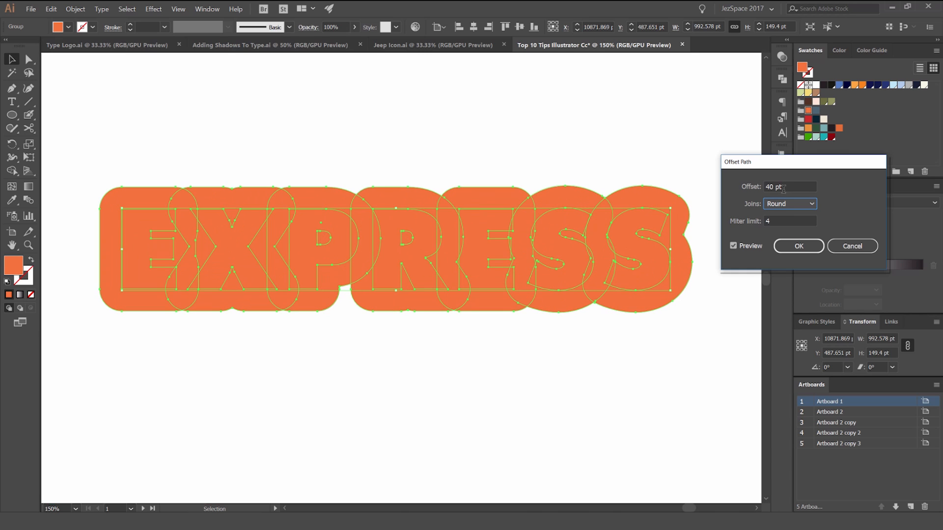
scroll(783, 189, down, 3)
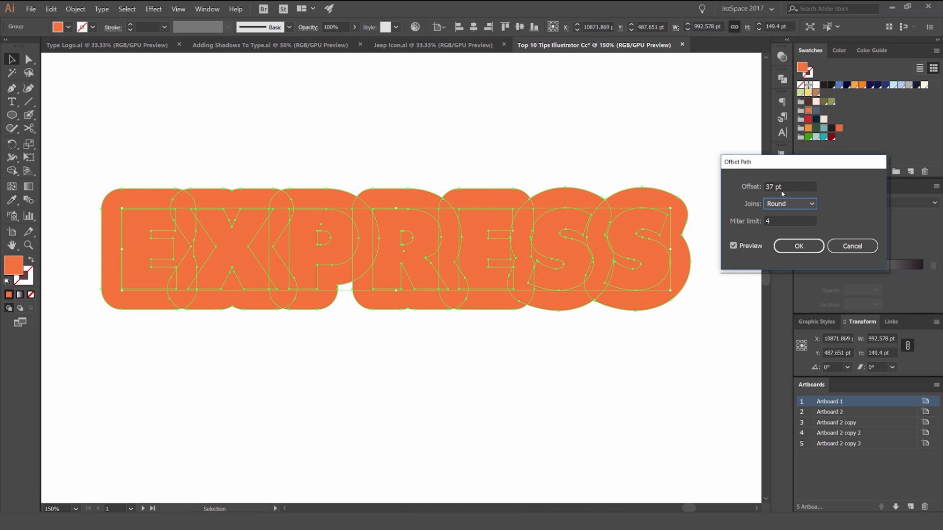
click(799, 246)
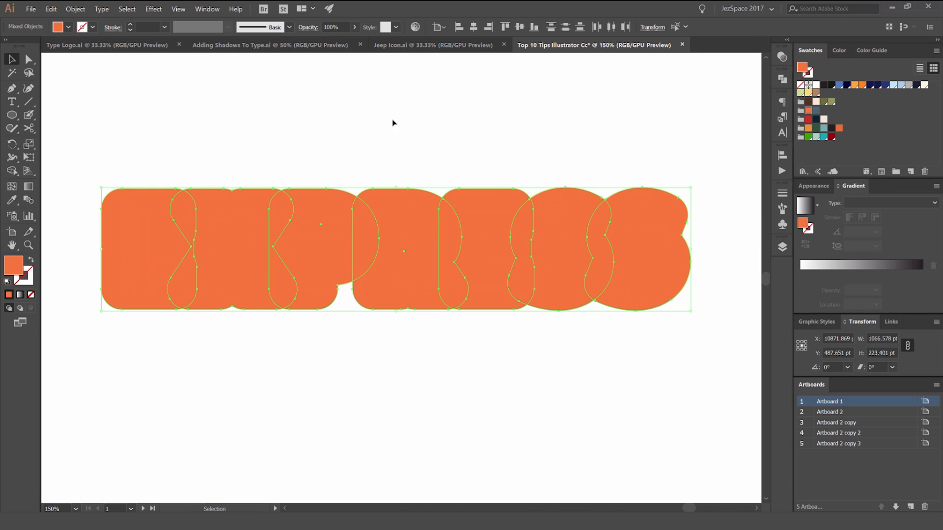
Step: Fill the new offset outlines with the near-black swatch and deselect the artwork
click(831, 129)
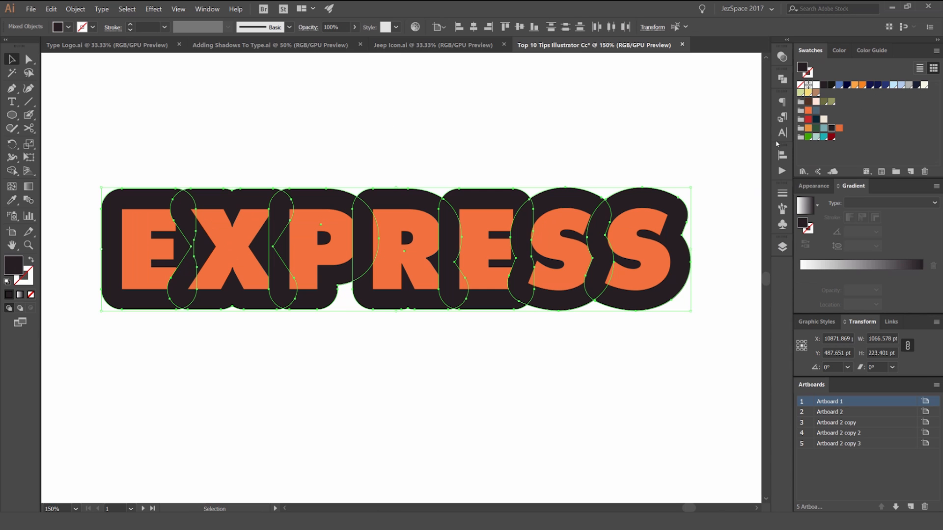
key(ctrl)
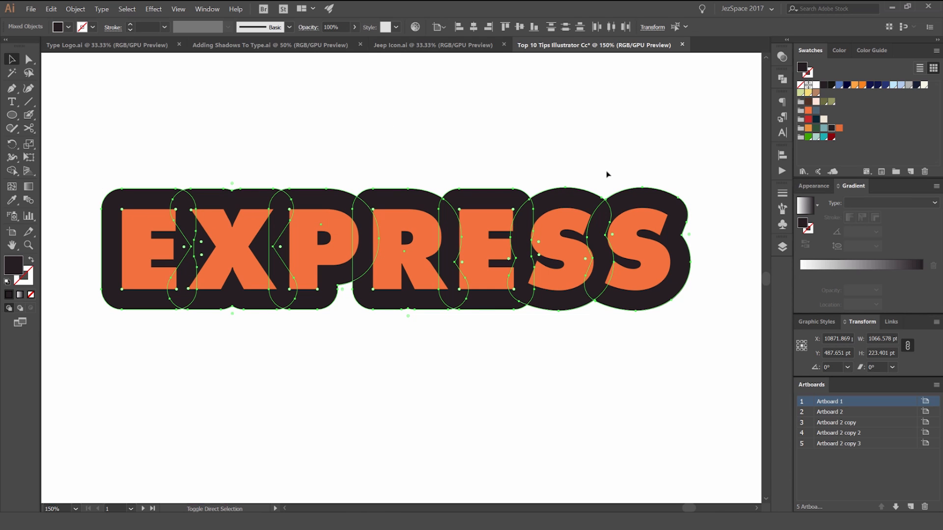
click(622, 158)
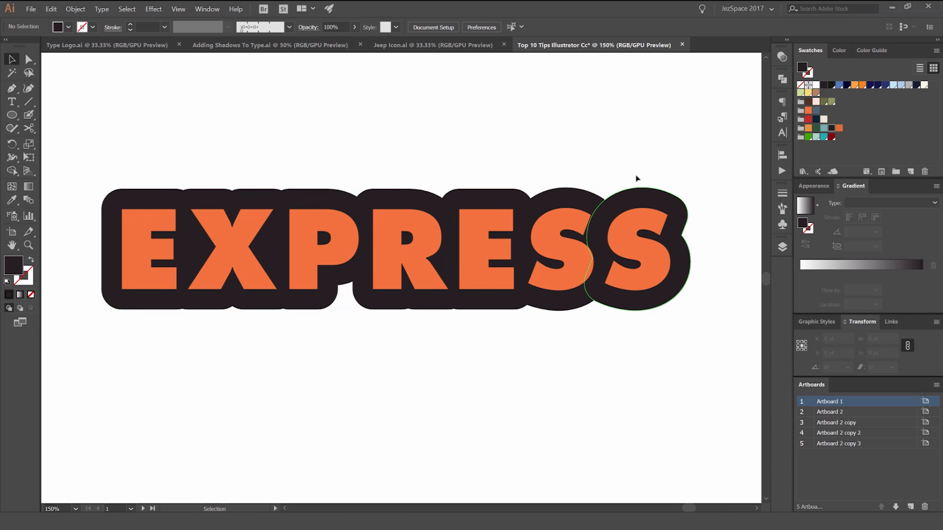
Step: Try moving the dark outline artwork upward from the lettering, and undo the move
scroll(623, 158, down, 4)
scroll(644, 161, up, 4)
drag(567, 188, 581, 147)
key(ctrl+z)
Step: Isolate the lettering group and unite all the dark letter outlines into one shape with Pathfinder
scroll(539, 143, down, 4)
scroll(539, 158, up, 5)
double_click(509, 191)
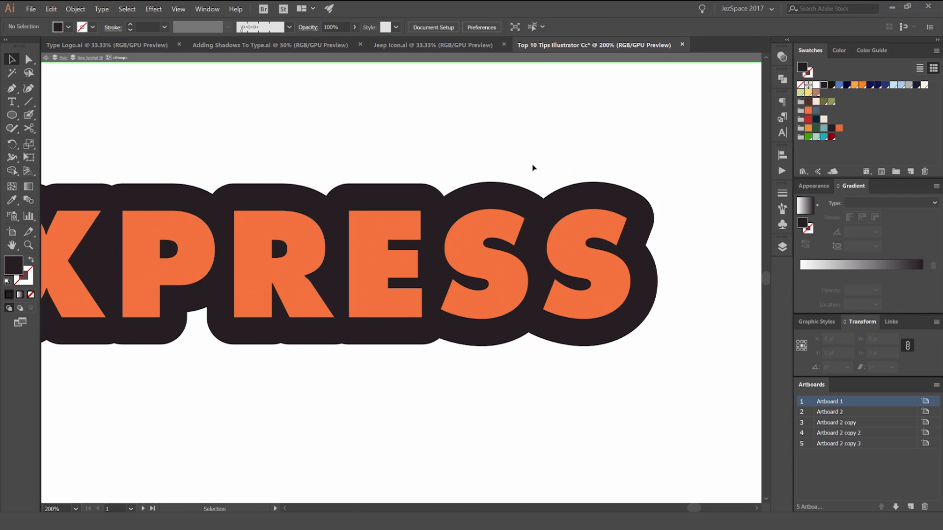
click(557, 204)
shift+click(477, 197)
drag(305, 189, 513, 191)
shift+click(499, 195)
shift+click(382, 196)
shift+click(265, 198)
shift+click(143, 197)
shift+click(605, 198)
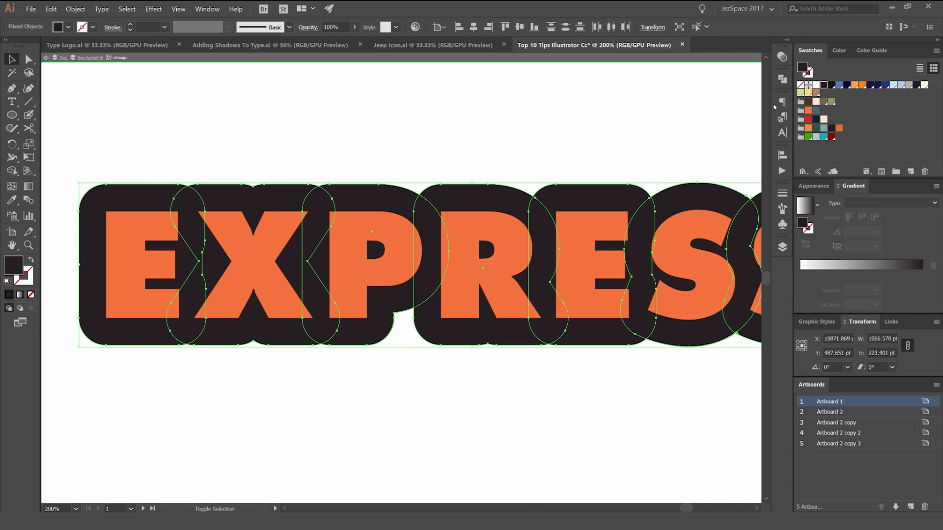
click(782, 78)
click(652, 101)
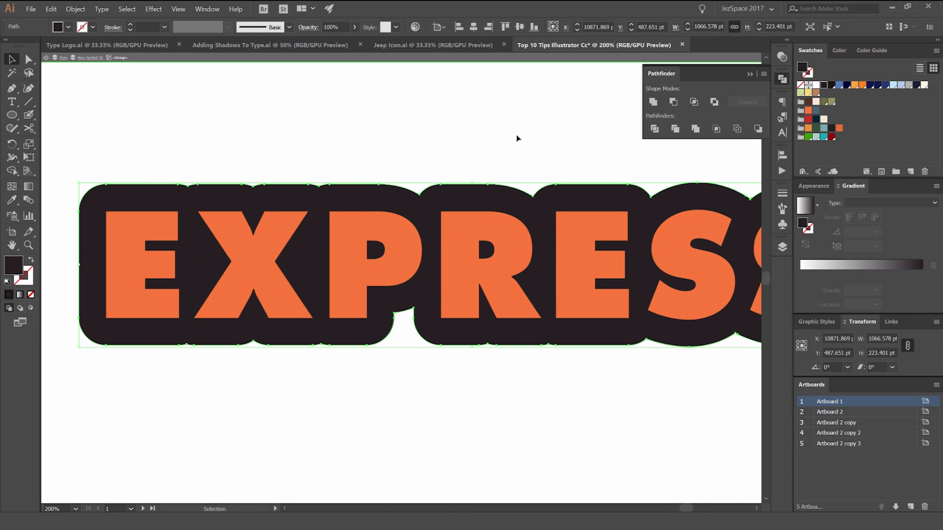
Step: Try moving the united outline down from the letters, and undo the move
scroll(521, 144, down, 2)
drag(554, 172, 564, 274)
key(ctrl+z)
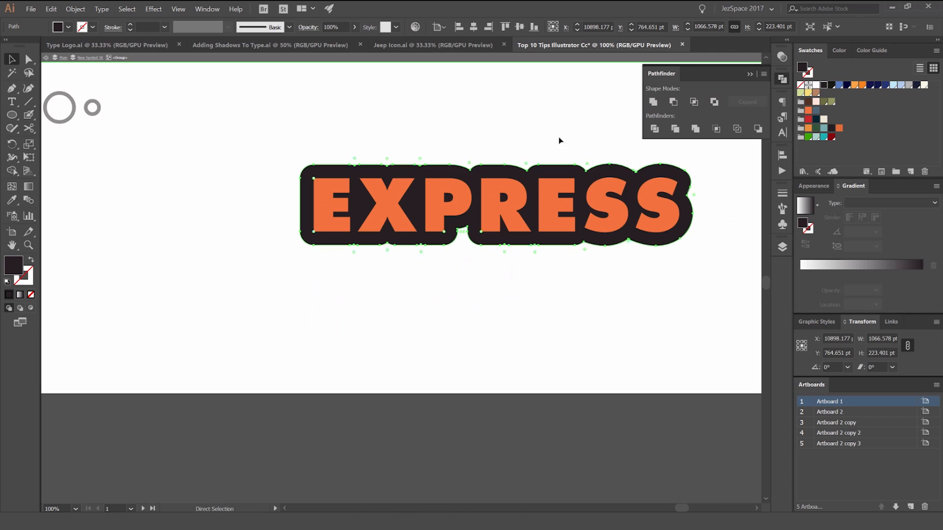
Step: Try several fill swatches on the united outline and settle on the dark green one
key(v)
click(808, 119)
click(808, 128)
click(816, 111)
scroll(638, 118, up, 1)
click(839, 128)
click(831, 128)
click(823, 128)
click(815, 129)
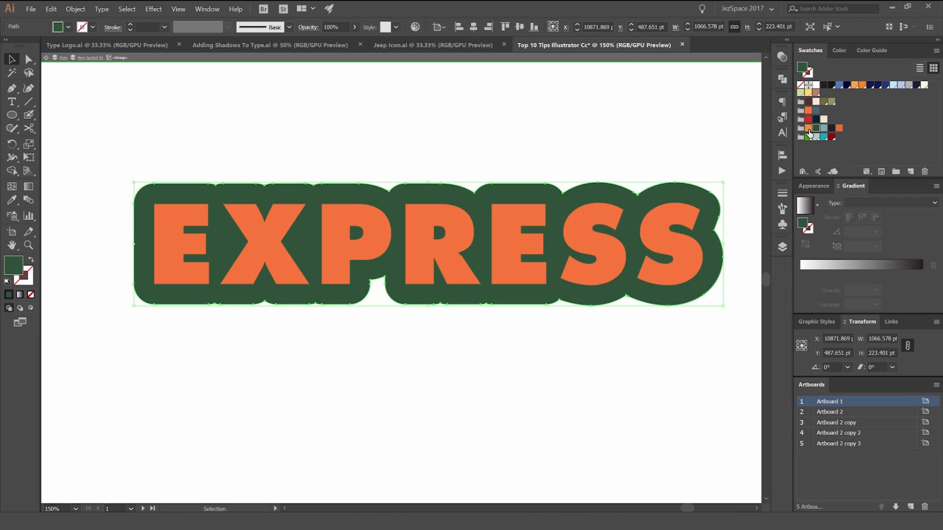
Step: Select all seven orange EXPRESS letters, fill them with the olive green swatch, and deselect them
click(669, 232)
shift+click(594, 246)
shift+click(526, 215)
shift+click(422, 246)
shift+click(356, 223)
shift+click(265, 243)
shift+click(167, 243)
click(808, 102)
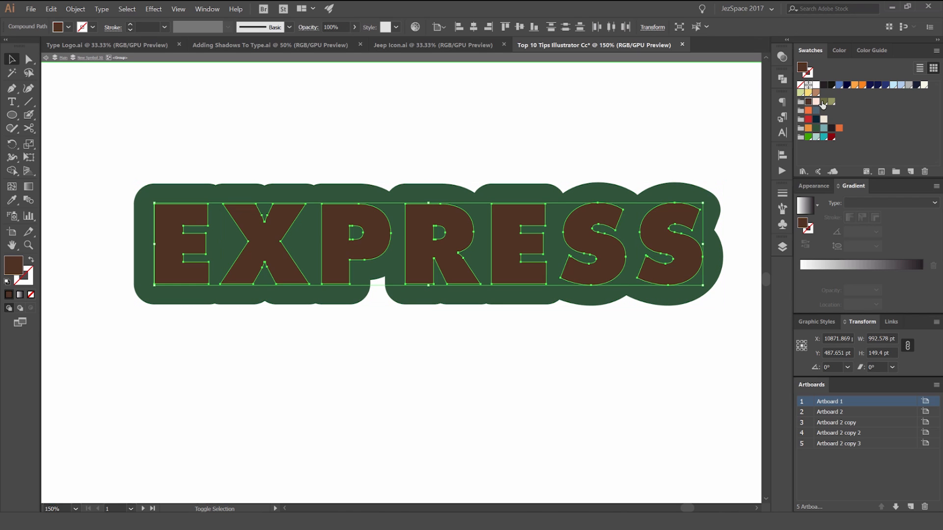
click(831, 101)
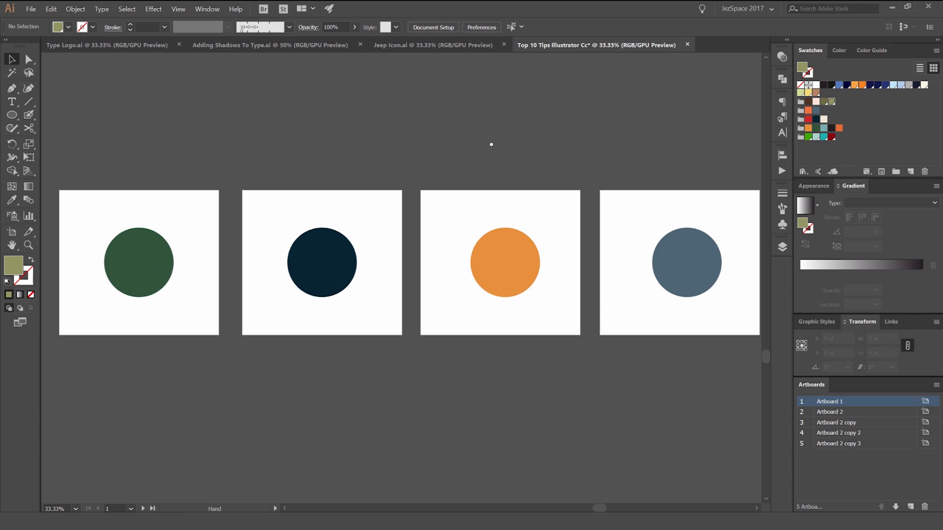
drag(491, 145, 473, 136)
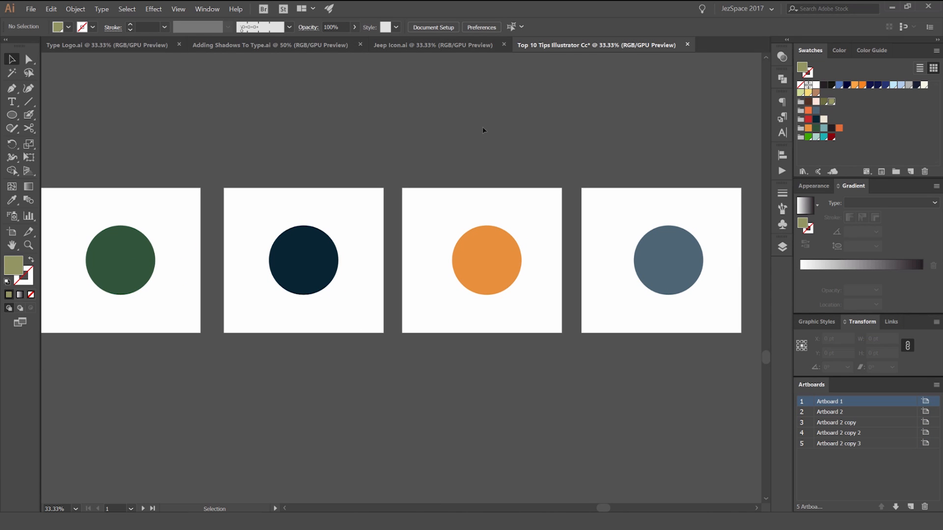
Step: Make the green circle's artboard active and open Export for Screens
scroll(552, 140, down, 1)
drag(539, 131, 507, 158)
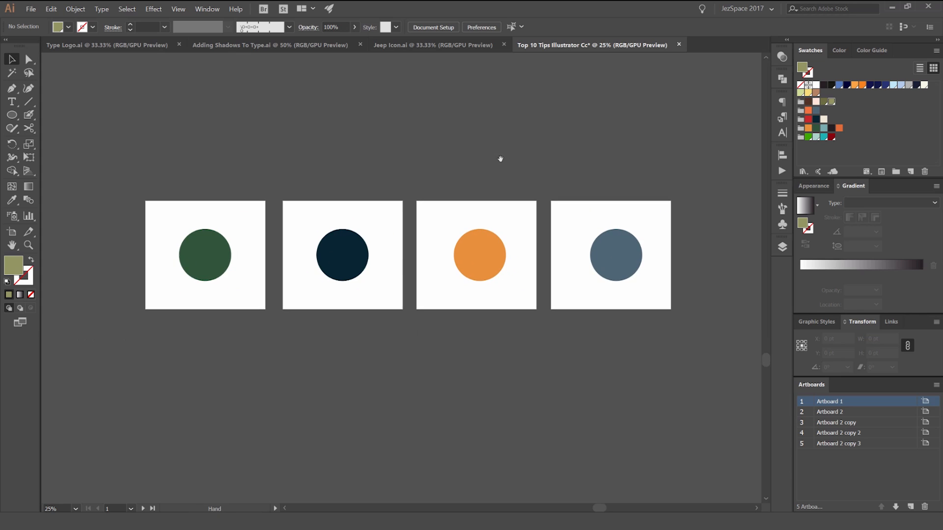
click(215, 244)
click(511, 197)
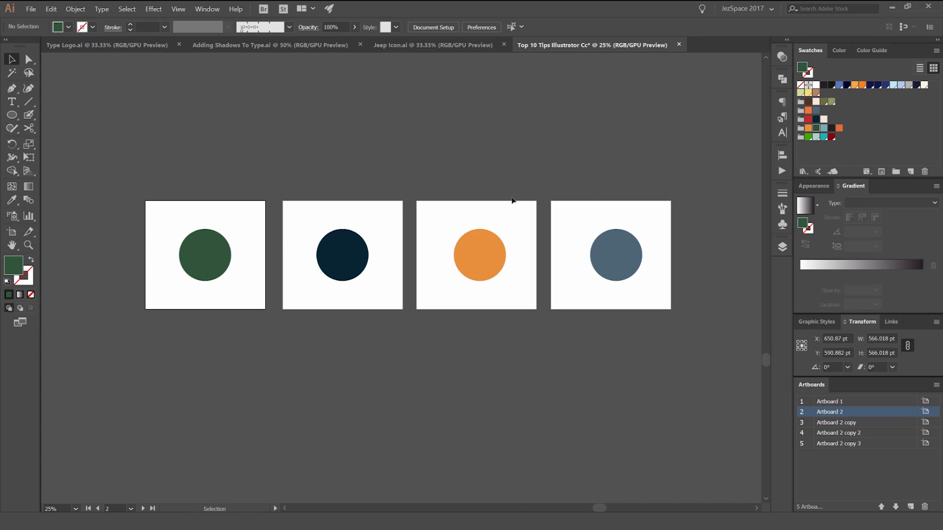
click(30, 10)
mouse_move(55, 152)
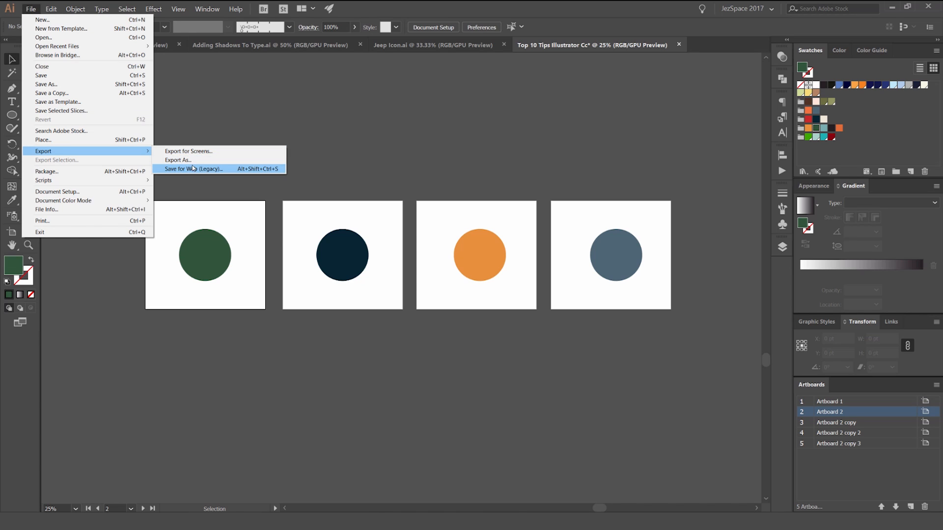
click(205, 151)
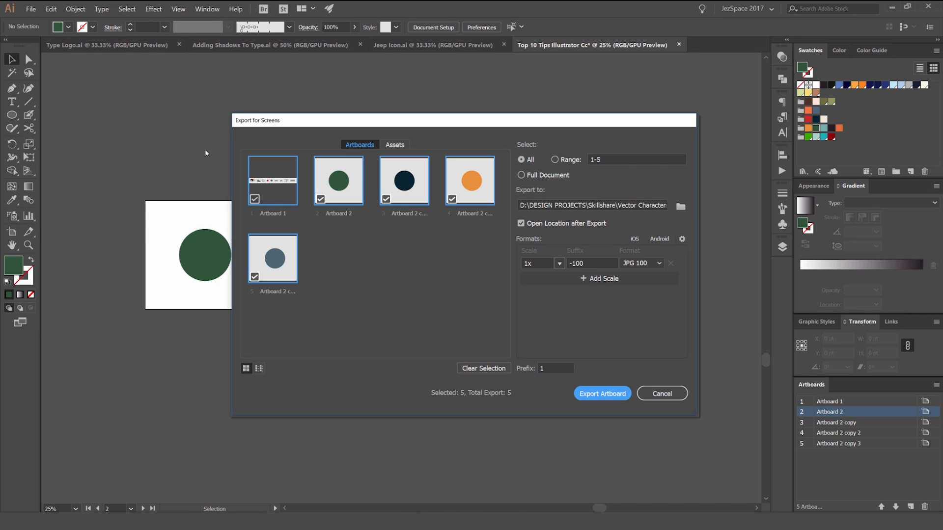
Step: Try excluding and re-including individual artboards and switching the export selection between All and Range
click(321, 199)
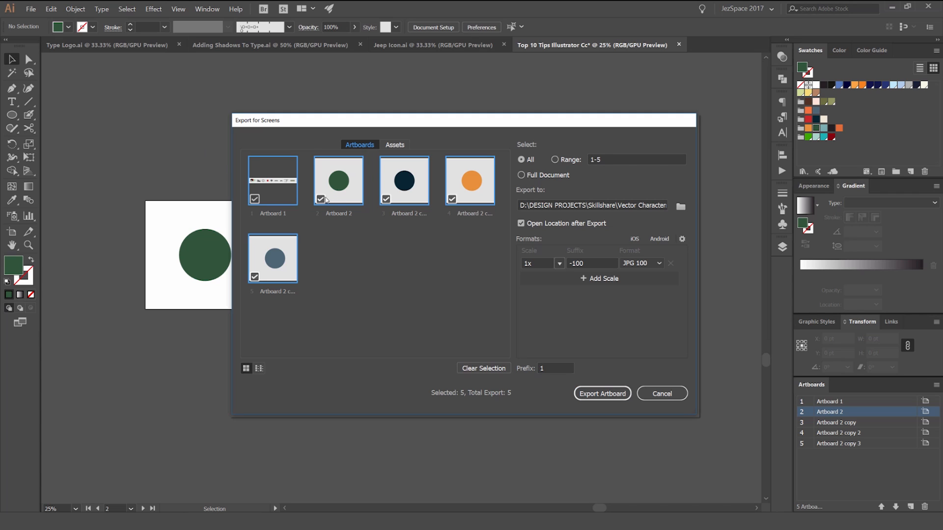
click(452, 200)
click(386, 200)
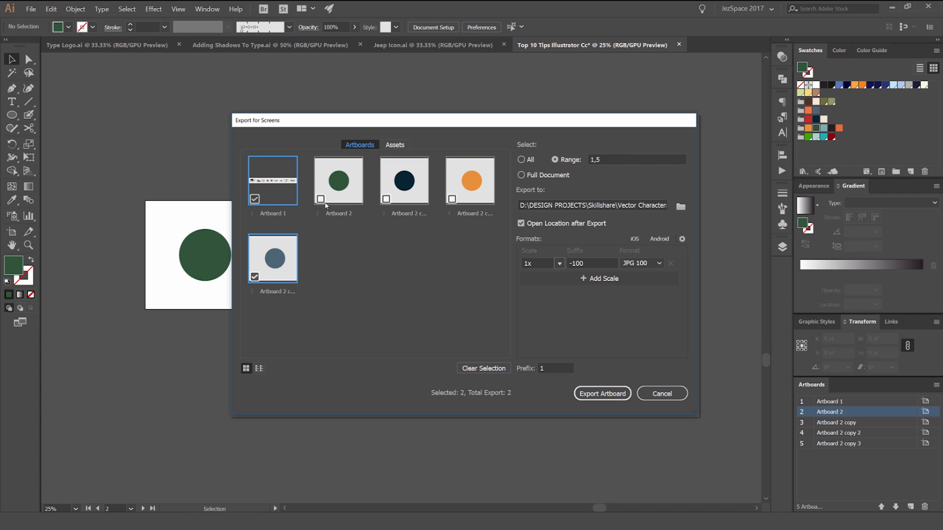
click(260, 205)
click(320, 198)
click(387, 199)
click(452, 198)
click(582, 162)
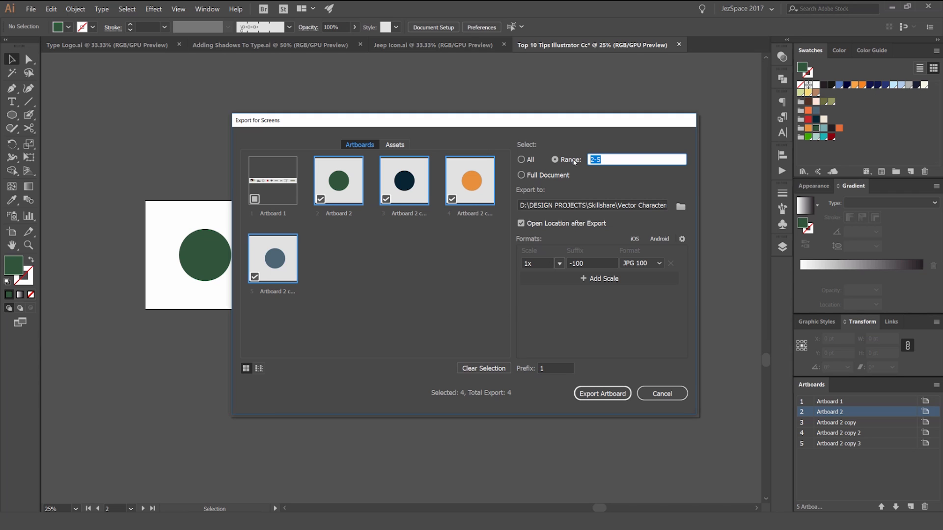
click(522, 159)
click(554, 160)
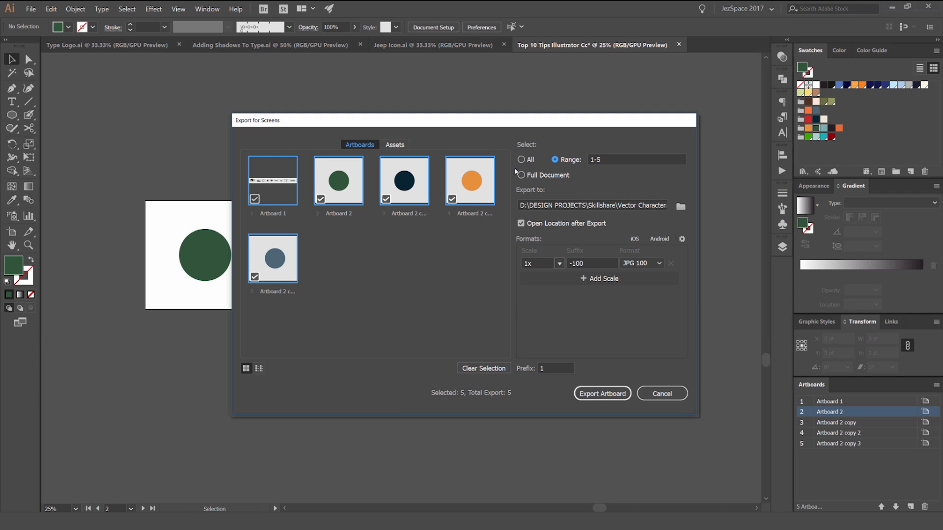
Step: Clear the export selection and include only the four circle artboards, range 2-5
click(475, 369)
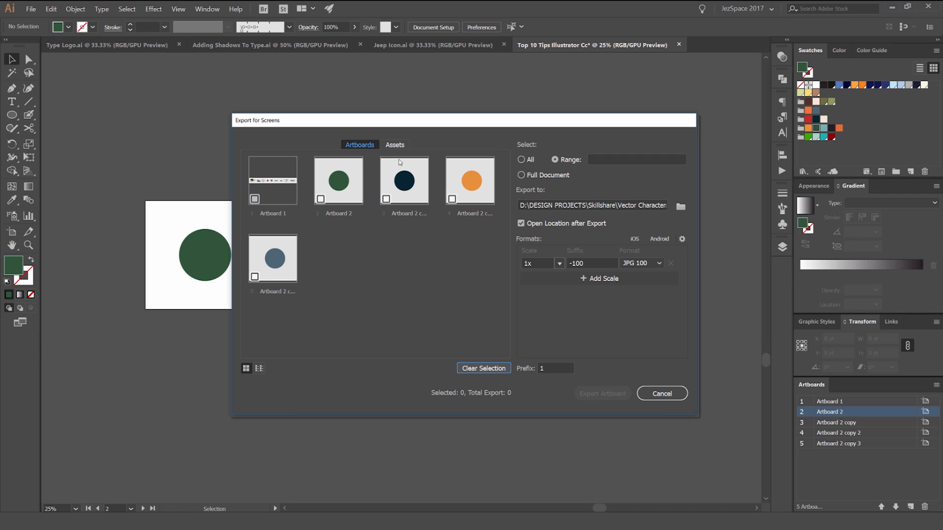
click(321, 198)
click(387, 199)
click(452, 199)
click(283, 266)
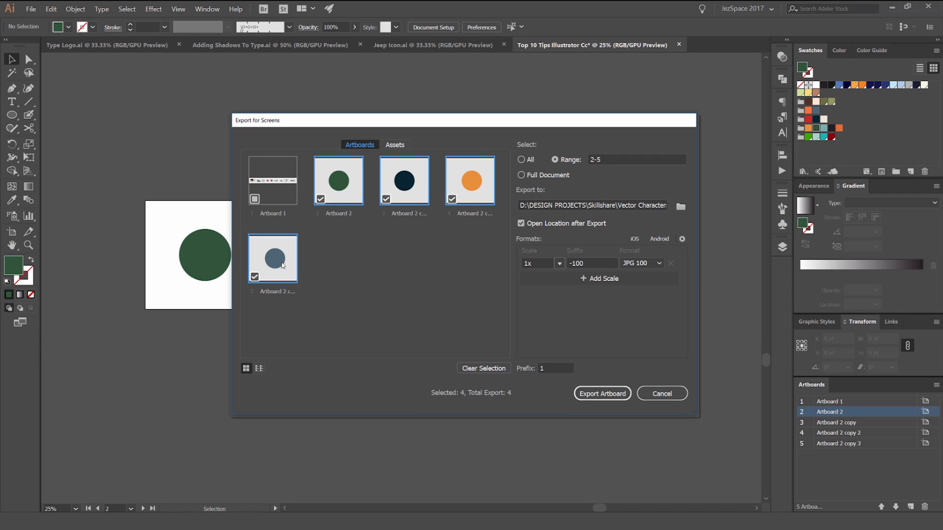
Step: Look at the export folder chooser without picking a folder, and open the export scale for editing
click(681, 206)
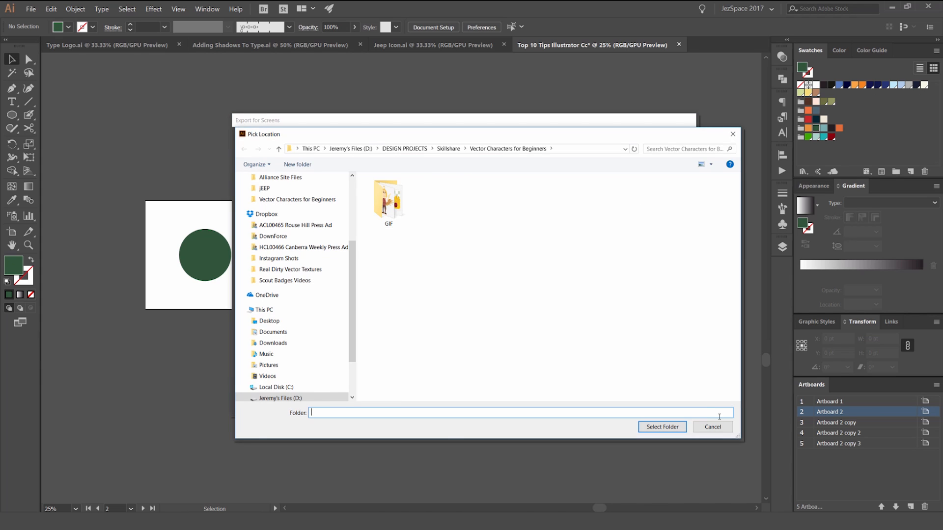
click(712, 427)
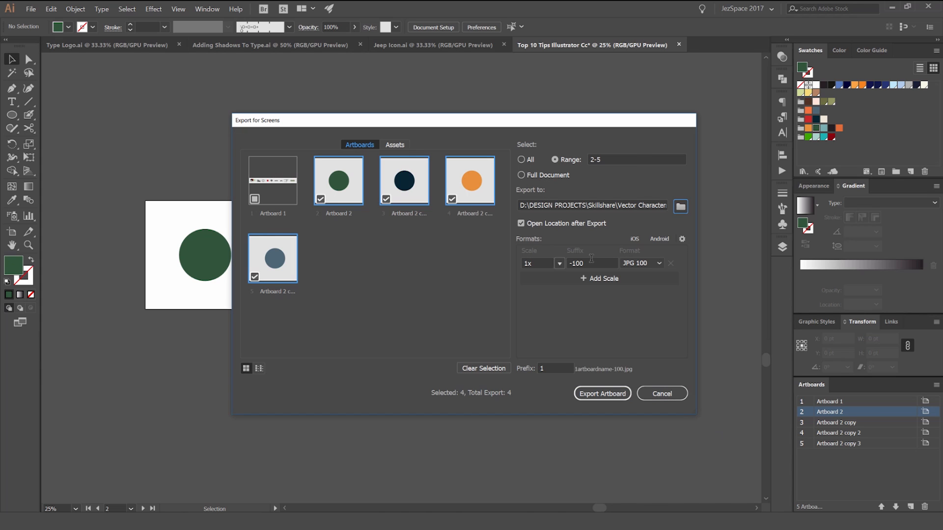
click(543, 265)
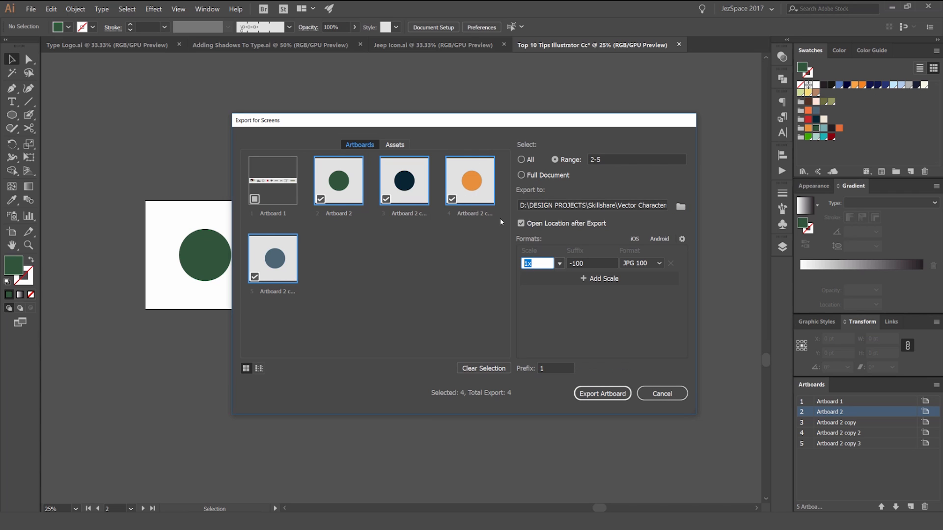
Step: Add a 2x PNG export scale and look through its scale options without changing it
click(539, 278)
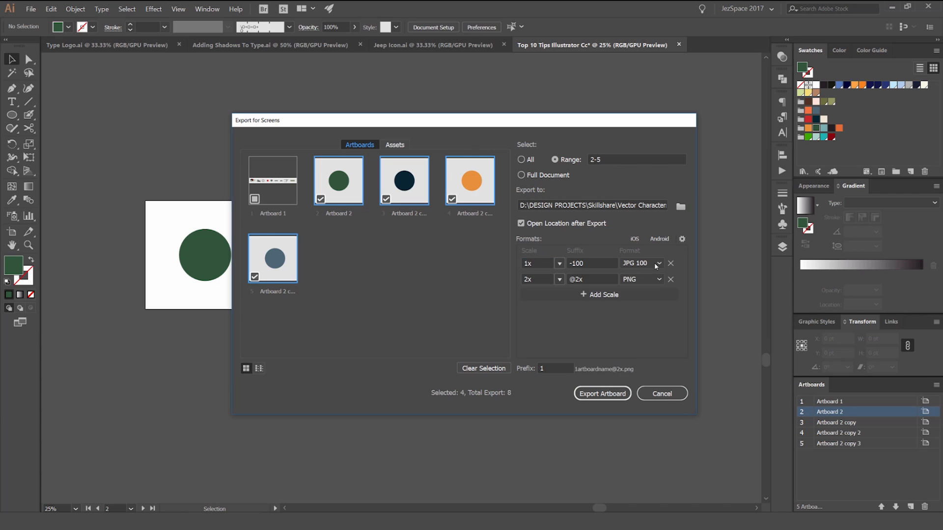
click(536, 279)
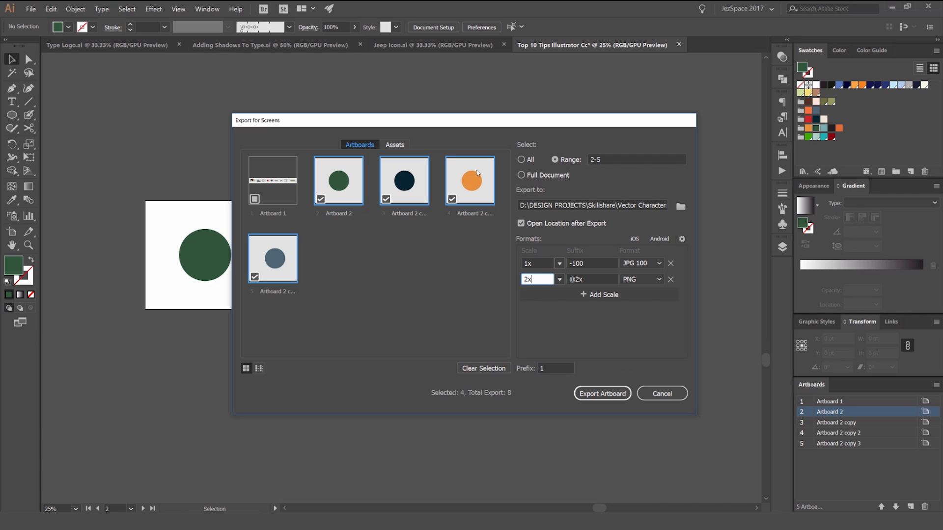
double_click(530, 279)
click(559, 279)
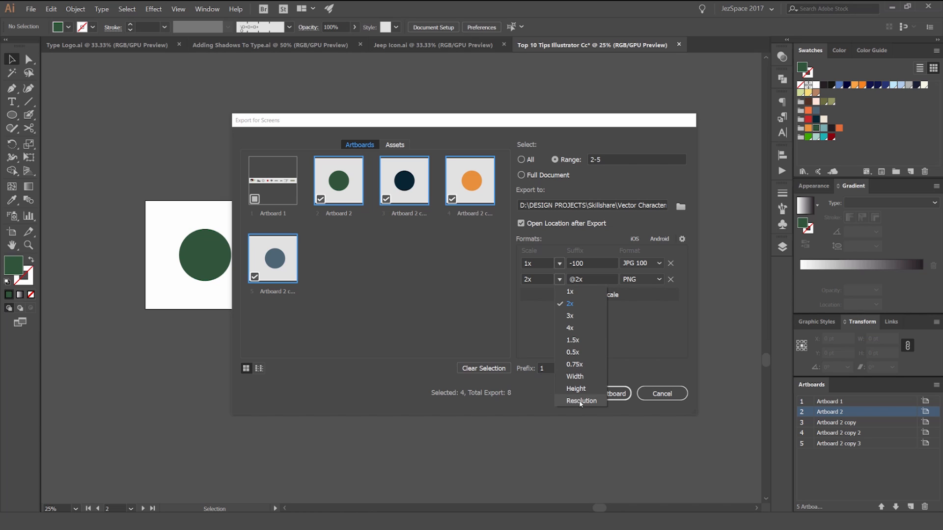
click(613, 366)
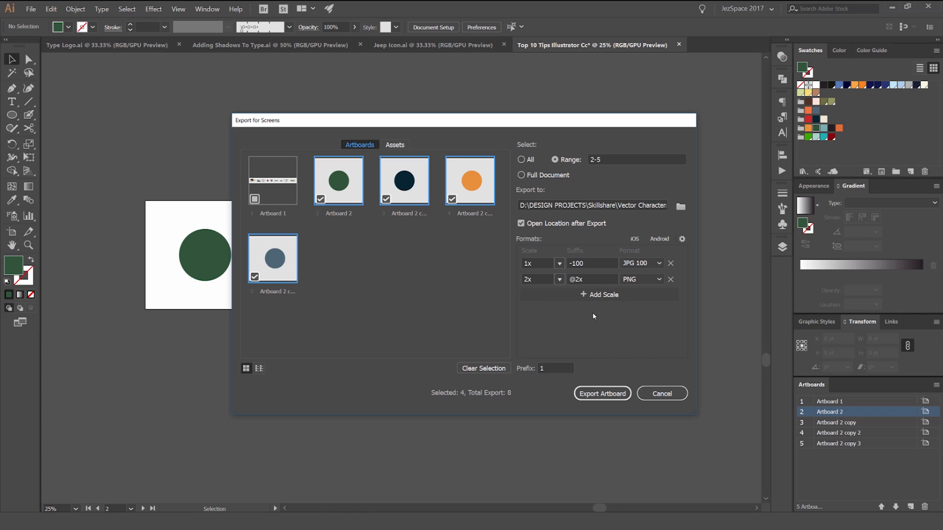
Step: Try adding two more export scales and remove both again
click(586, 295)
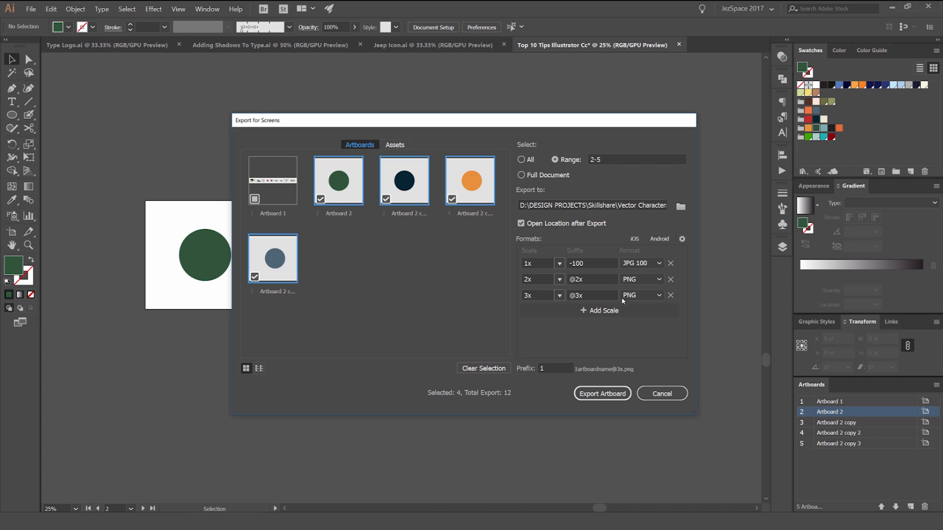
click(587, 311)
click(670, 311)
click(670, 295)
Step: Add a PDF export entry and a 0.5x export scale in JPG 80 format
click(657, 279)
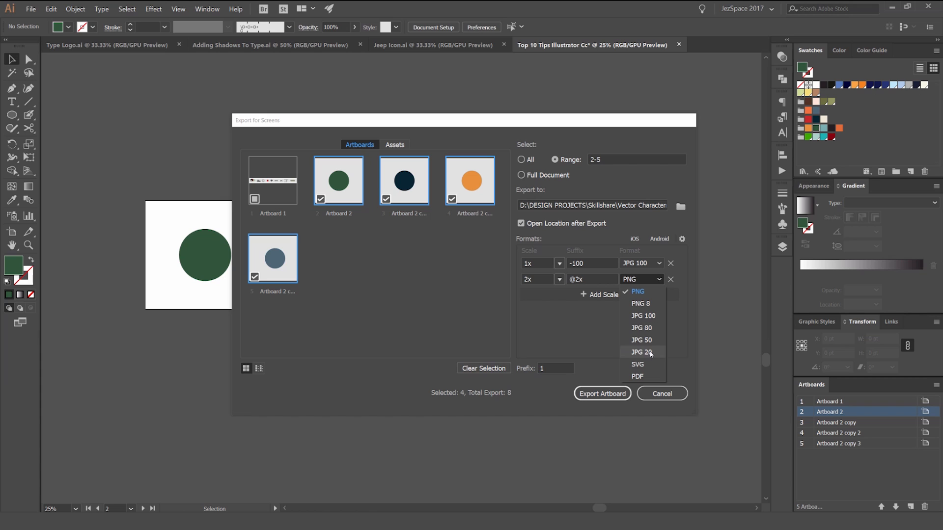
click(592, 322)
click(609, 295)
click(642, 296)
click(637, 393)
click(599, 310)
click(641, 311)
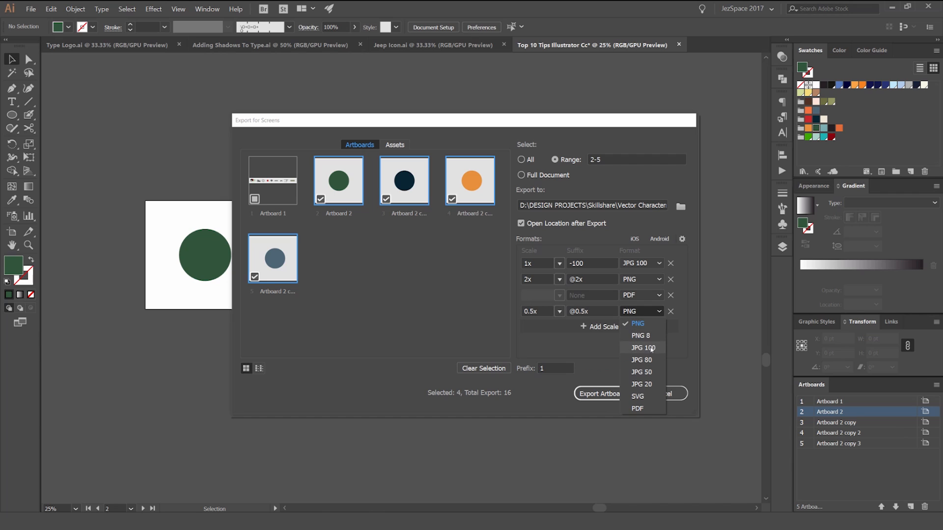
click(641, 359)
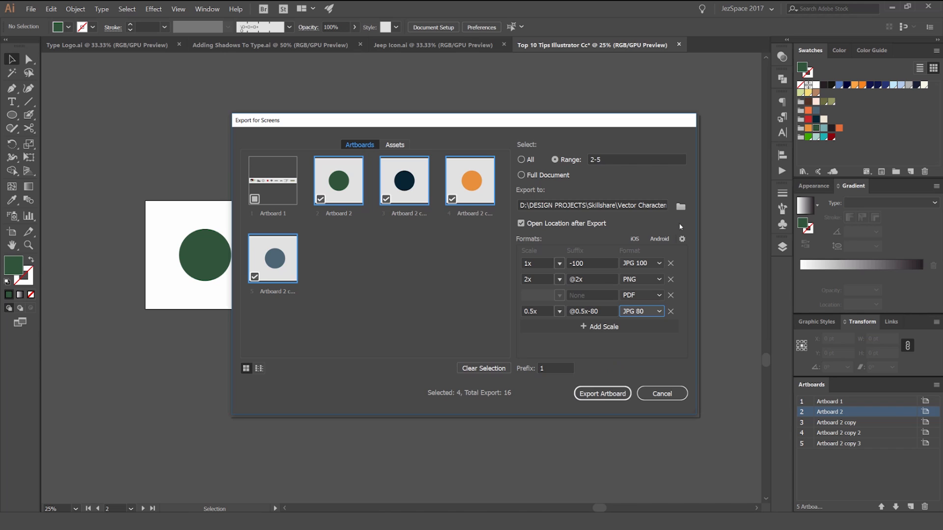
click(680, 206)
click(288, 200)
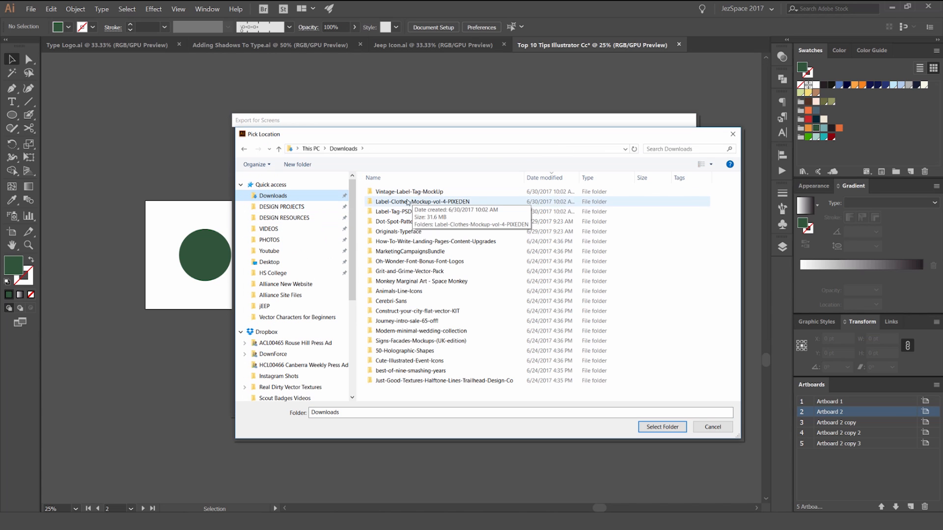
click(733, 135)
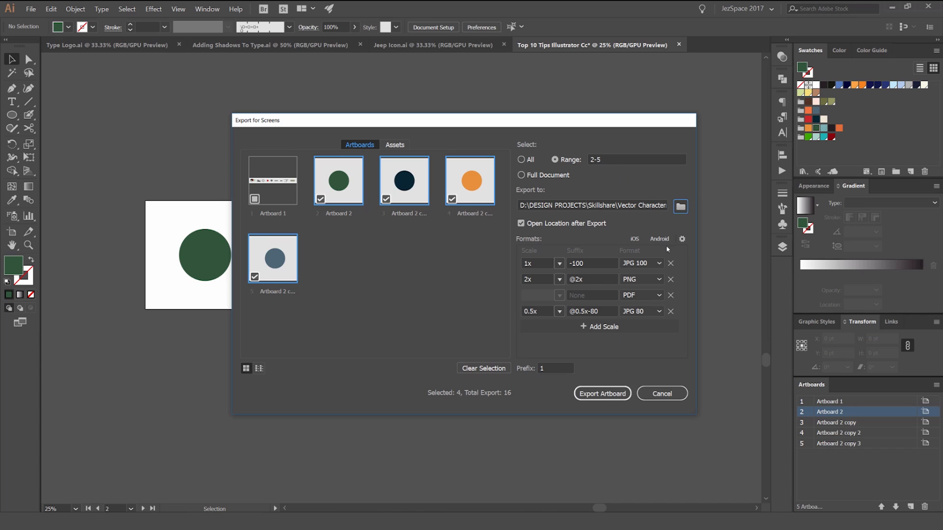
Step: Export the selected artboards to a new folder named EXPORT inside Downloads
click(680, 206)
click(287, 196)
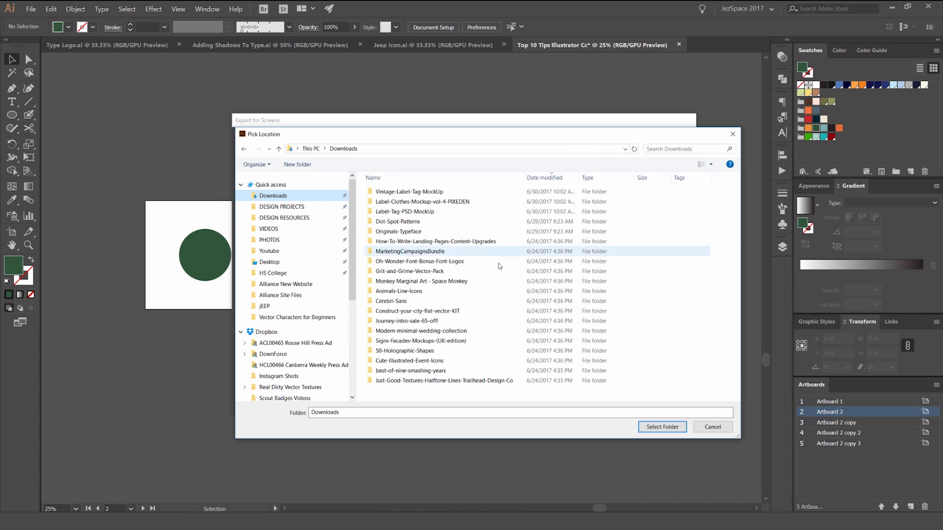
right_click(663, 259)
mouse_move(712, 360)
click(766, 364)
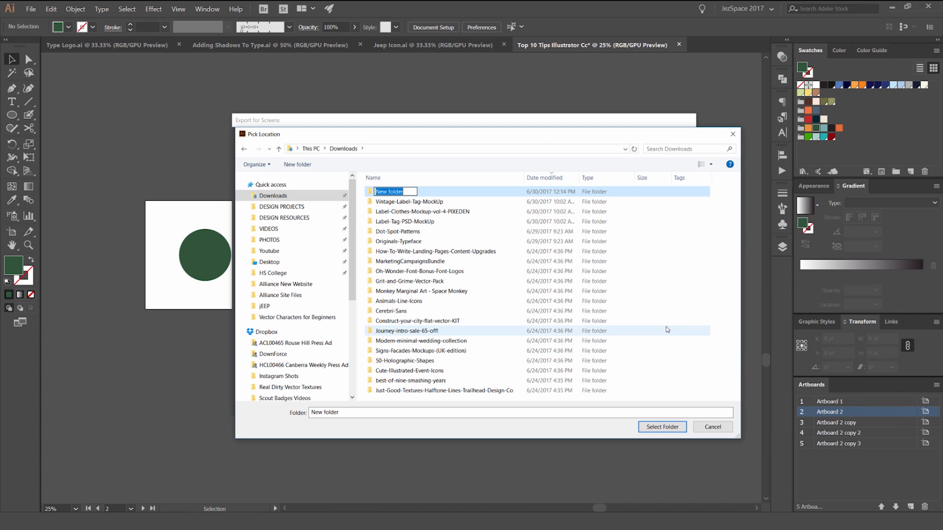
key(BackSpace)
text(EXPORT)
key(Return)
key(Return)
click(663, 427)
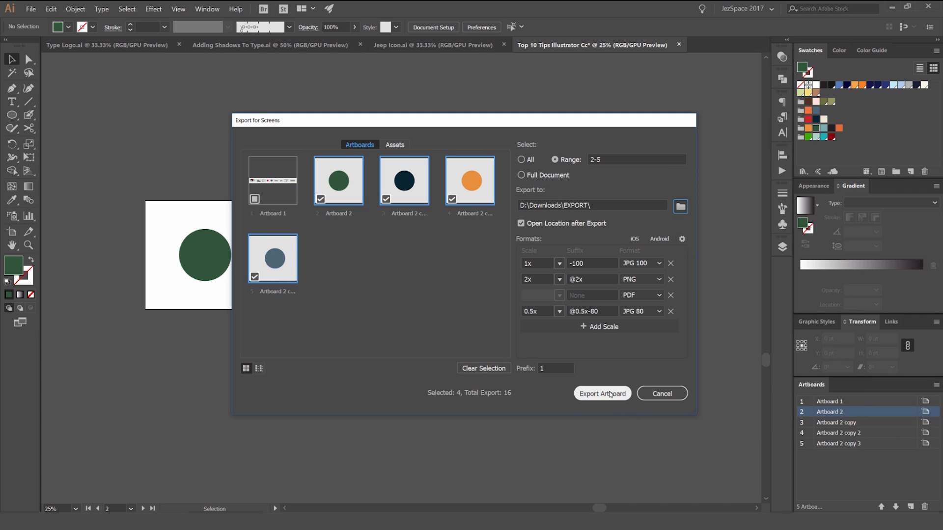
click(602, 394)
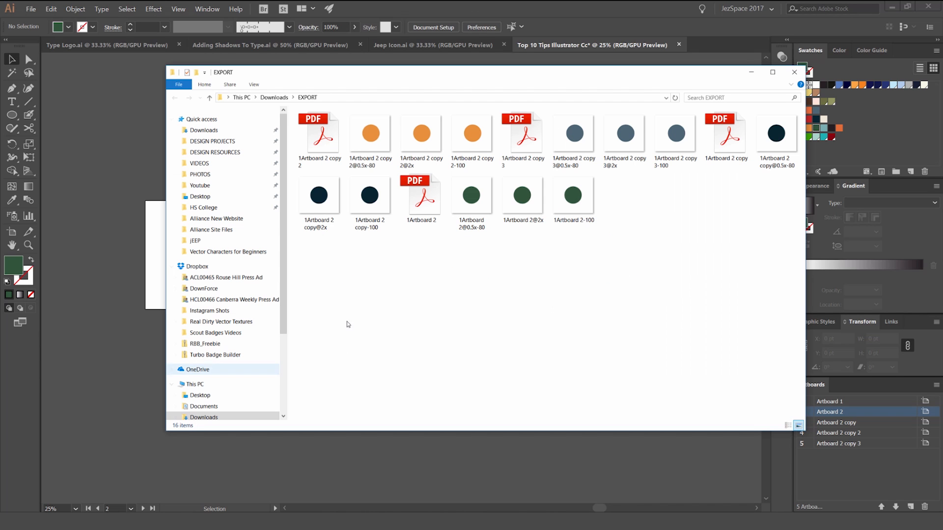
drag(553, 75, 505, 80)
double_click(475, 148)
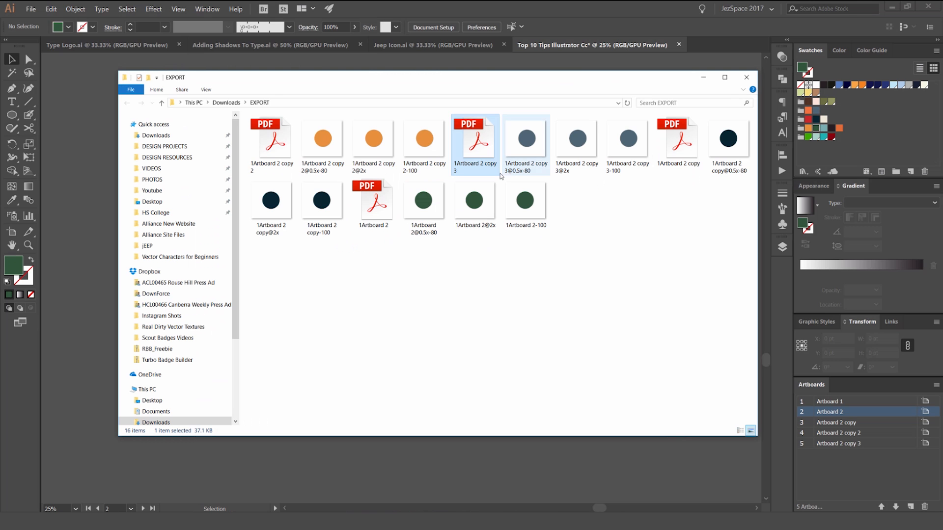
double_click(423, 202)
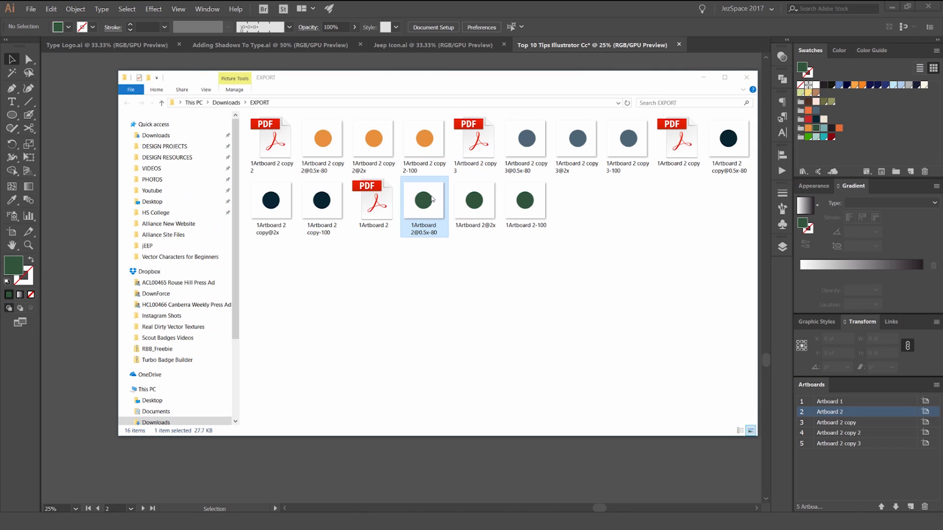
click(798, 59)
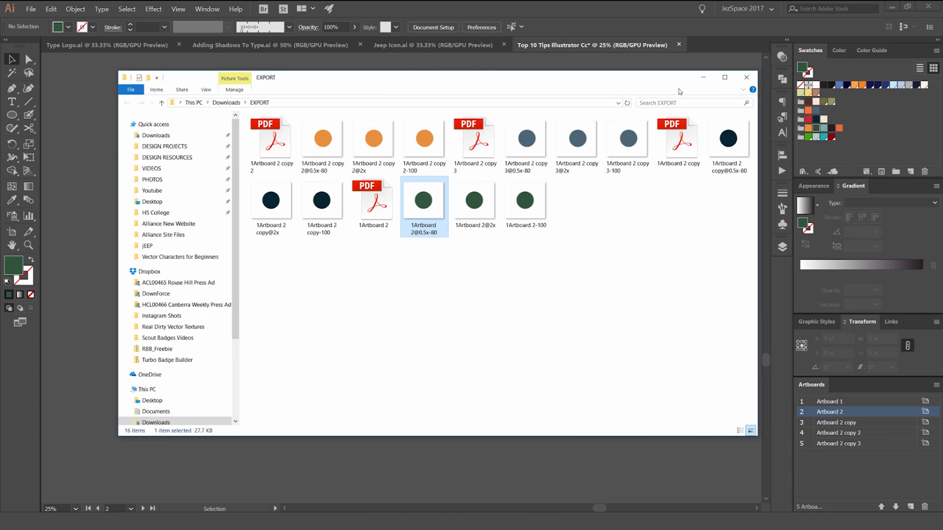